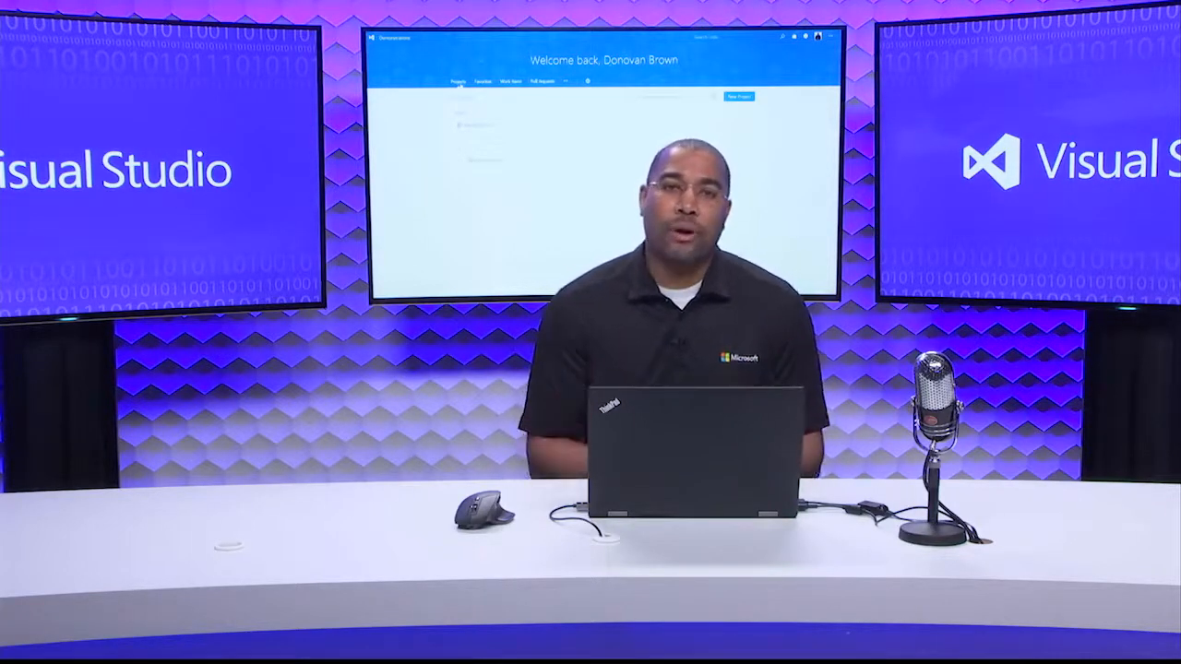
# Switch to Visual Studio and look through the contents of the BikeSharing360 and BikeSharing360.IaC projects in the solution.
pyautogui.hotkey('alt', 'Tab')
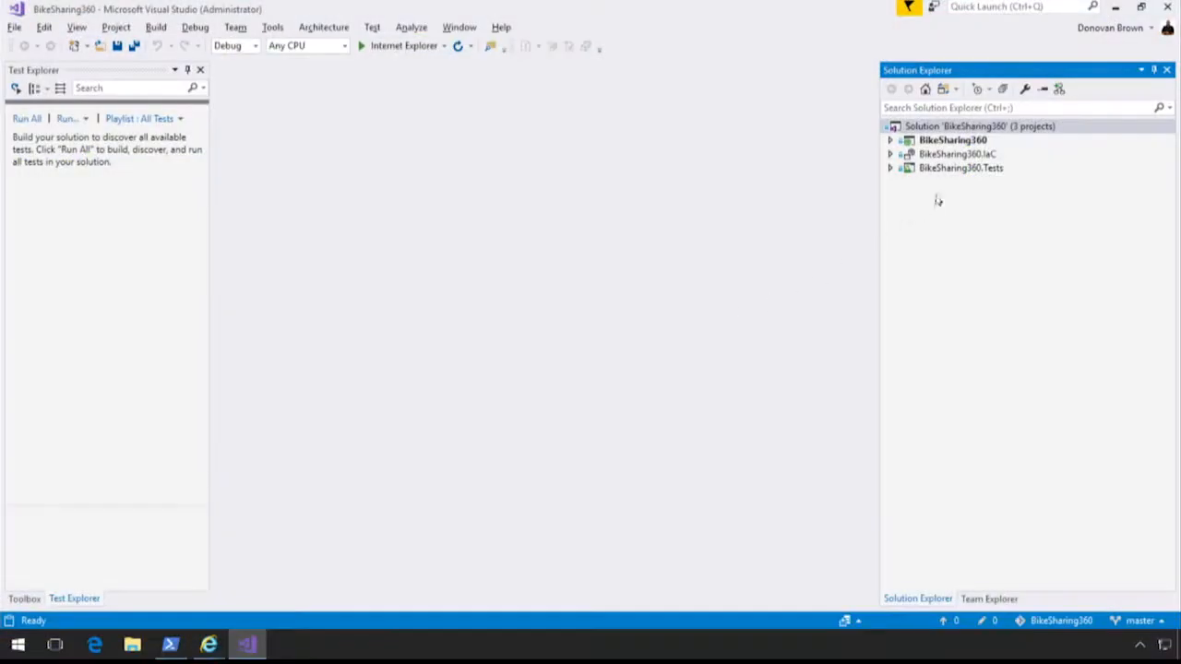
pyautogui.click(891, 140)
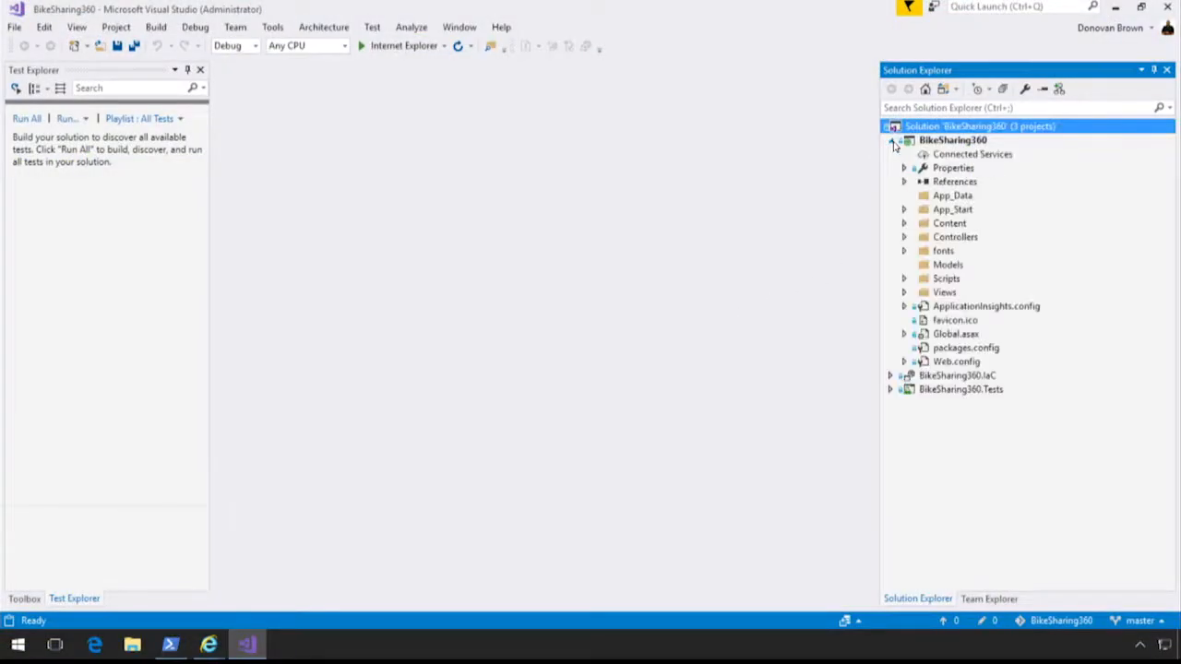
pyautogui.click(891, 142)
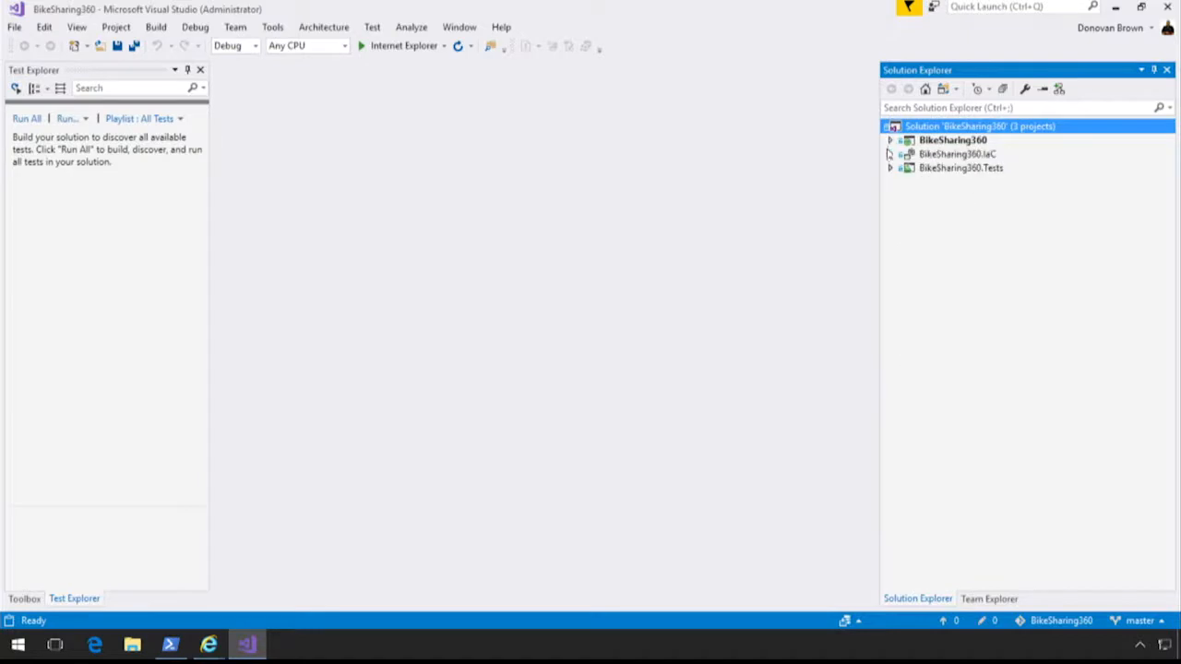
pyautogui.click(890, 154)
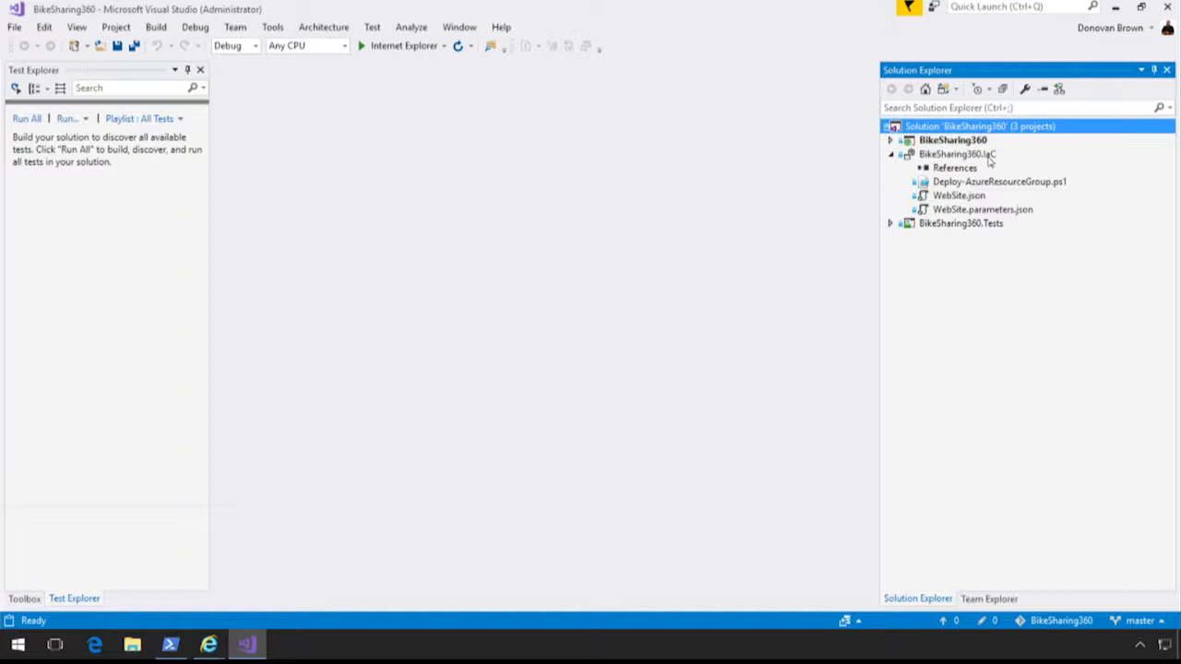
# Start adding a new Visual C# Cloud project of type Azure Resource Group, named AzureResourceGroup1, to the BikeSharing360 solution.
pyautogui.rightClick(944, 127)
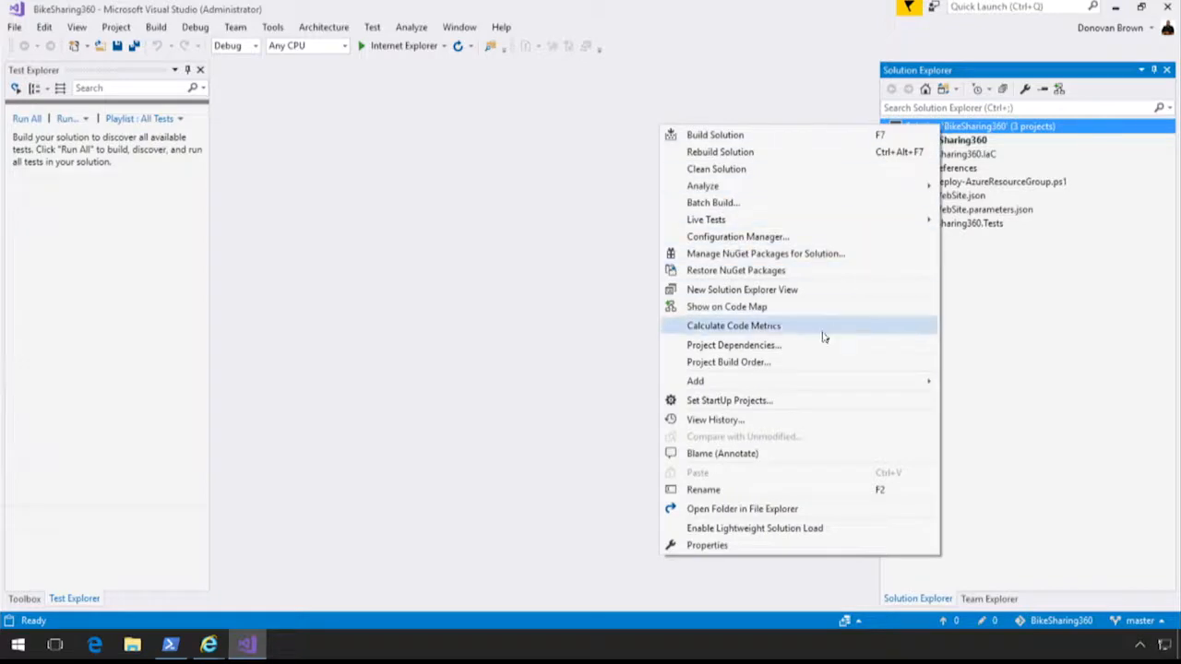
pyautogui.moveTo(779, 387)
pyautogui.click(626, 386)
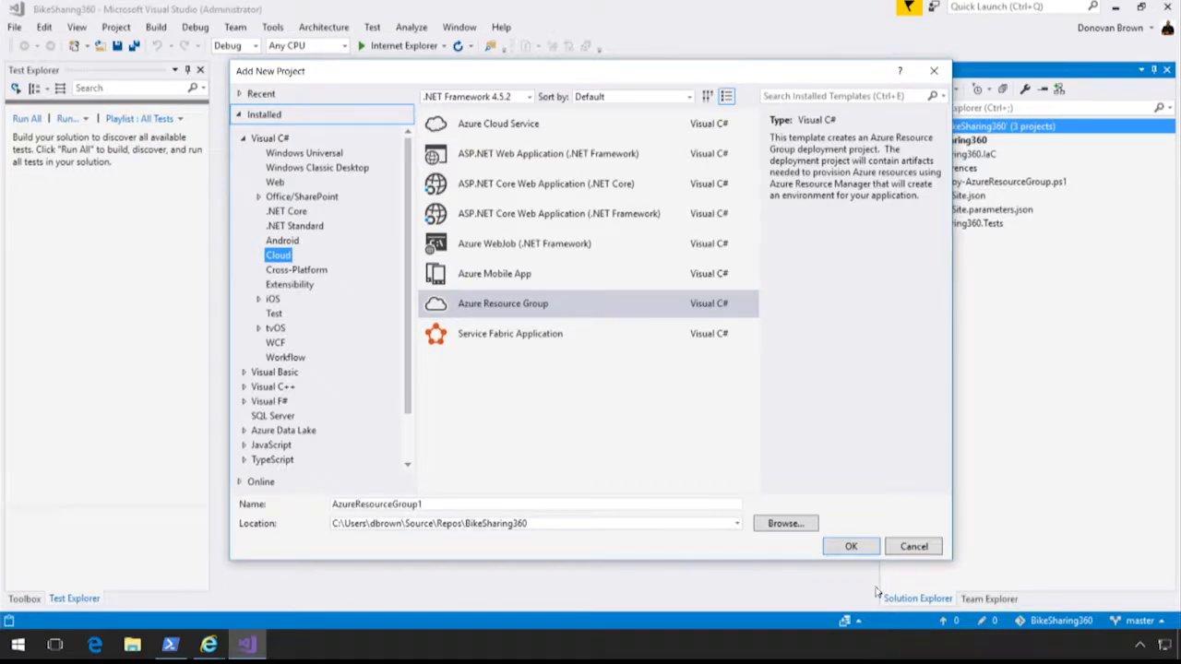
pyautogui.click(858, 547)
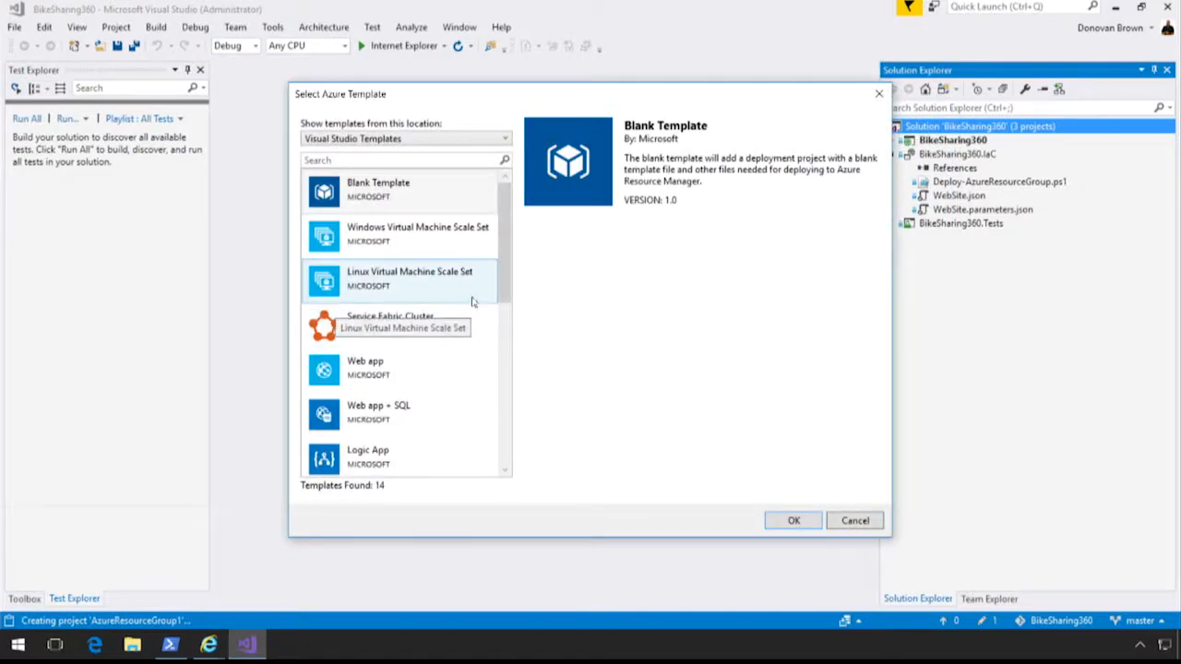
# Look through the Azure templates and create the resource group project from the Web app template.
pyautogui.moveTo(509, 241); pyautogui.dragTo(513, 283)
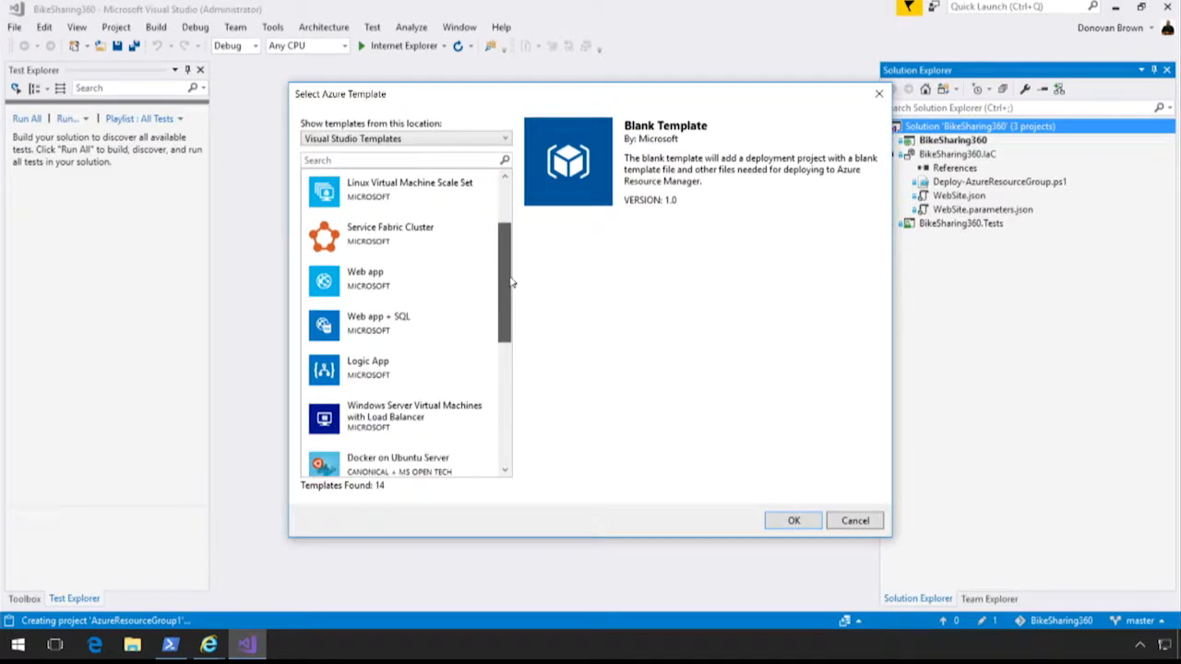
pyautogui.click(406, 284)
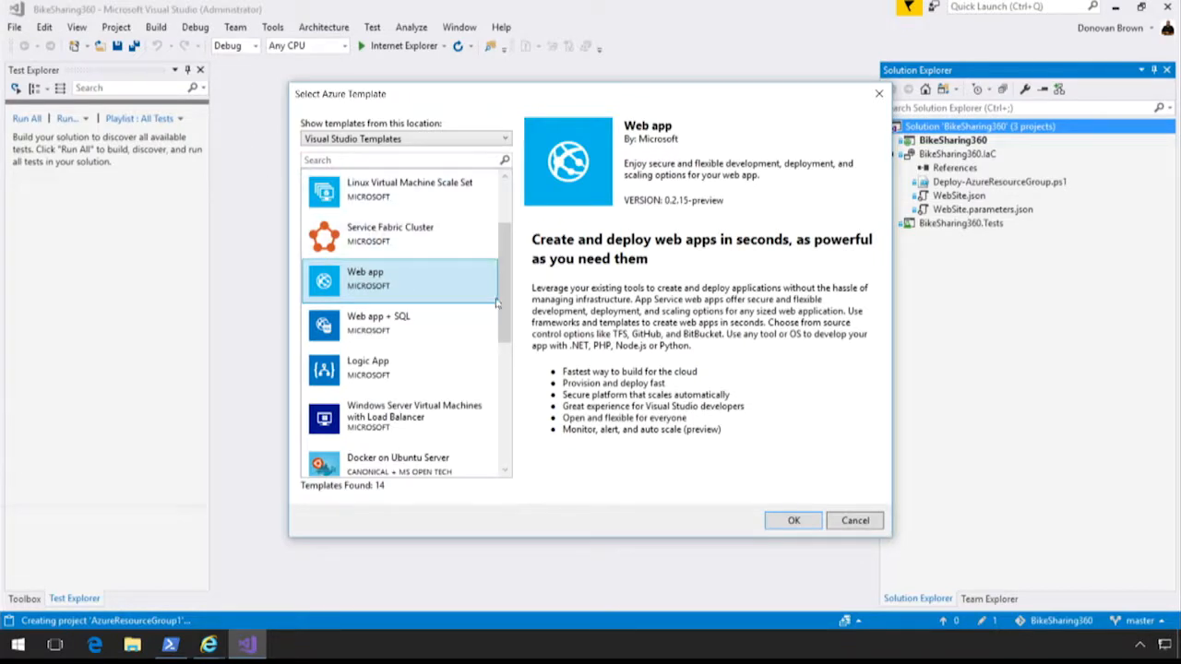
pyautogui.scroll(-2, 507, 287)
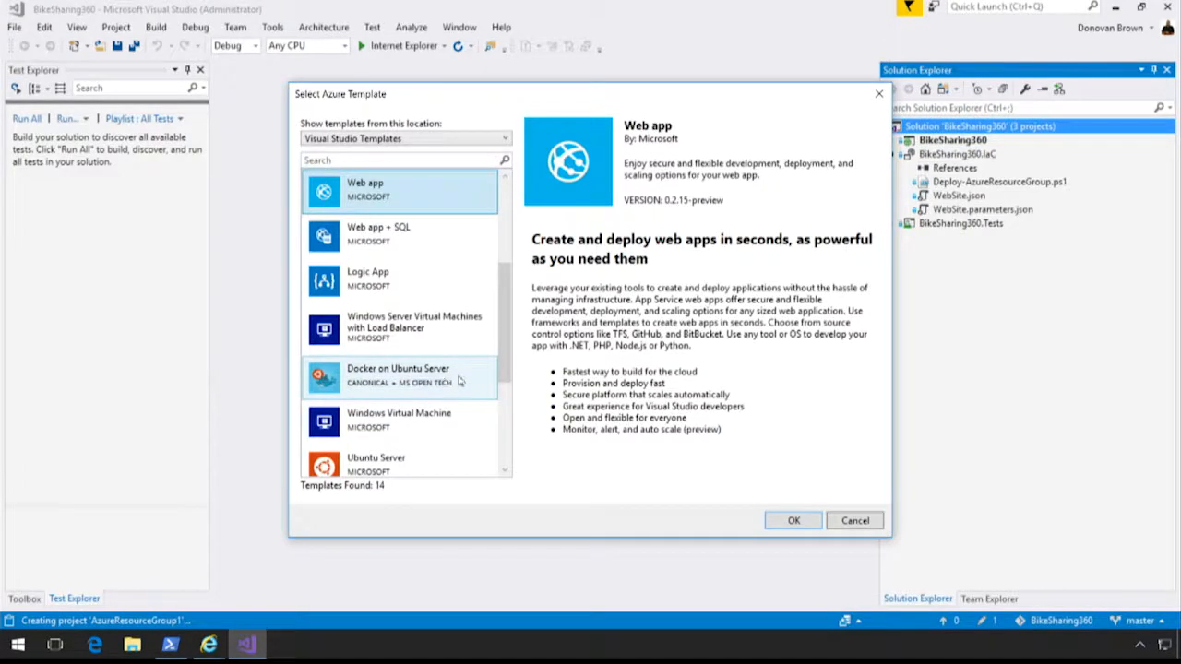
pyautogui.scroll(-1, 507, 353)
pyautogui.moveTo(507, 353); pyautogui.dragTo(514, 272)
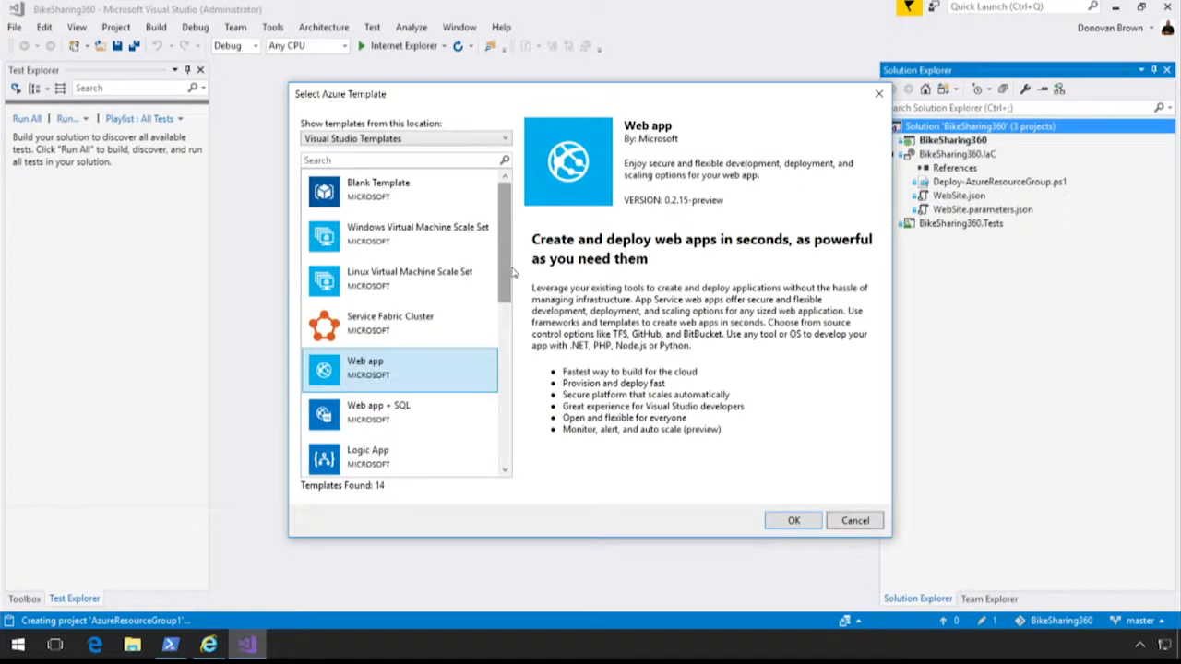
pyautogui.click(793, 521)
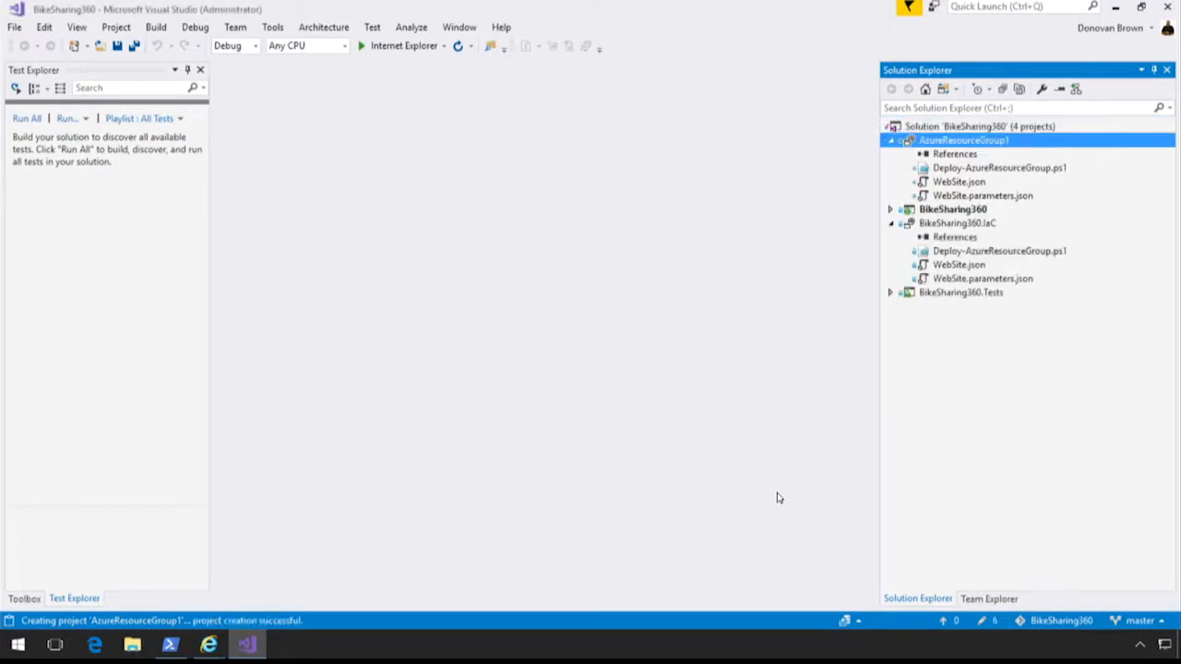
# Examine the parameters, variables and resources of AzureResourceGroup1's WebSite.json, and open its WebSite.parameters.json file.
pyautogui.doubleClick(964, 182)
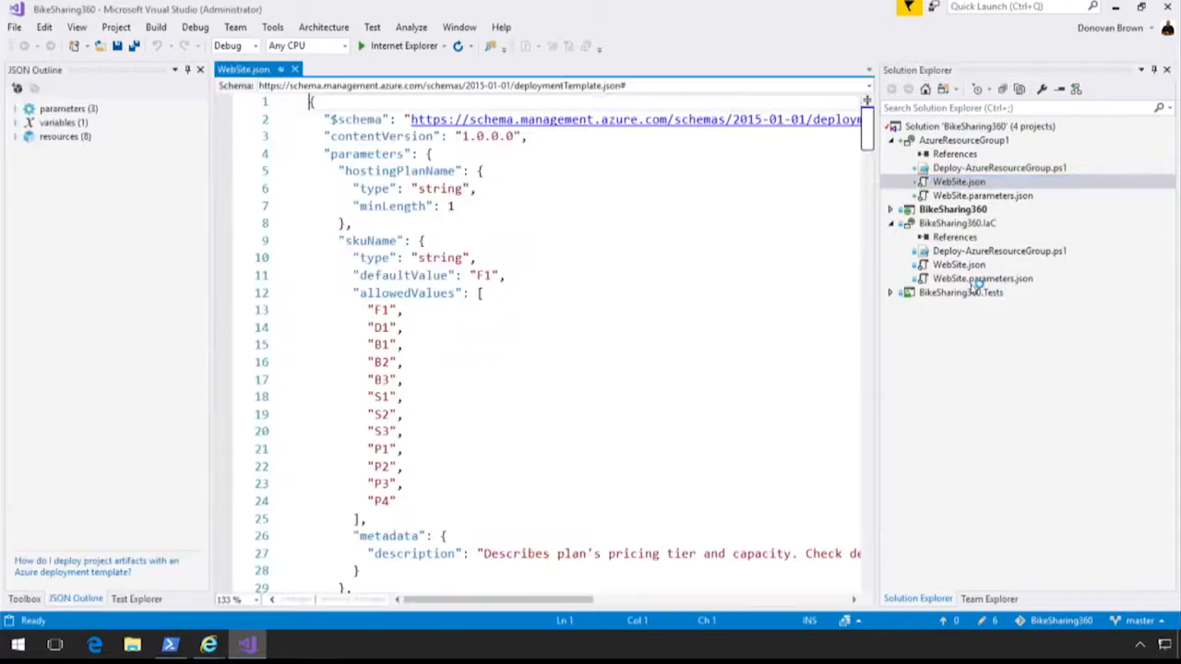
pyautogui.scroll(-7, 875, 152)
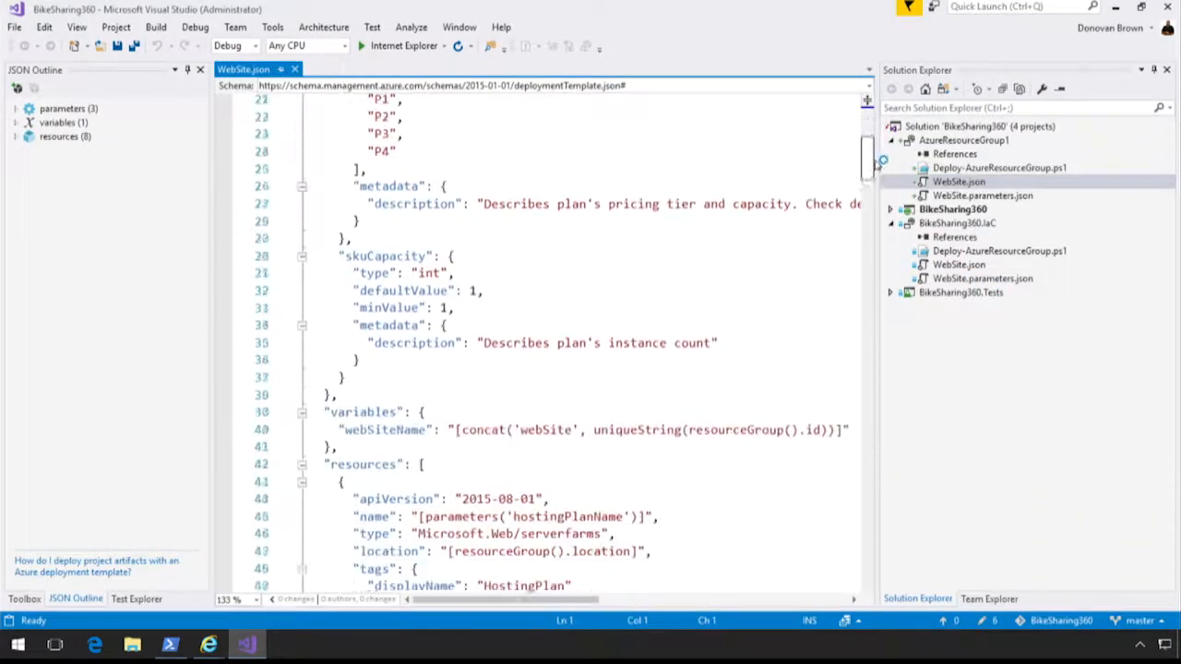
pyautogui.click(15, 109)
pyautogui.click(15, 163)
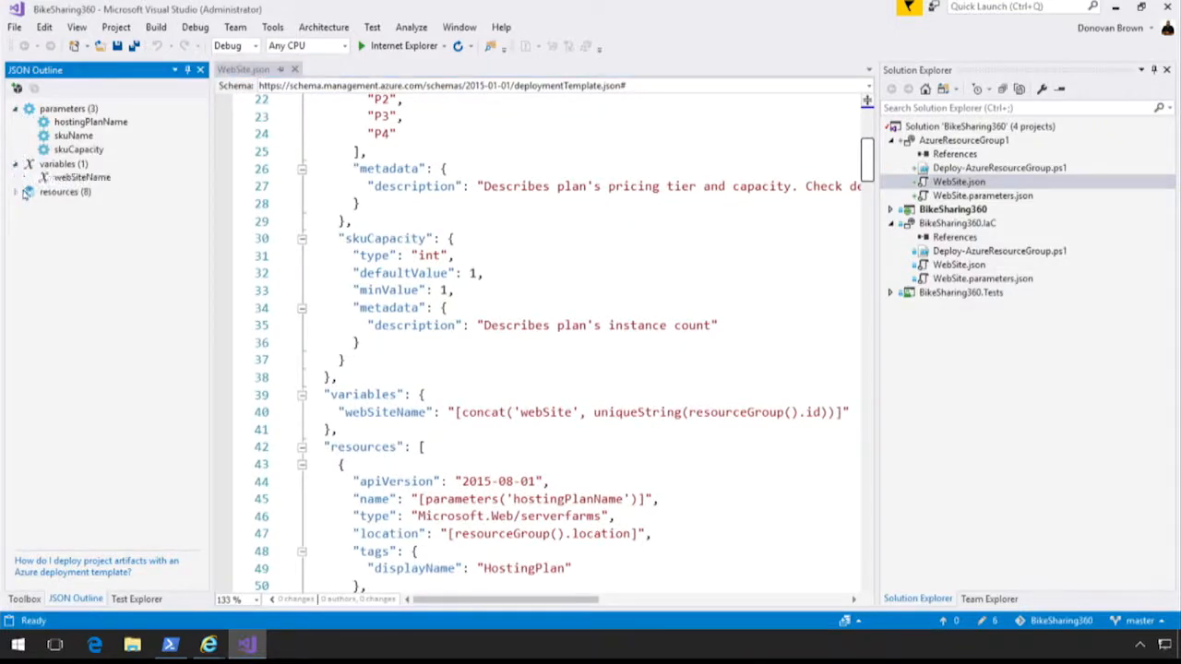
pyautogui.click(16, 192)
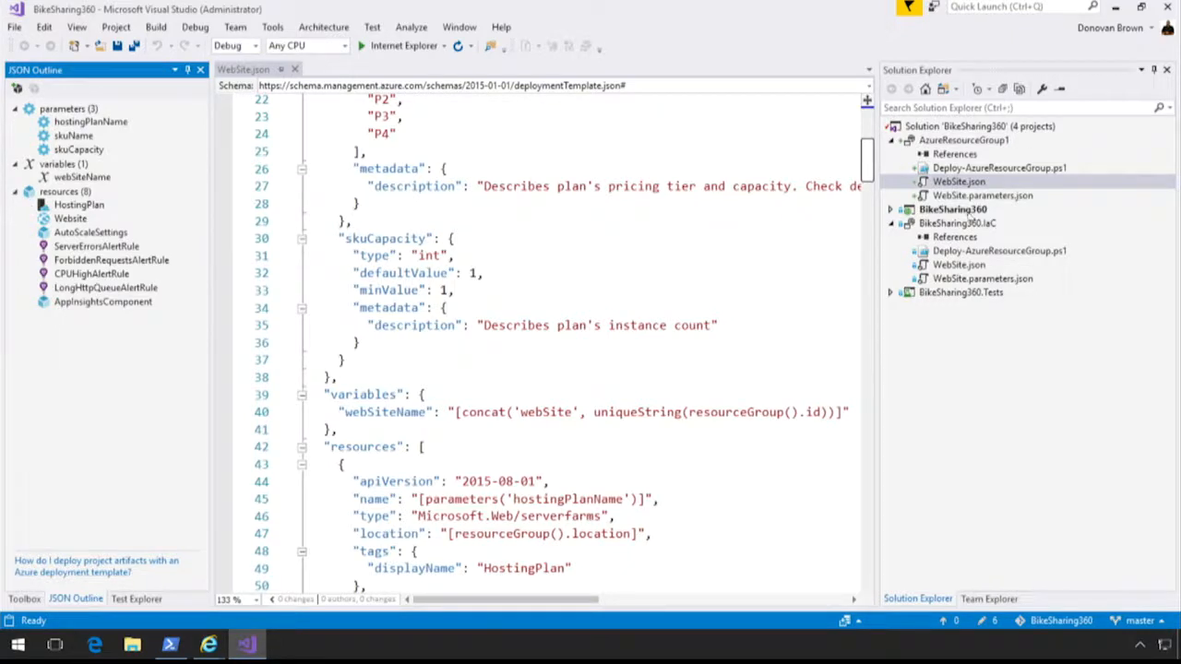
pyautogui.doubleClick(986, 197)
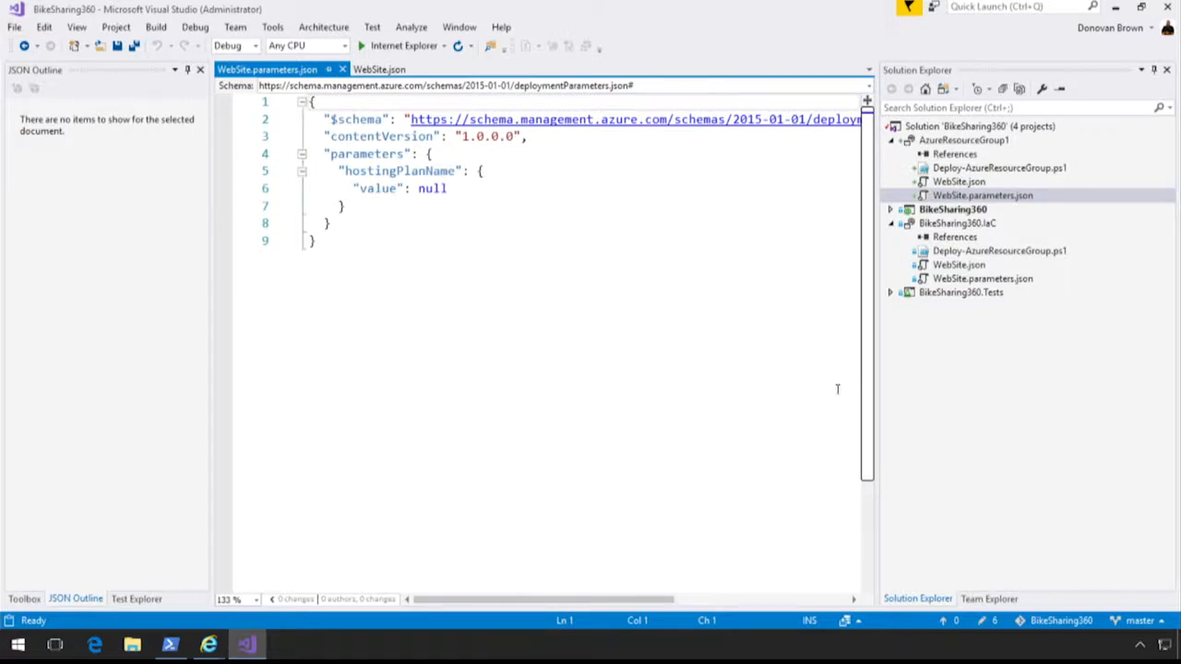
# View the details of Continuous Delivery Tools for Visual Studio among the installed extensions and close the list.
pyautogui.click(272, 27)
pyautogui.moveTo(231, 29)
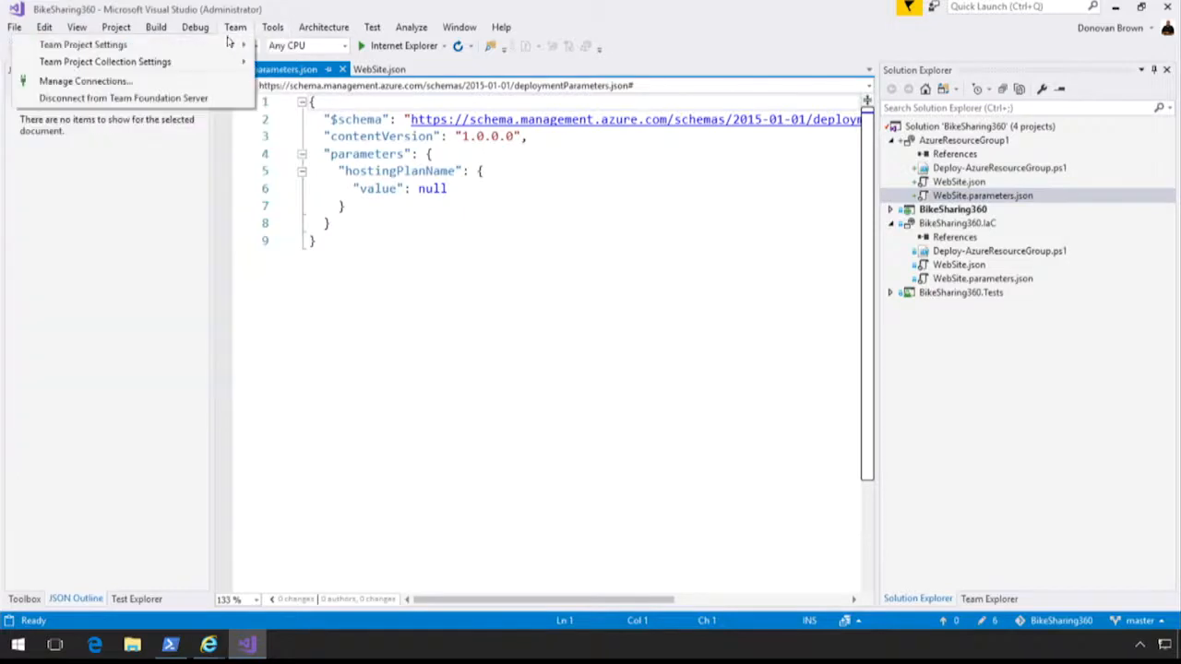
pyautogui.click(278, 44)
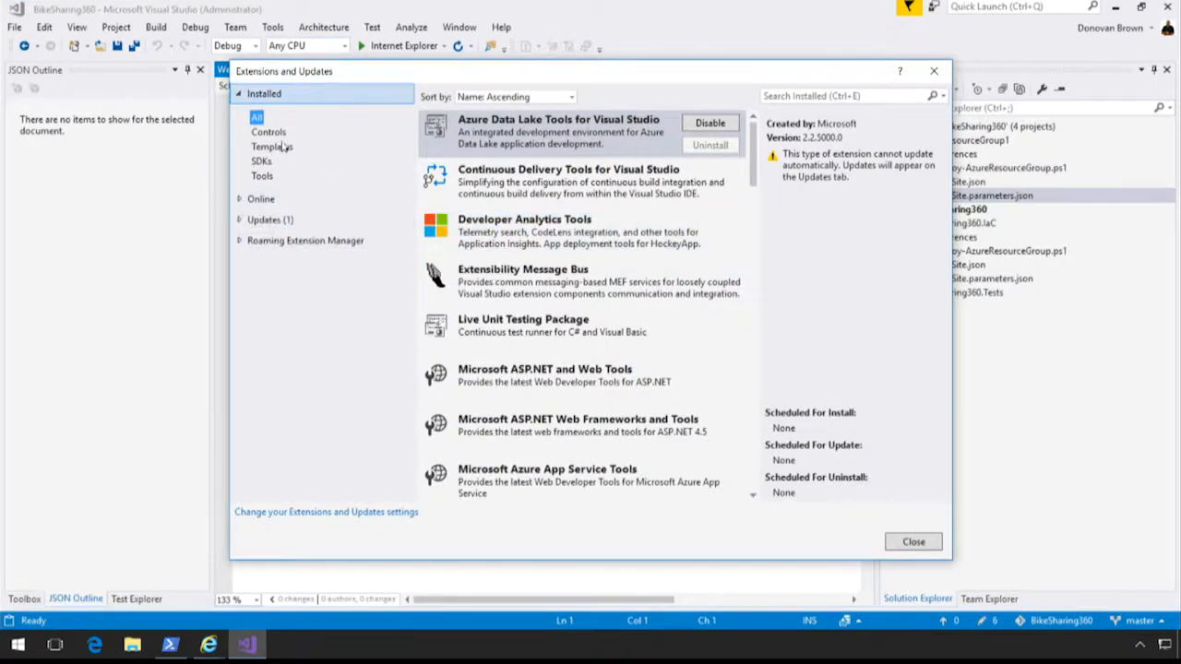
pyautogui.click(525, 184)
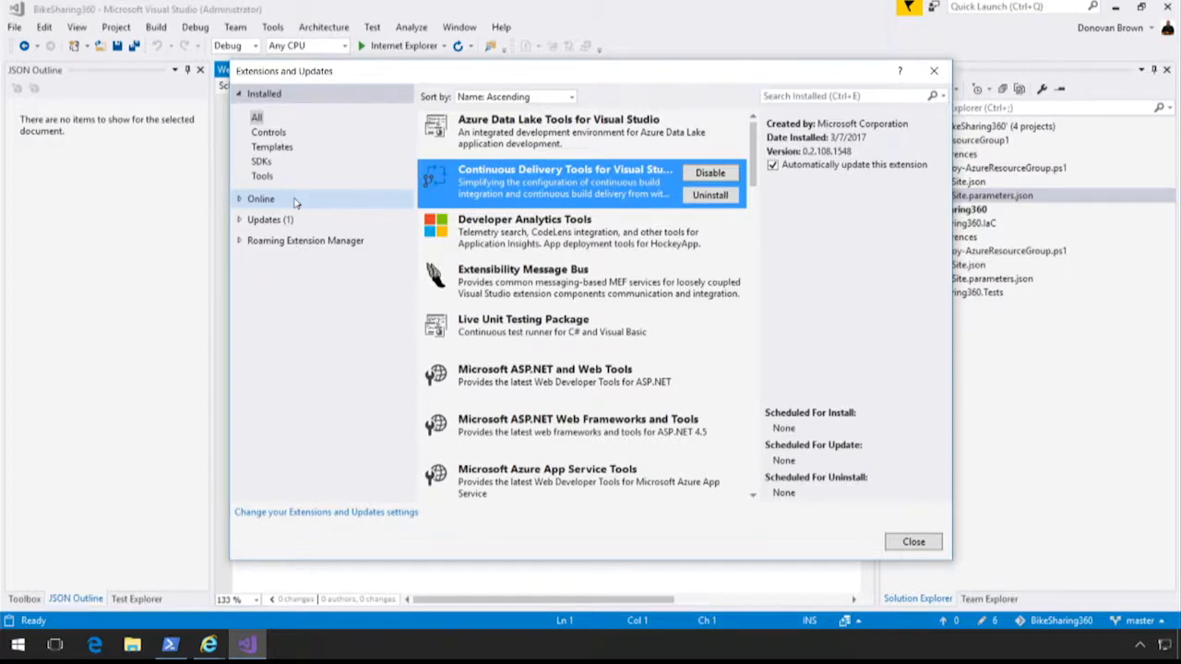
pyautogui.click(900, 548)
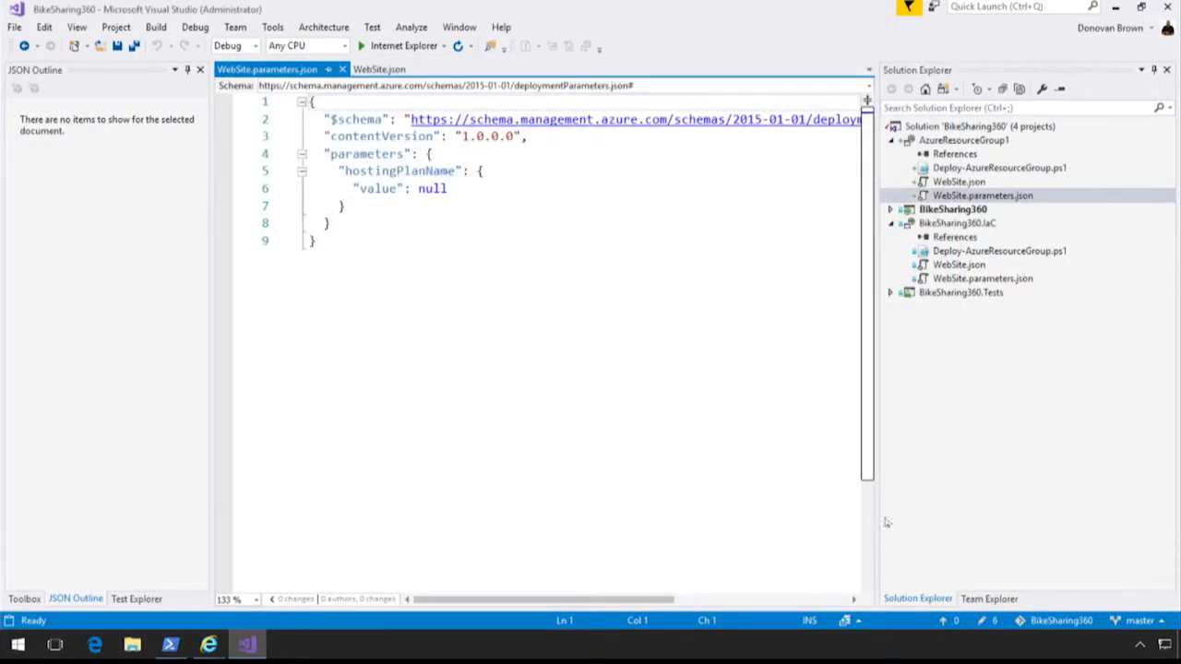
# Open the continuous delivery configuration for the BikeSharing360 project and check the available branch and user account choices.
pyautogui.click(951, 210)
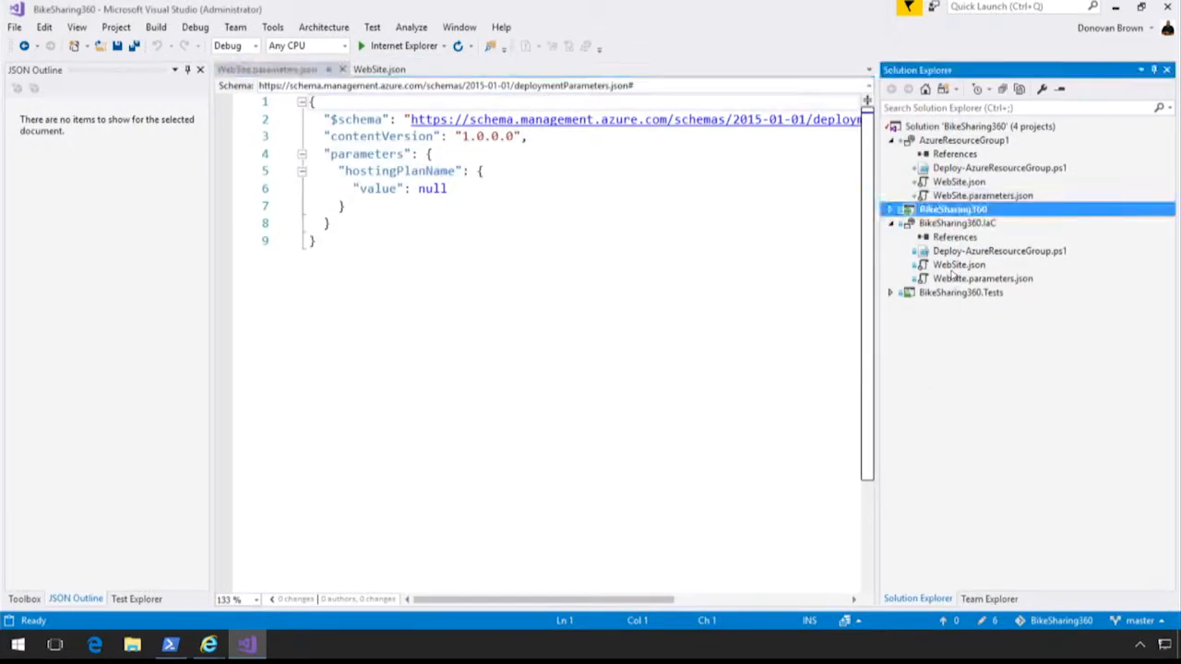
pyautogui.rightClick(951, 210)
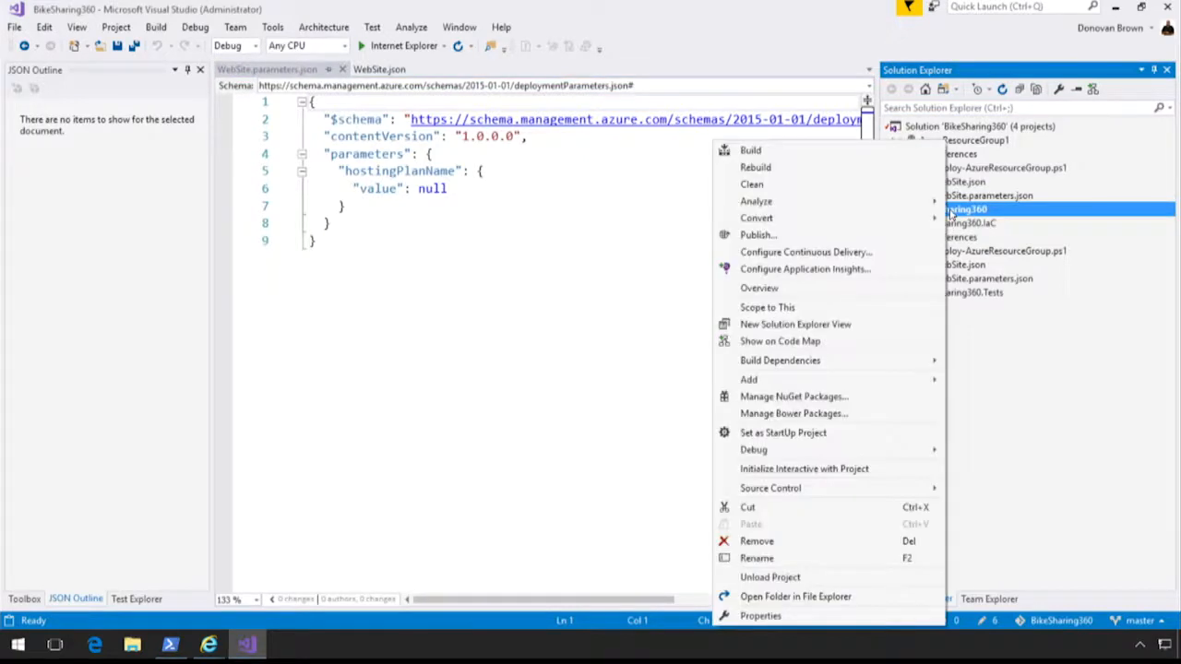
pyautogui.click(839, 253)
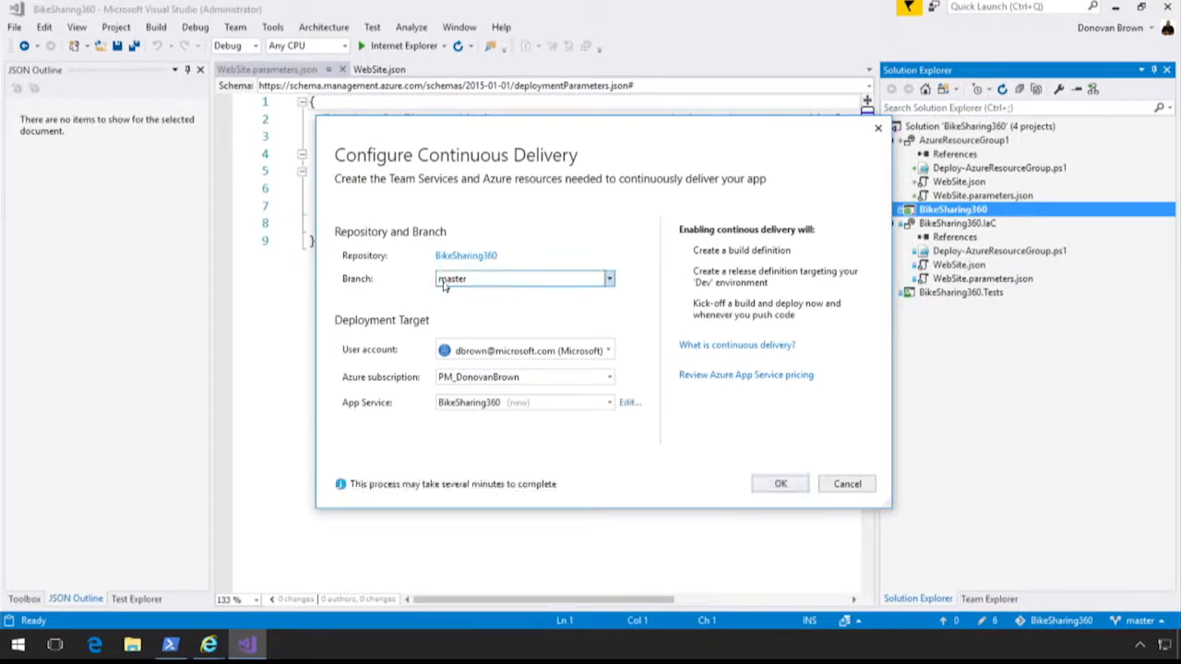
pyautogui.click(481, 280)
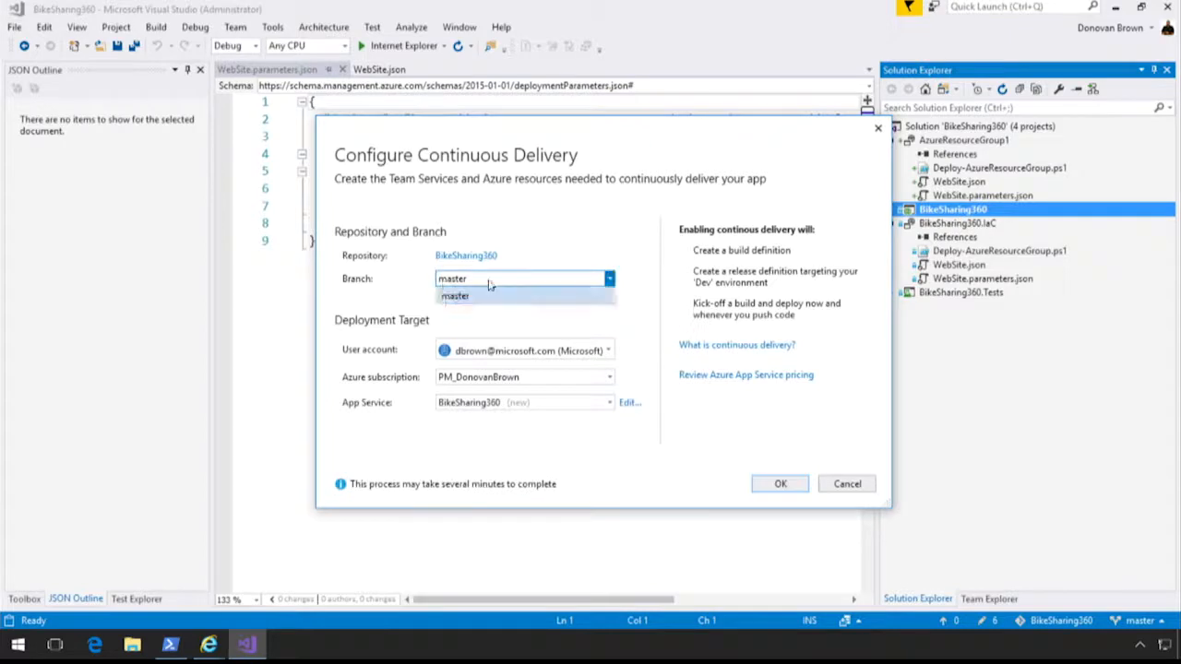
pyautogui.click(535, 276)
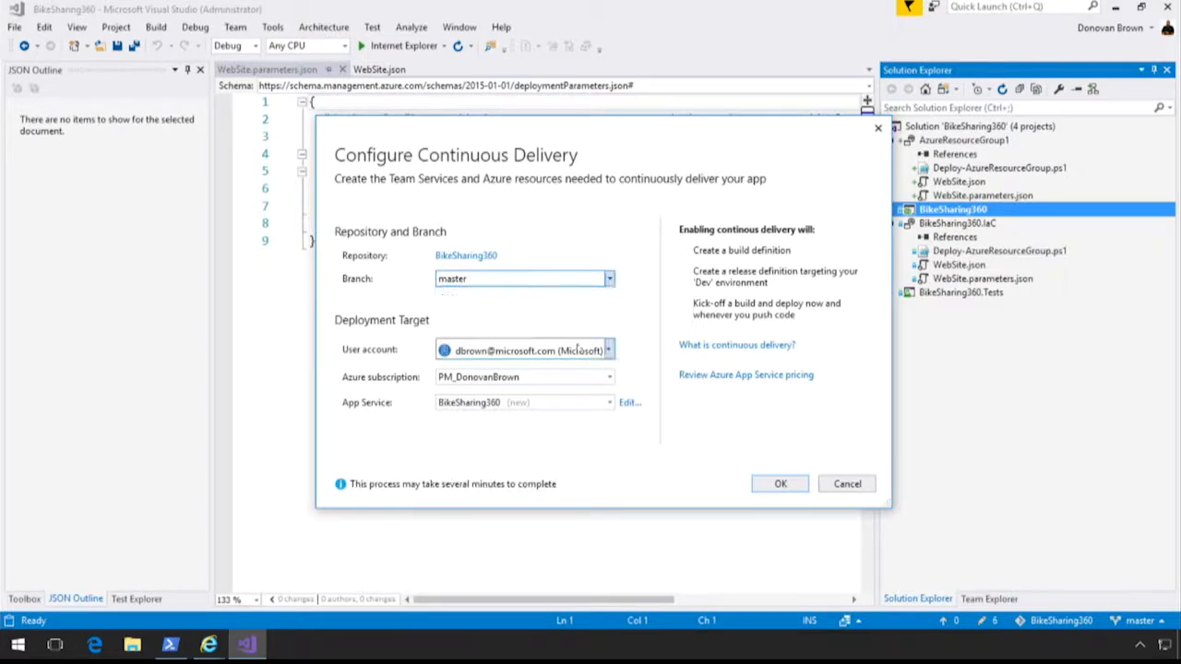
pyautogui.click(591, 351)
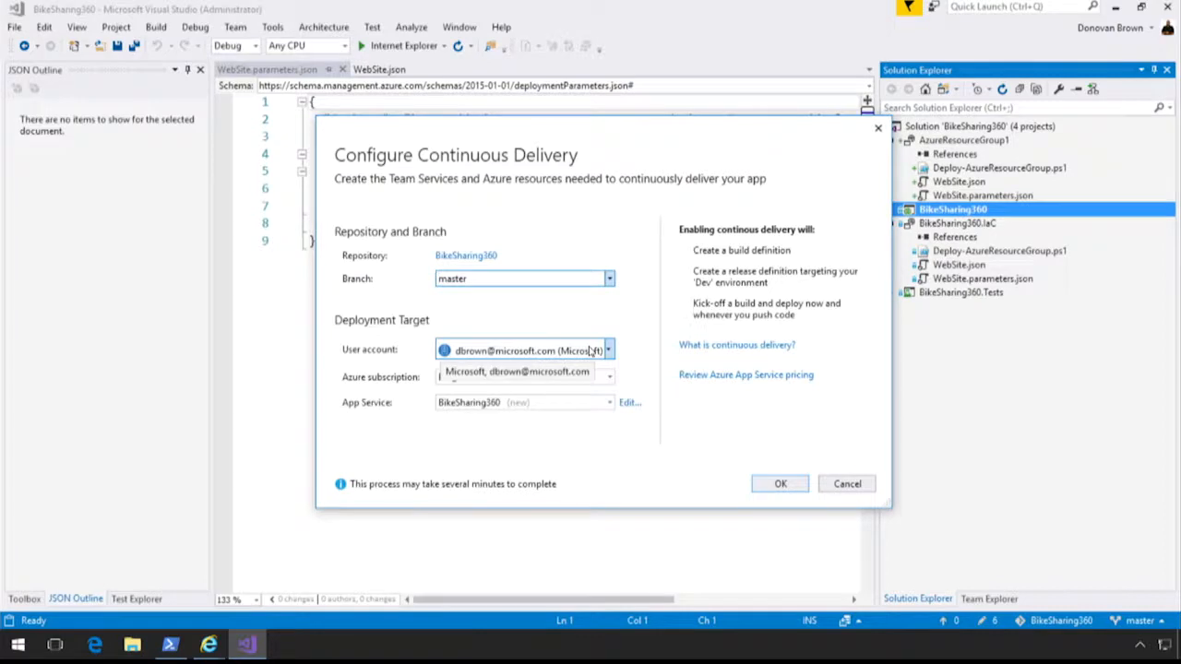
pyautogui.click(590, 351)
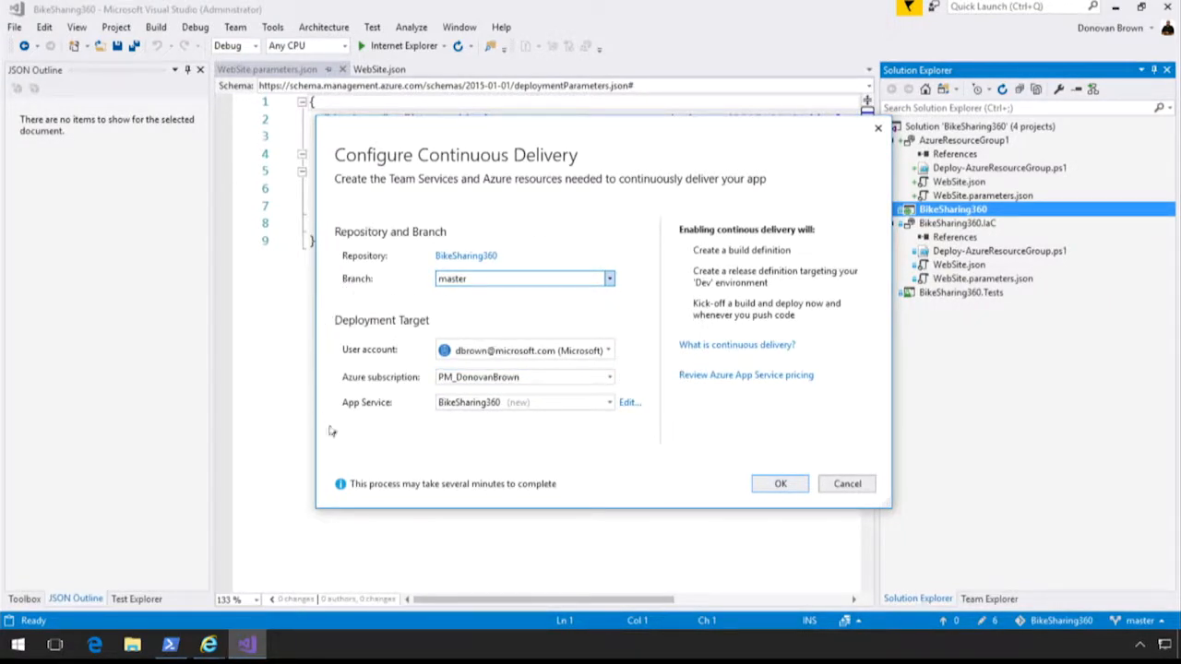
# Review the App Service and App Service Plan choices for the deployment target, leaving the continuous delivery configuration without applying it.
pyautogui.click(609, 403)
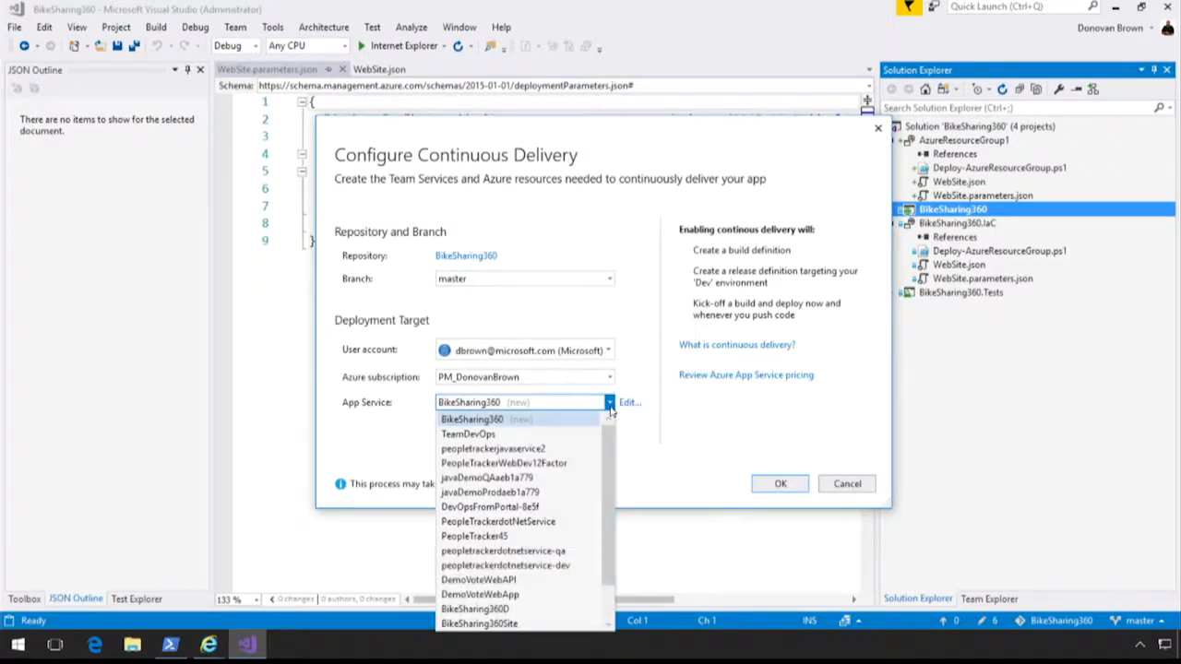
pyautogui.click(629, 409)
pyautogui.click(628, 406)
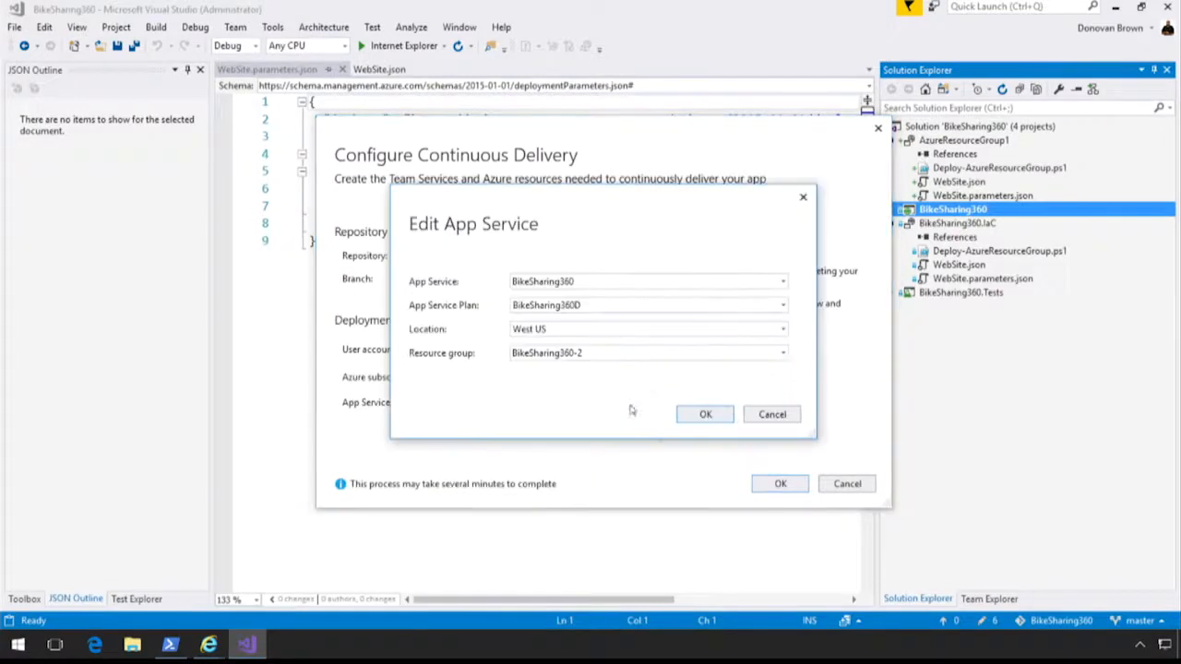
pyautogui.click(784, 305)
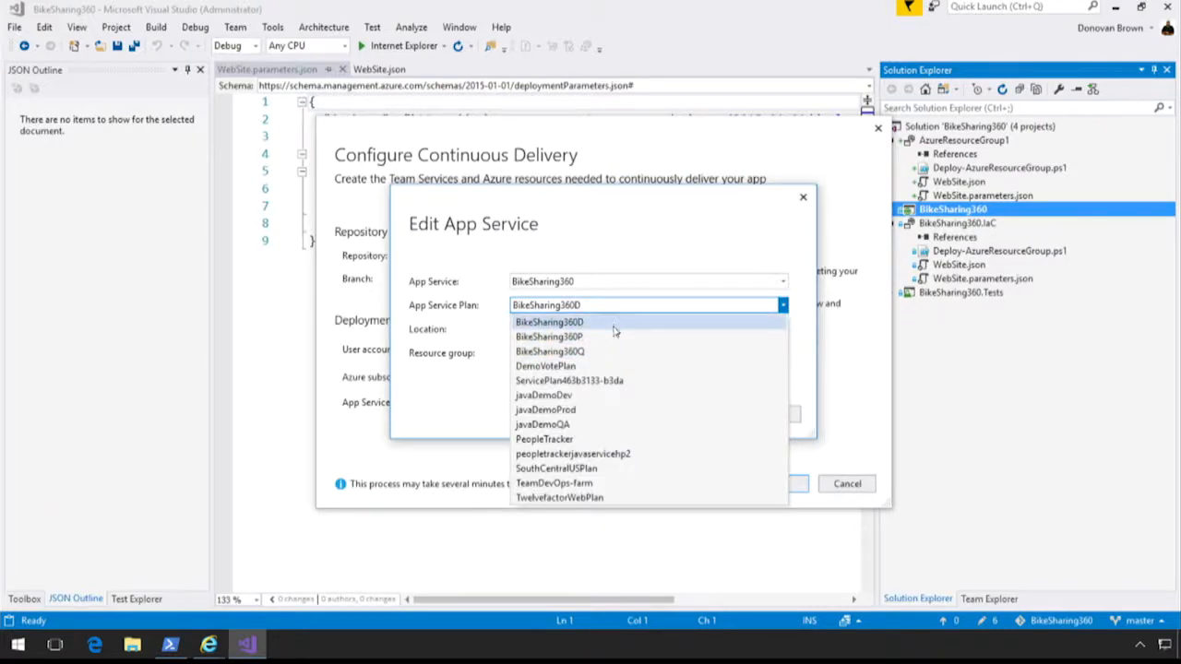
pyautogui.click(736, 237)
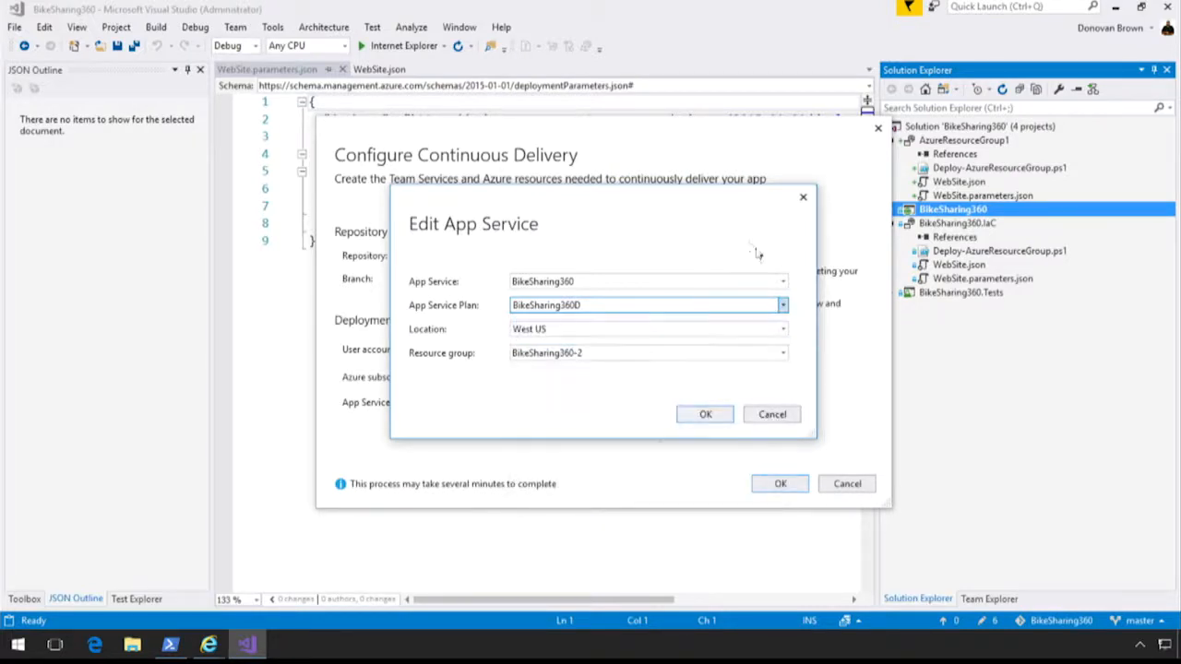
pyautogui.click(781, 415)
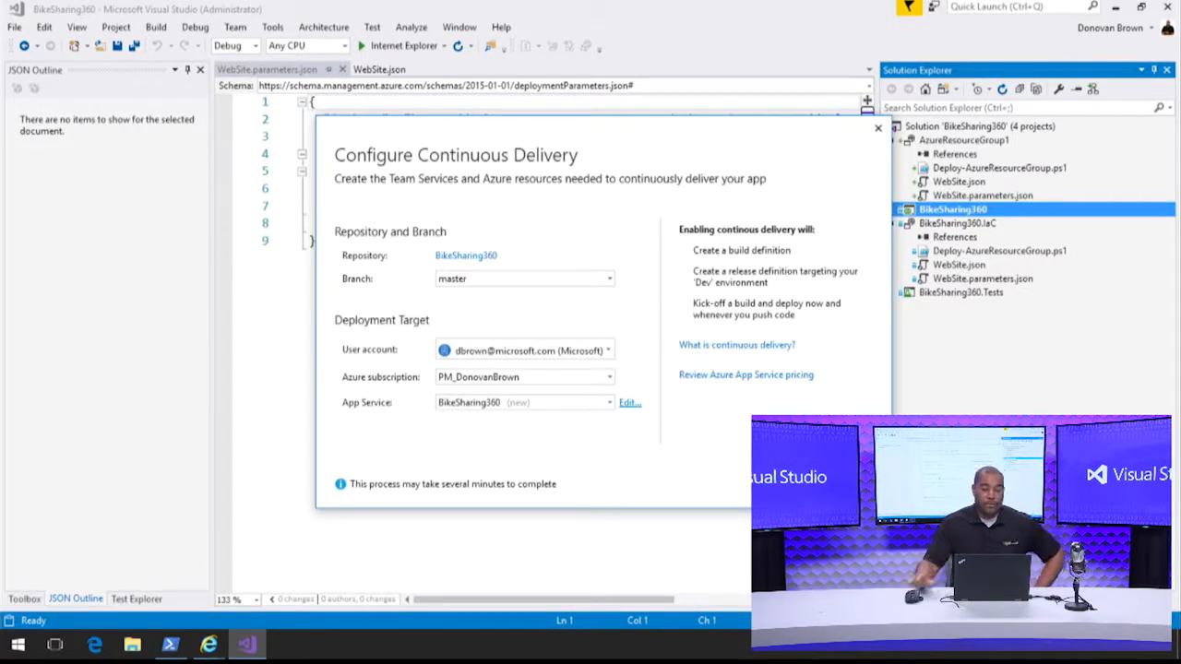
pyautogui.press('Escape')
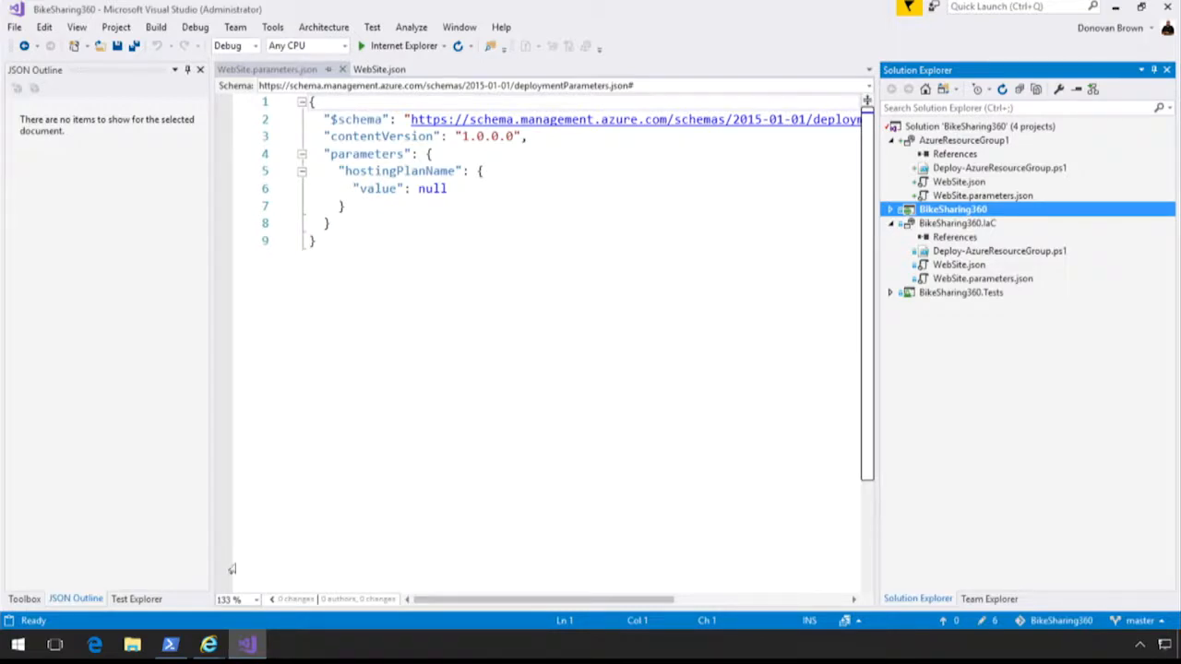
# Switch to the browser's CD release definition, collapse the definitions list, and inspect the Template field of Dev's Azure Resource Group Deployment task.
pyautogui.click(191, 643)
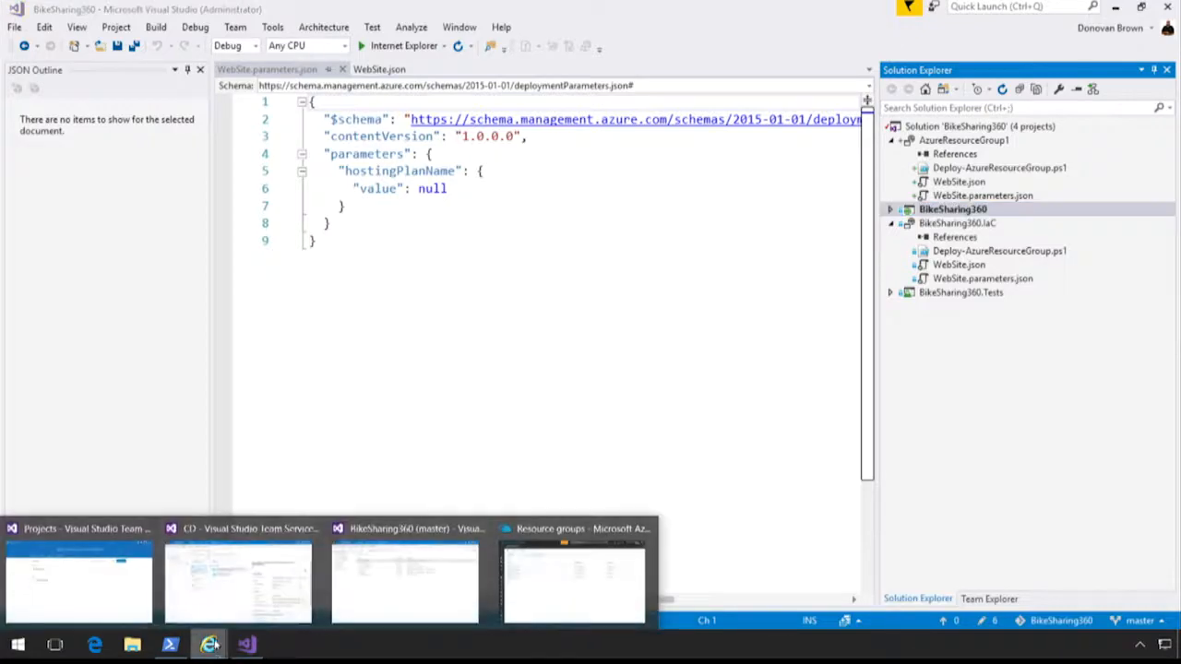
pyautogui.click(223, 596)
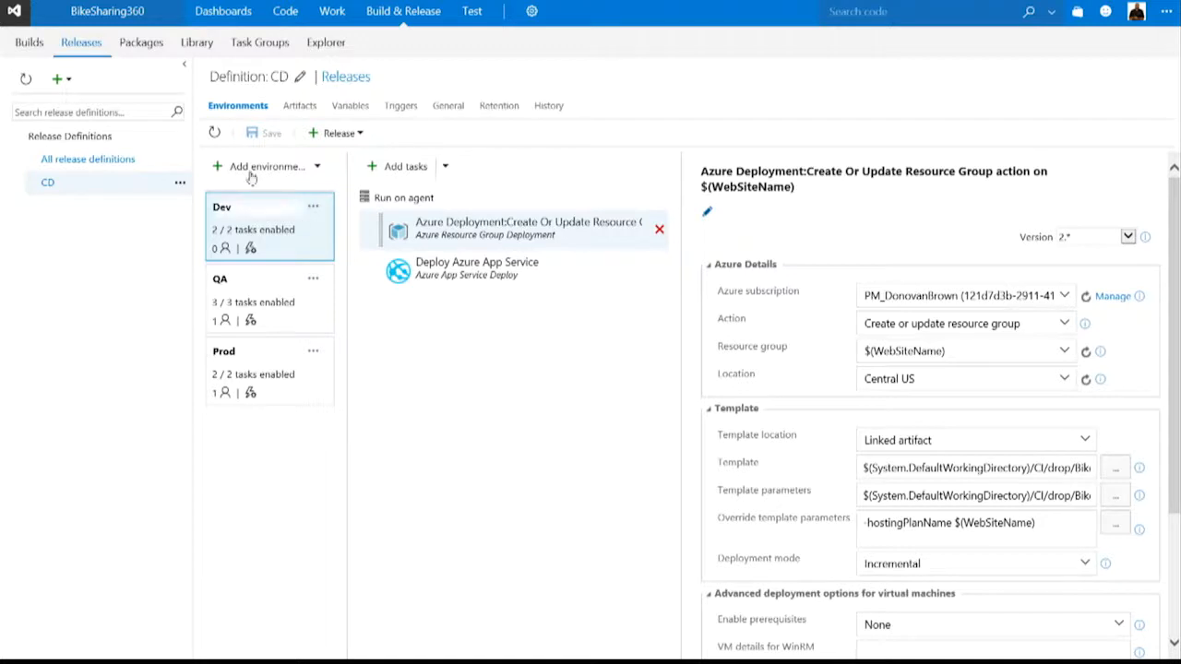
pyautogui.click(184, 64)
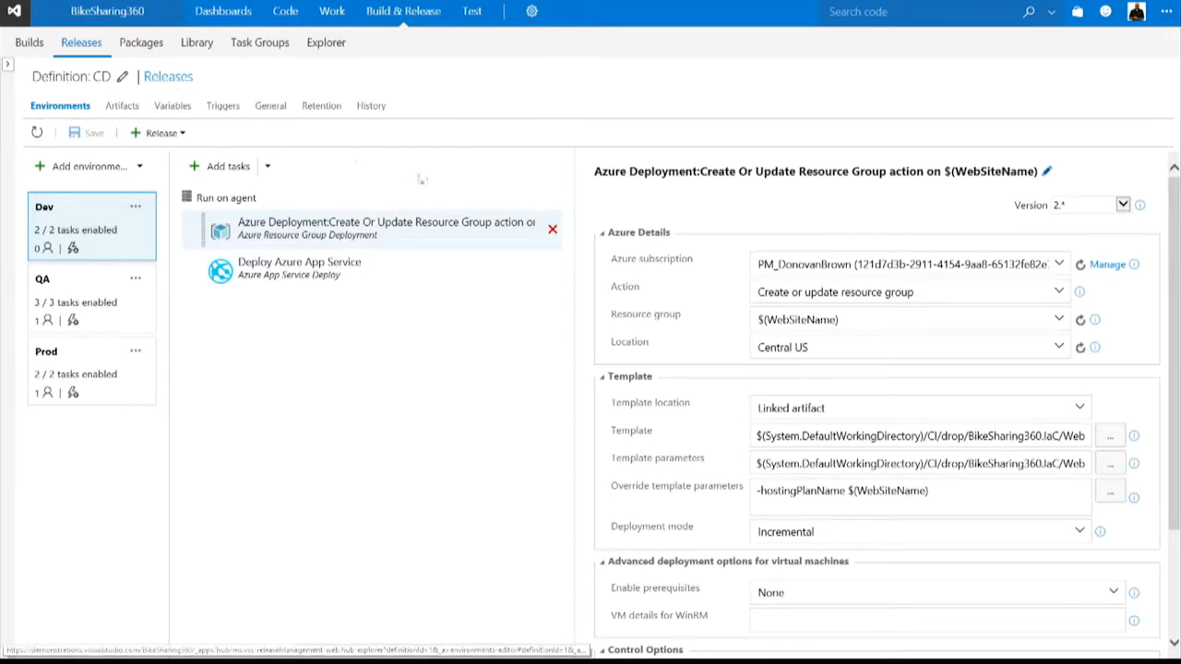
pyautogui.click(766, 437)
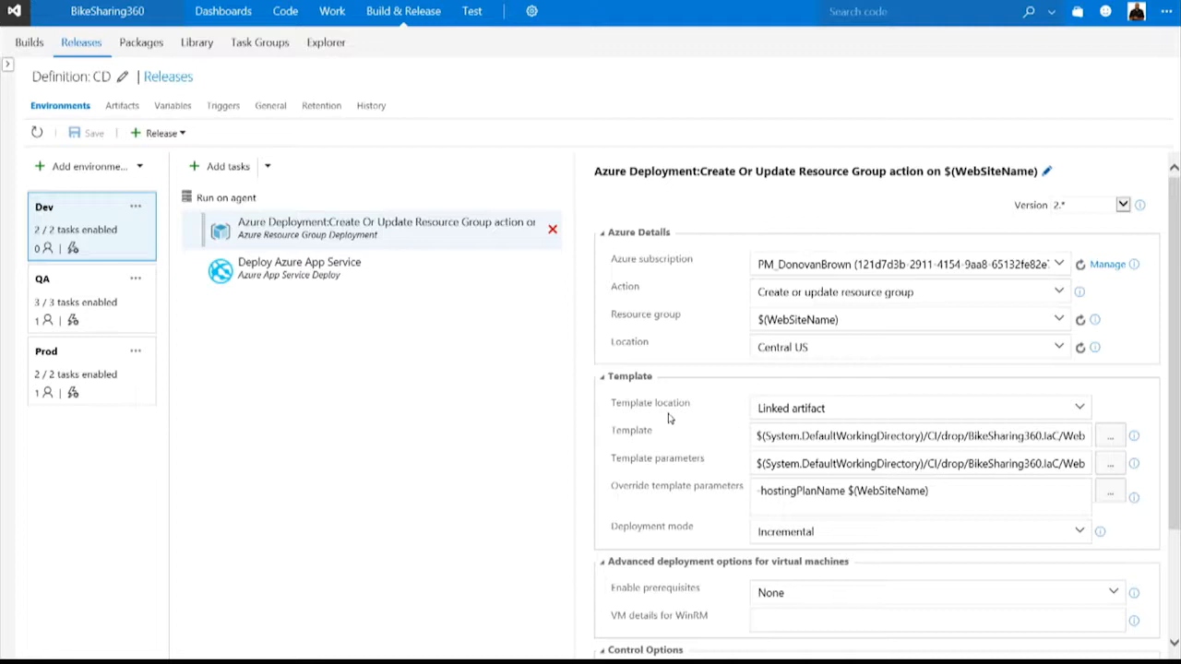
pyautogui.click(1110, 438)
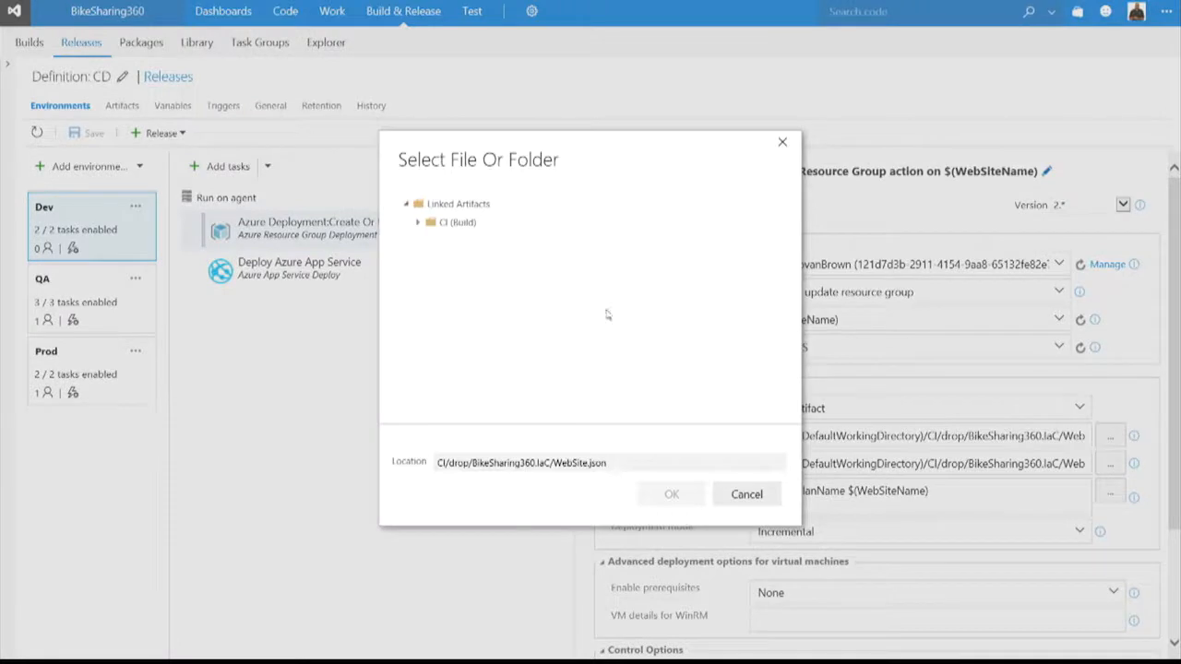
pyautogui.click(418, 224)
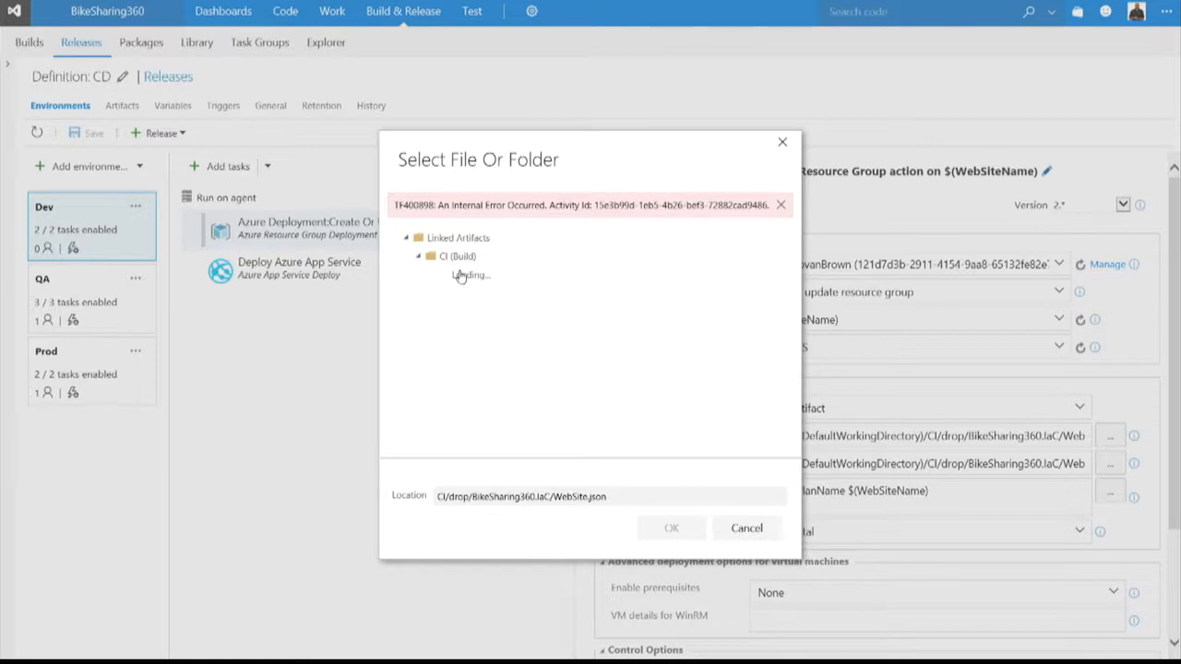
pyautogui.click(780, 205)
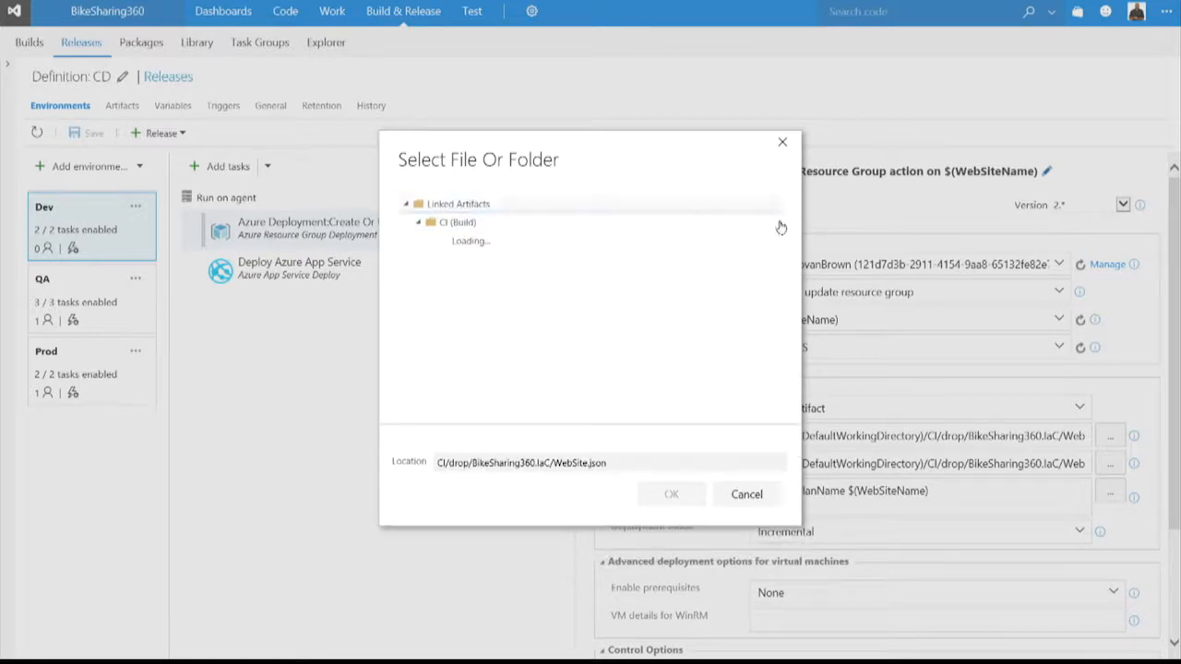
pyautogui.click(755, 491)
# Browse the CI build's linked artifacts for the Template field down to drop/BikeSharing360.IaC, and close the file selection without choosing anything.
pyautogui.click(1110, 435)
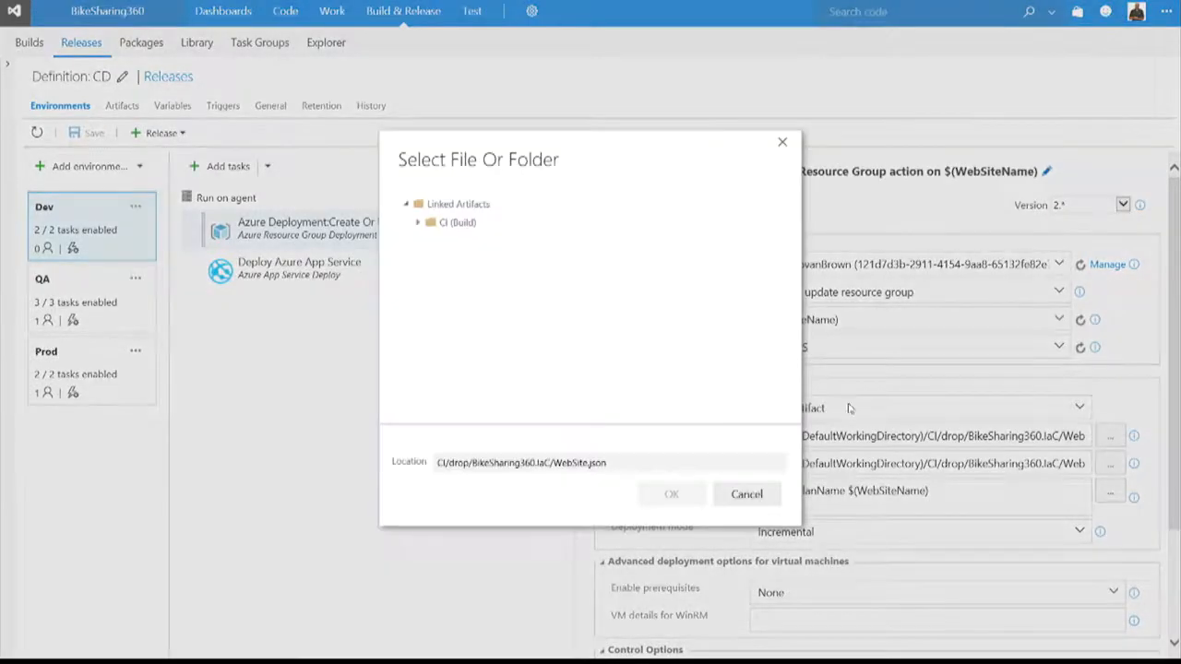
pyautogui.click(416, 223)
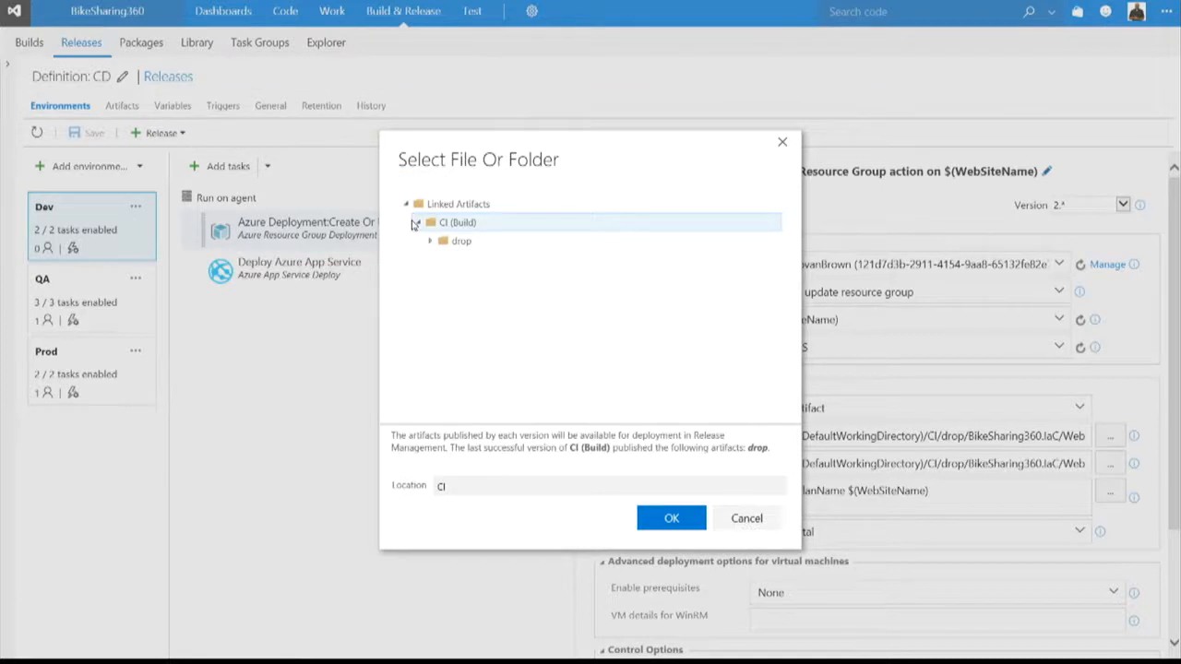
pyautogui.click(431, 242)
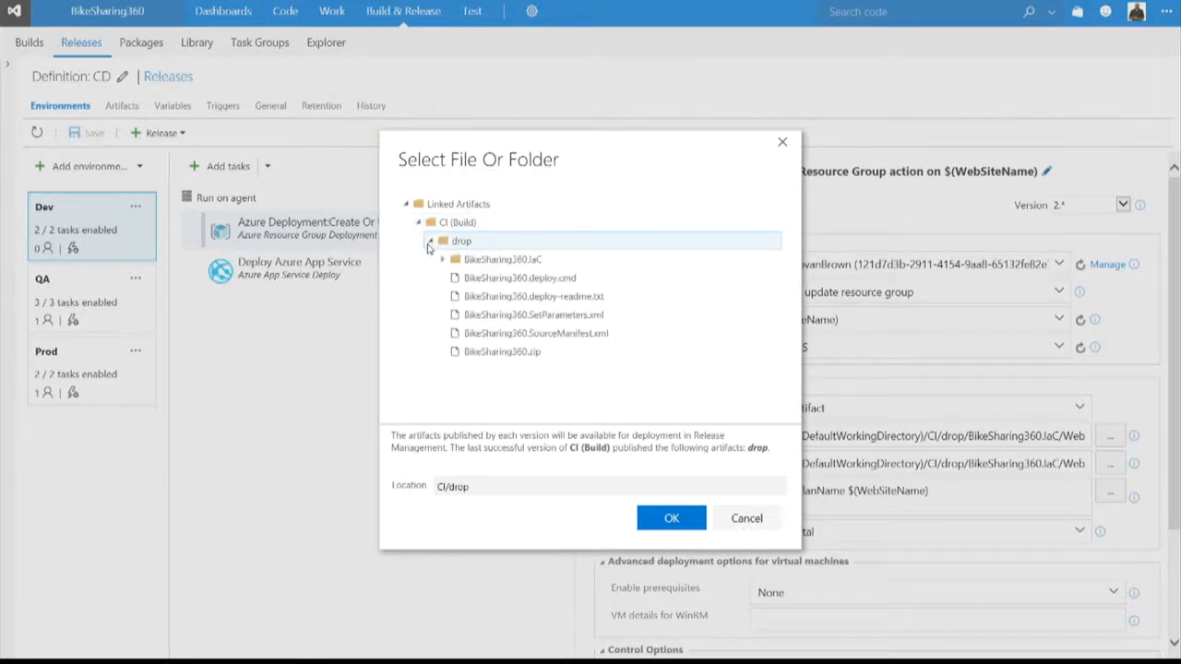
pyautogui.click(441, 261)
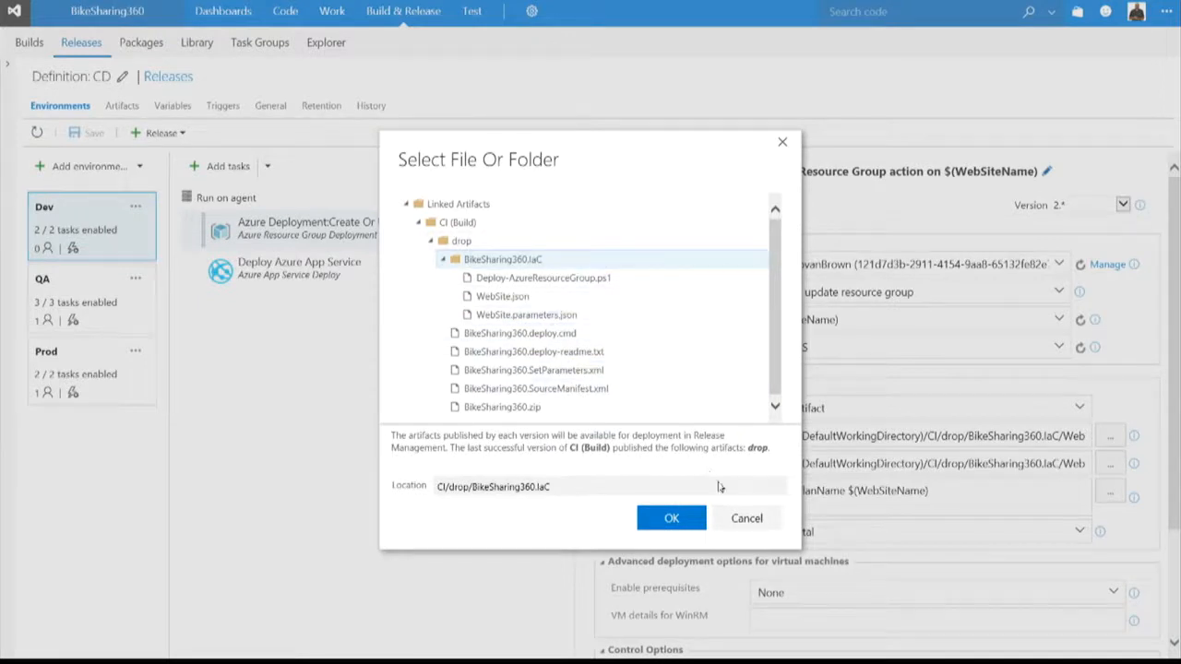
pyautogui.click(747, 517)
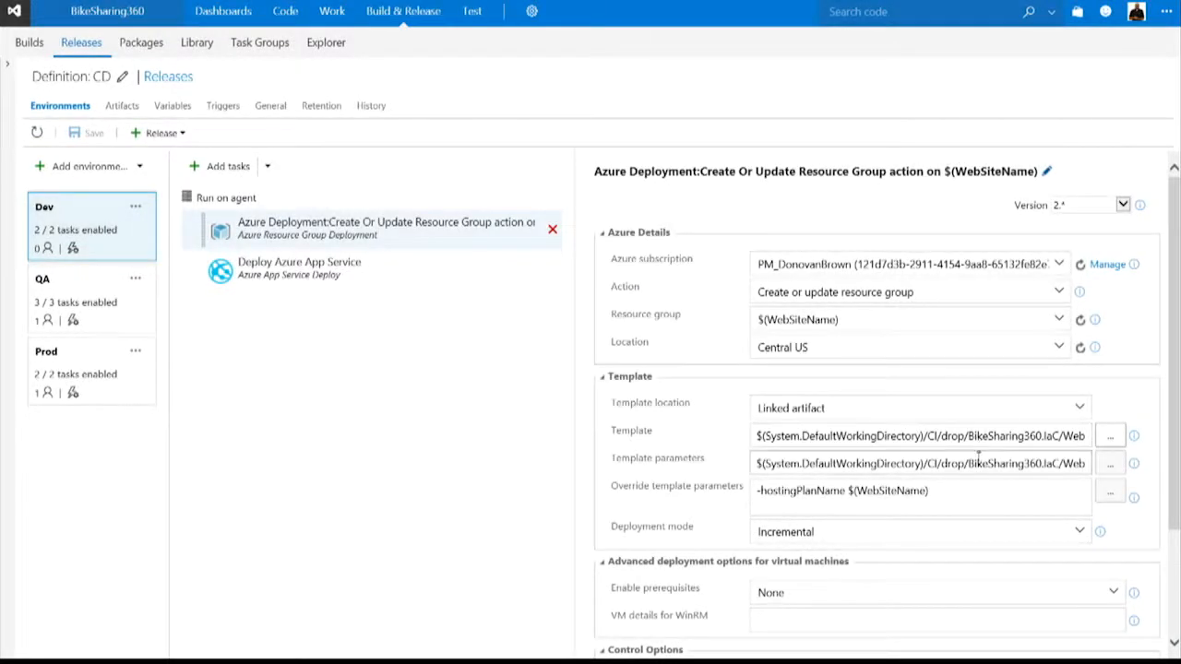
# Examine the task's override template parameters and the WebSiteName variable configured for the Dev environment.
pyautogui.moveTo(964, 498); pyautogui.dragTo(744, 499)
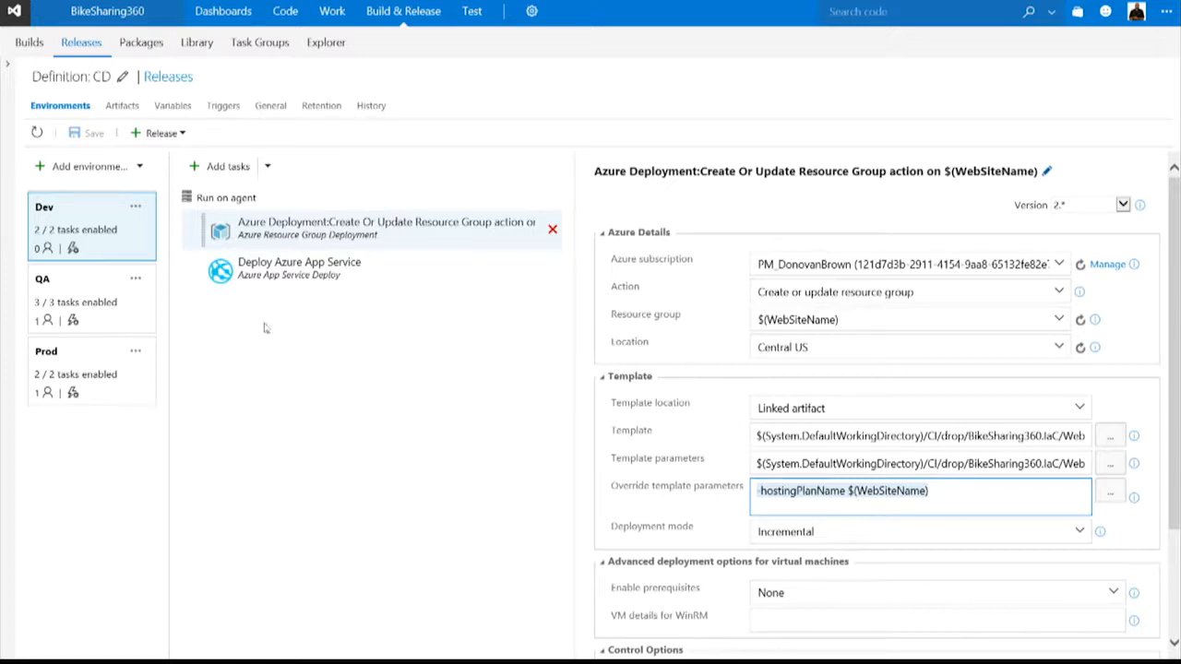
pyautogui.click(136, 207)
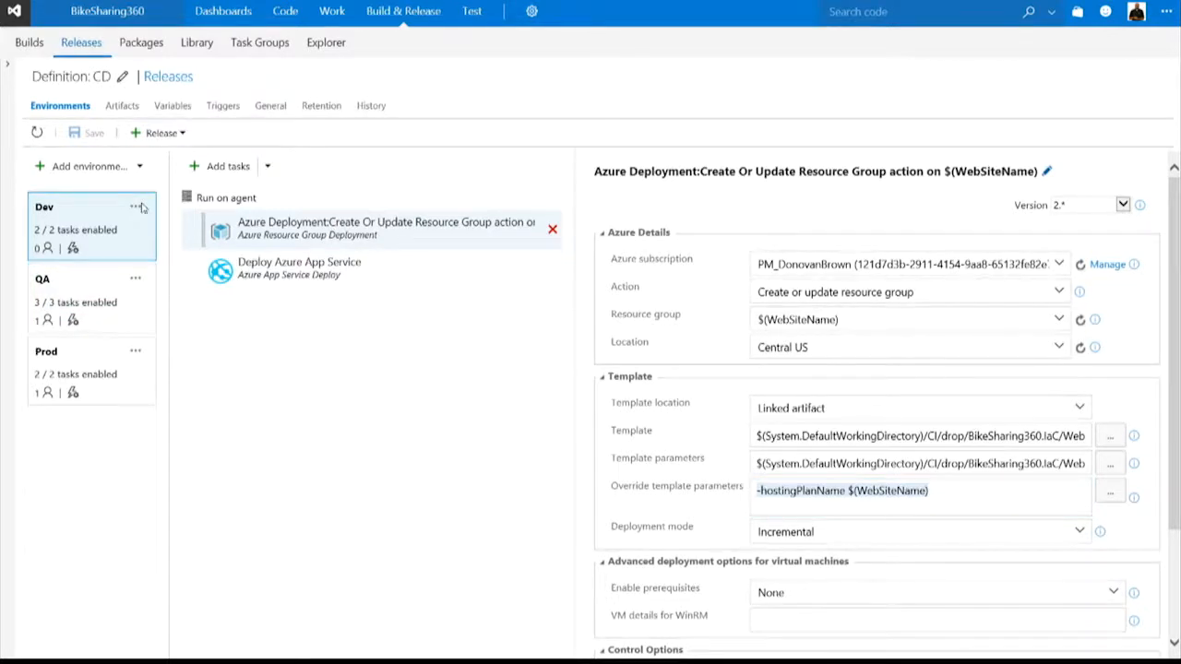
pyautogui.click(175, 247)
pyautogui.moveTo(374, 425); pyautogui.dragTo(286, 426)
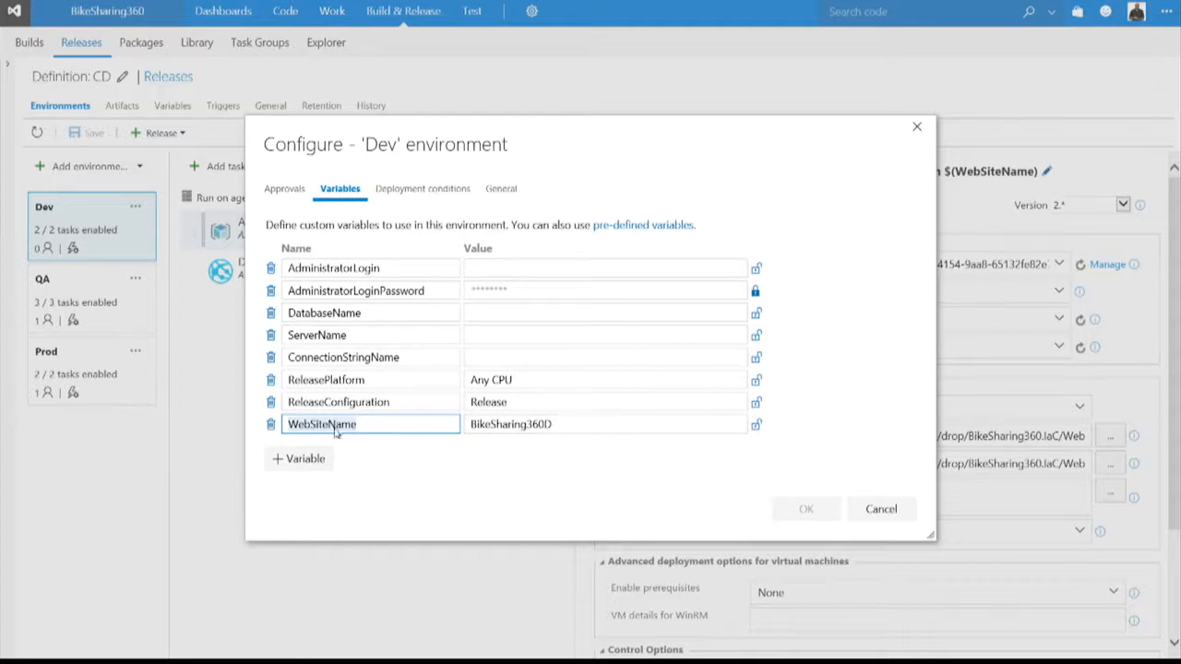
pyautogui.click(881, 509)
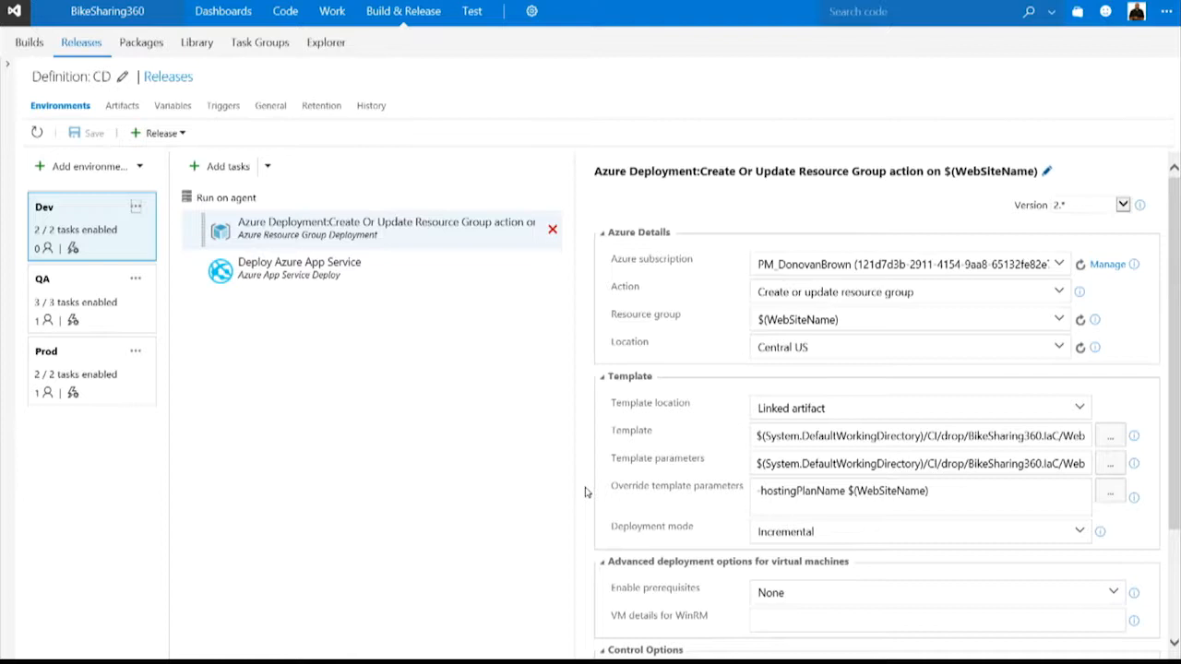
pyautogui.moveTo(849, 489); pyautogui.dragTo(930, 490)
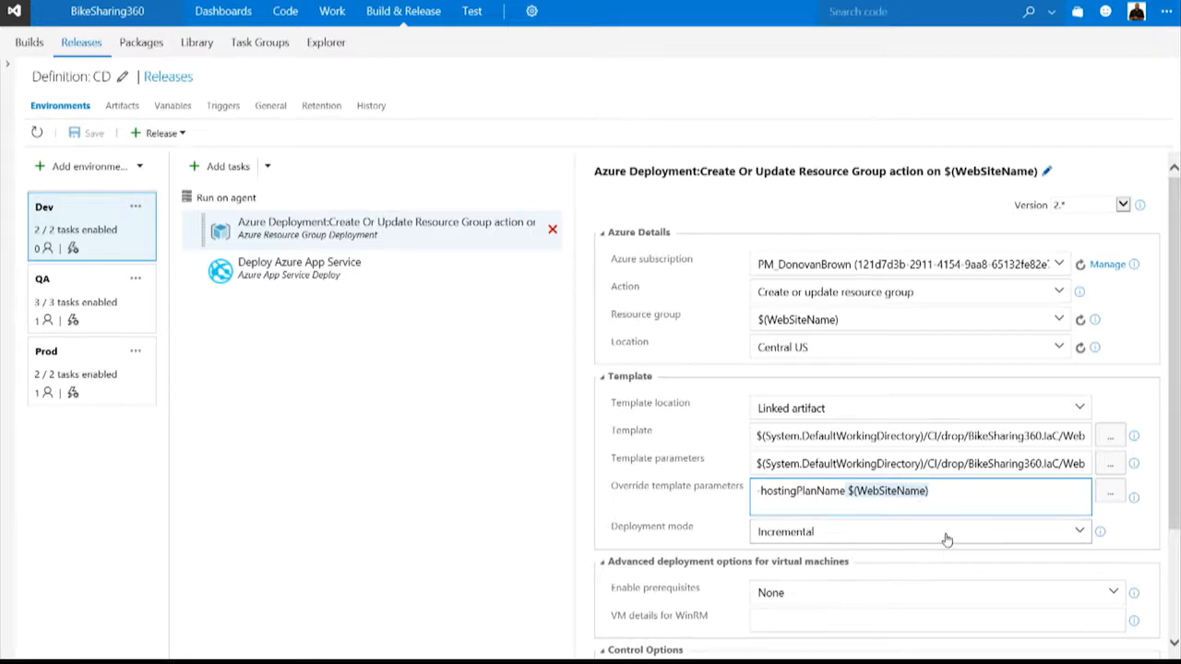
# Check the variables defined for the whole CD release definition and return to its environments.
pyautogui.click(172, 107)
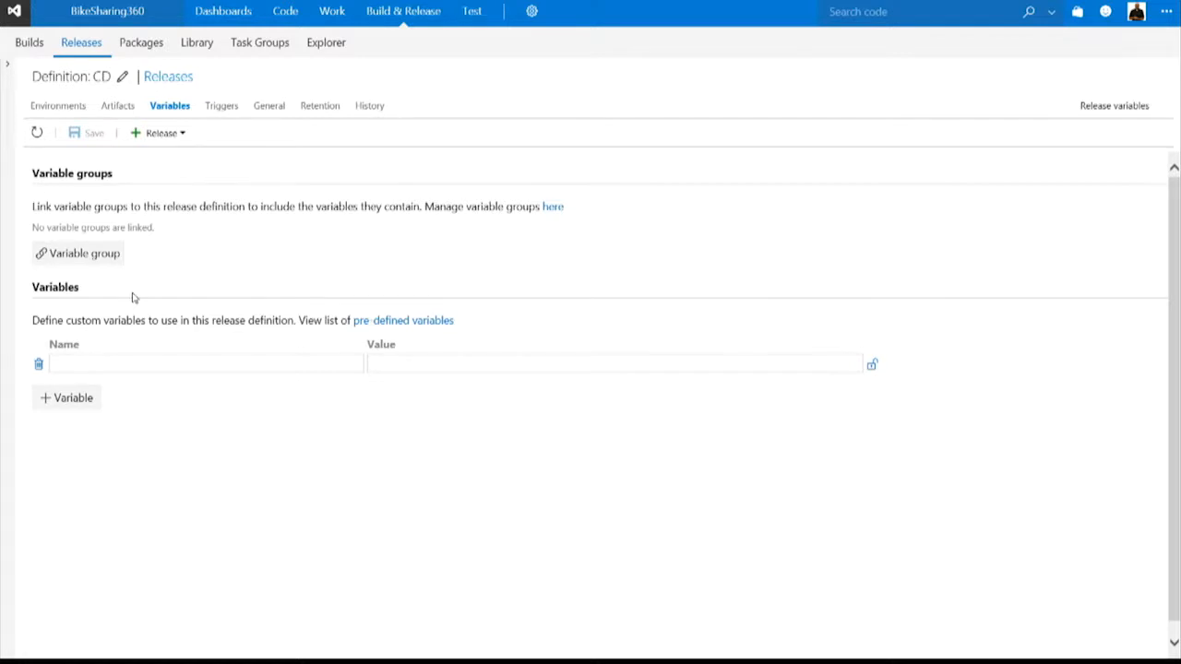
pyautogui.click(100, 362)
pyautogui.click(78, 109)
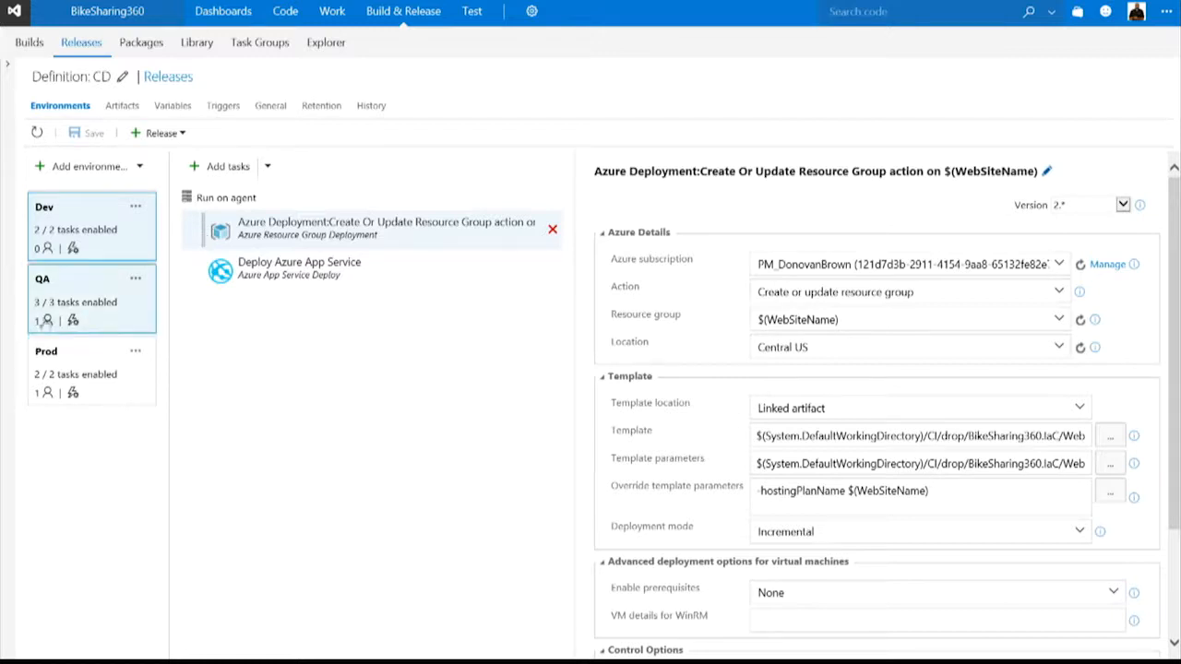
# Select the Prod environment, view its available actions, and review the Azure subscription choices of its resource group deployment task.
pyautogui.click(138, 363)
pyautogui.click(138, 358)
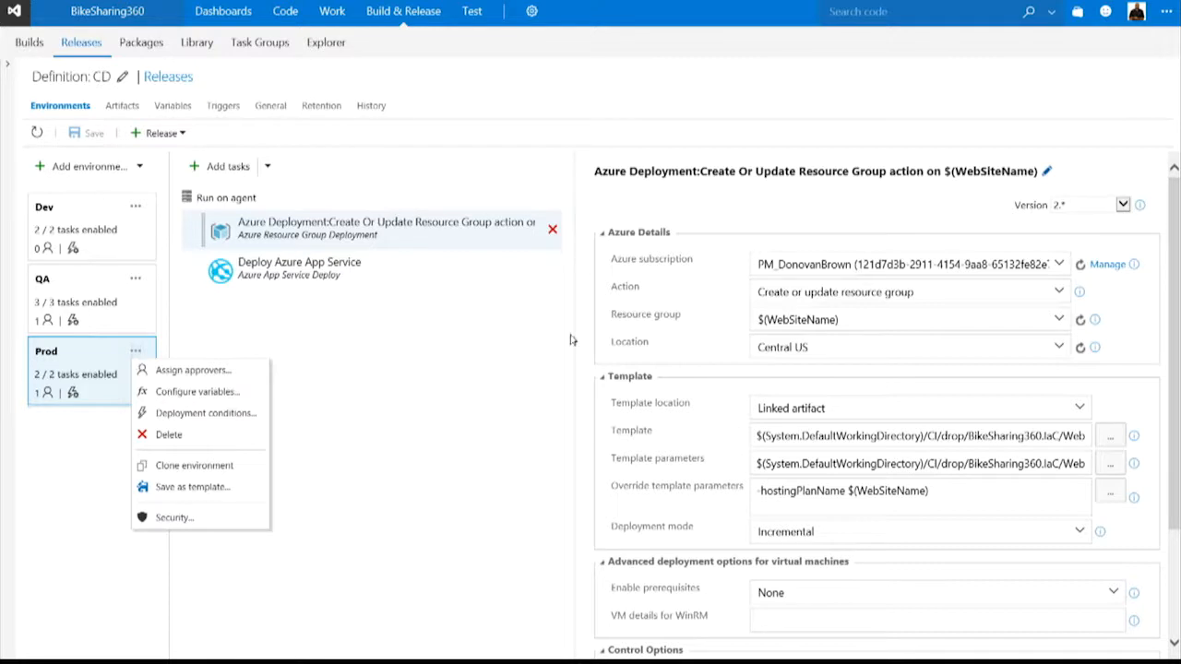
pyautogui.click(512, 341)
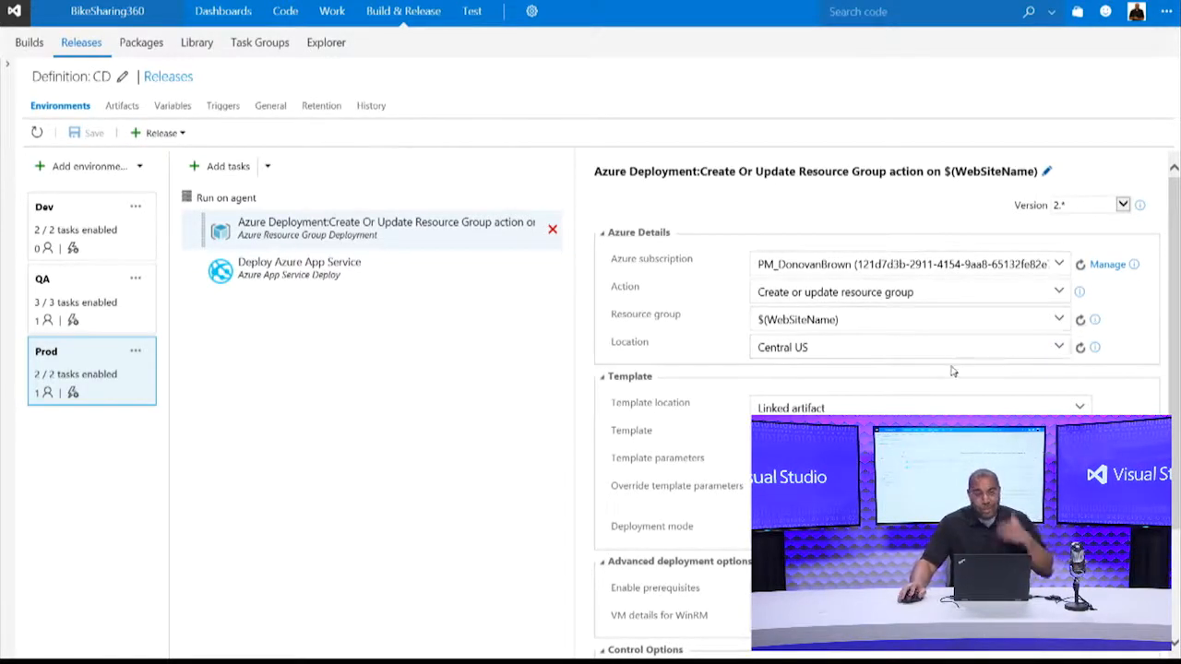
pyautogui.click(1060, 266)
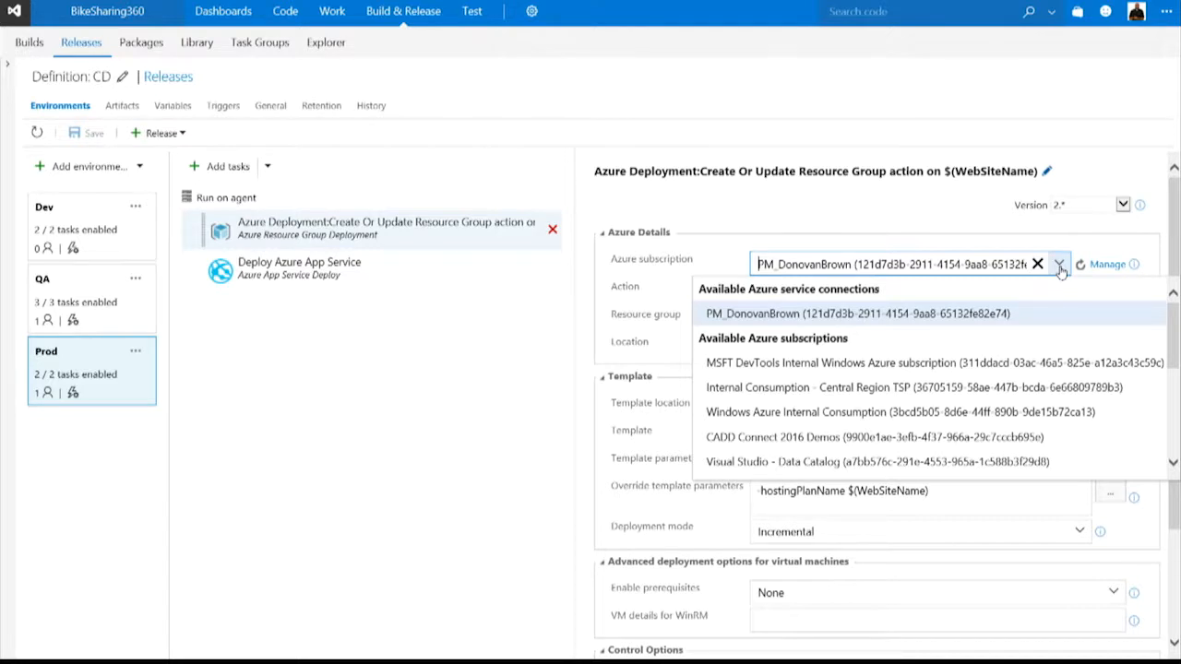
pyautogui.click(532, 383)
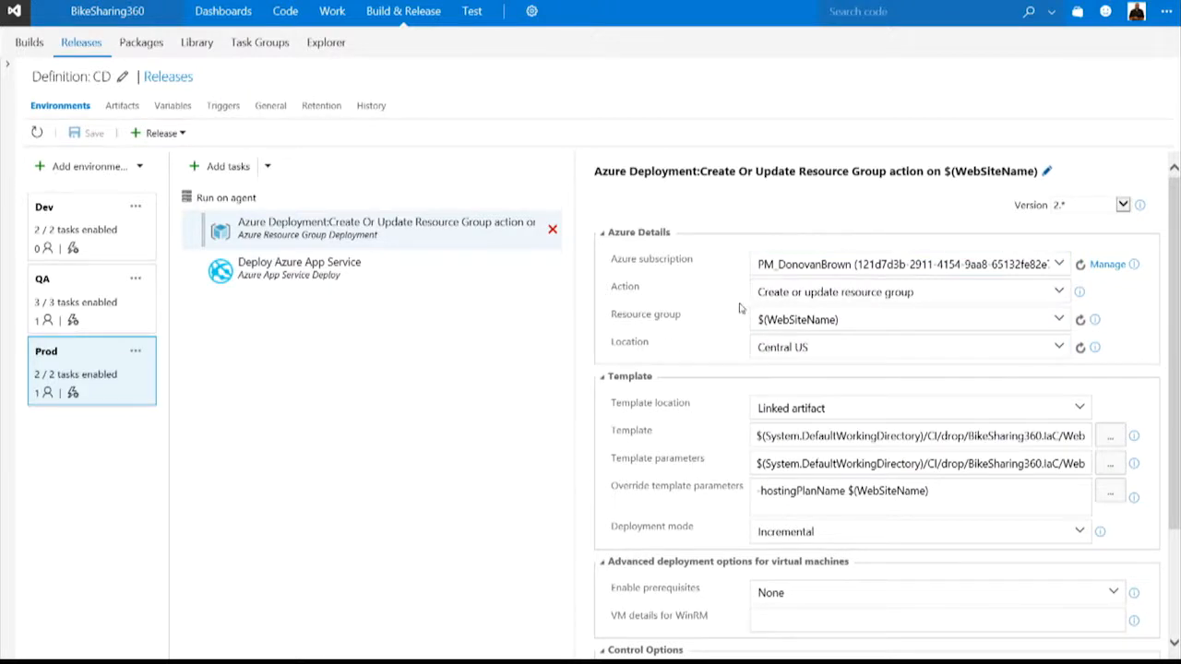
# Switch to the Azure portal and open the Continuous Delivery (Preview) page of BikeSharing360Site in the BikeSharing360 resource group.
pyautogui.moveTo(471, 6)
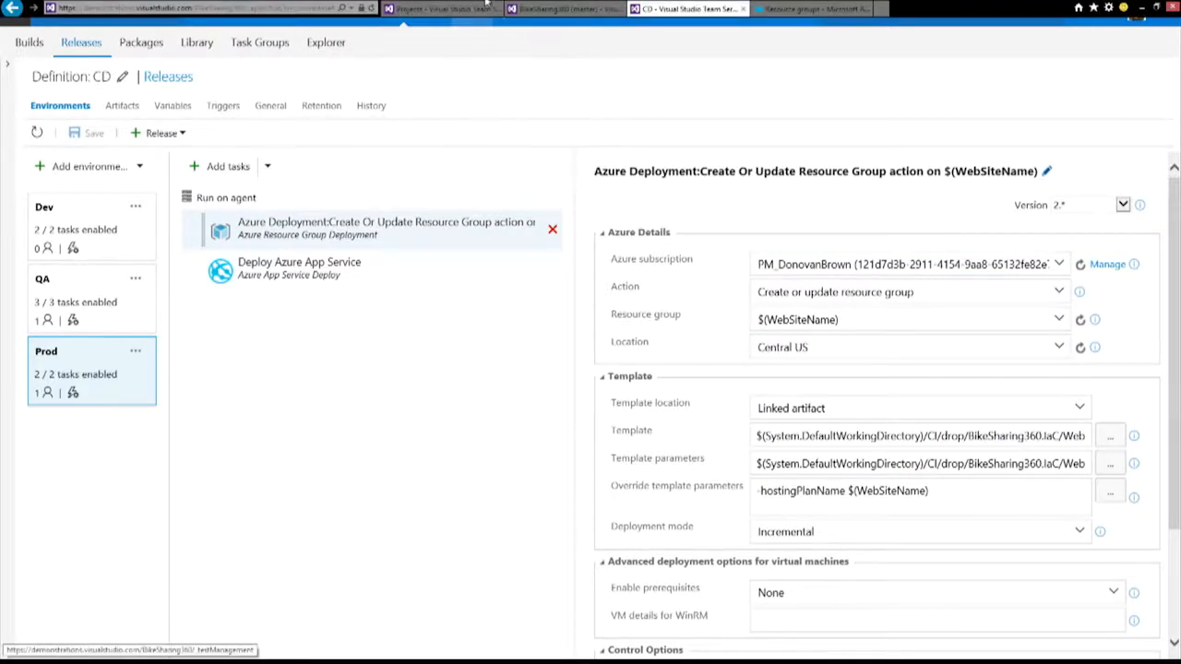
pyautogui.click(812, 8)
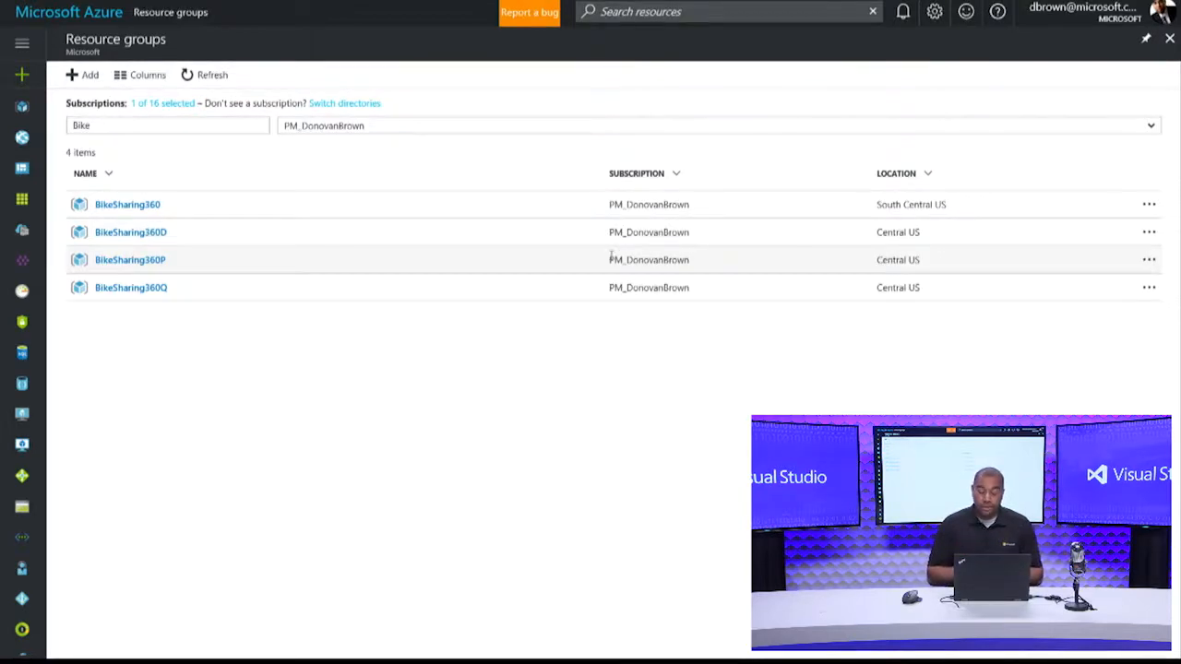
pyautogui.click(108, 207)
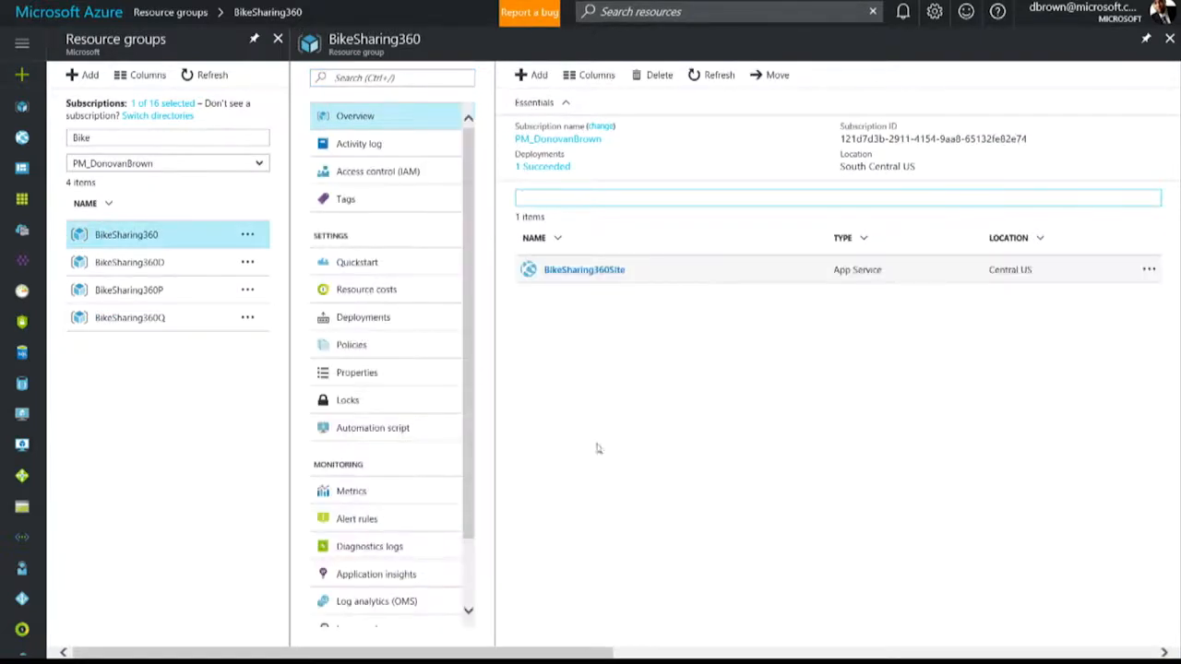
pyautogui.click(599, 278)
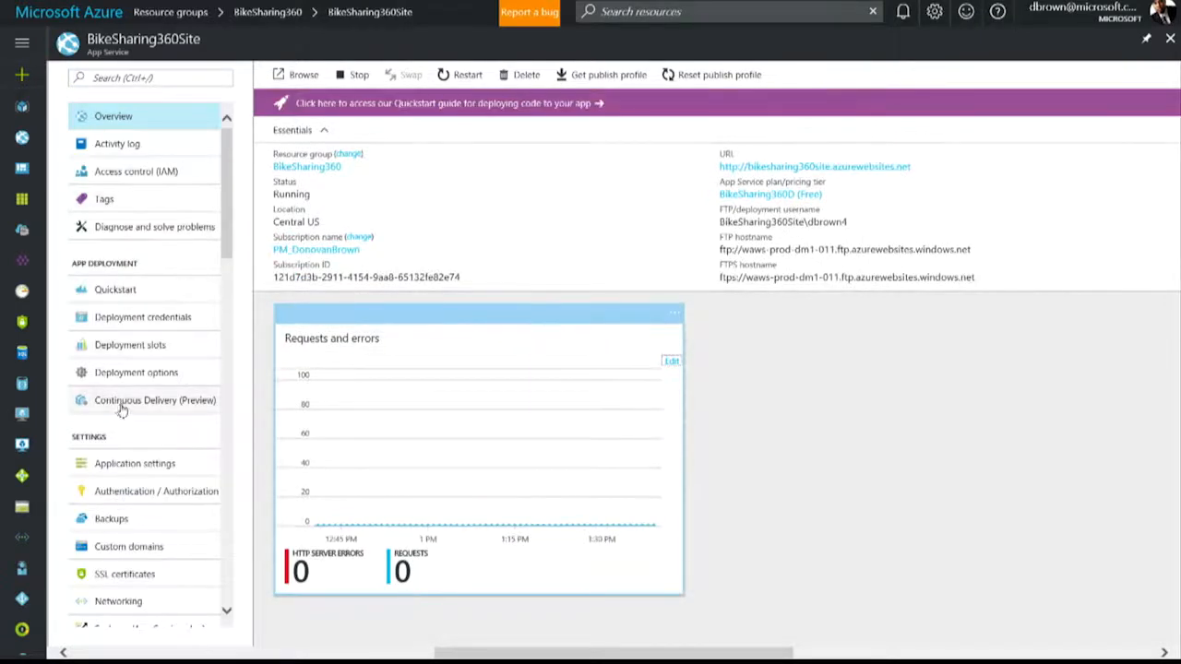
pyautogui.click(123, 408)
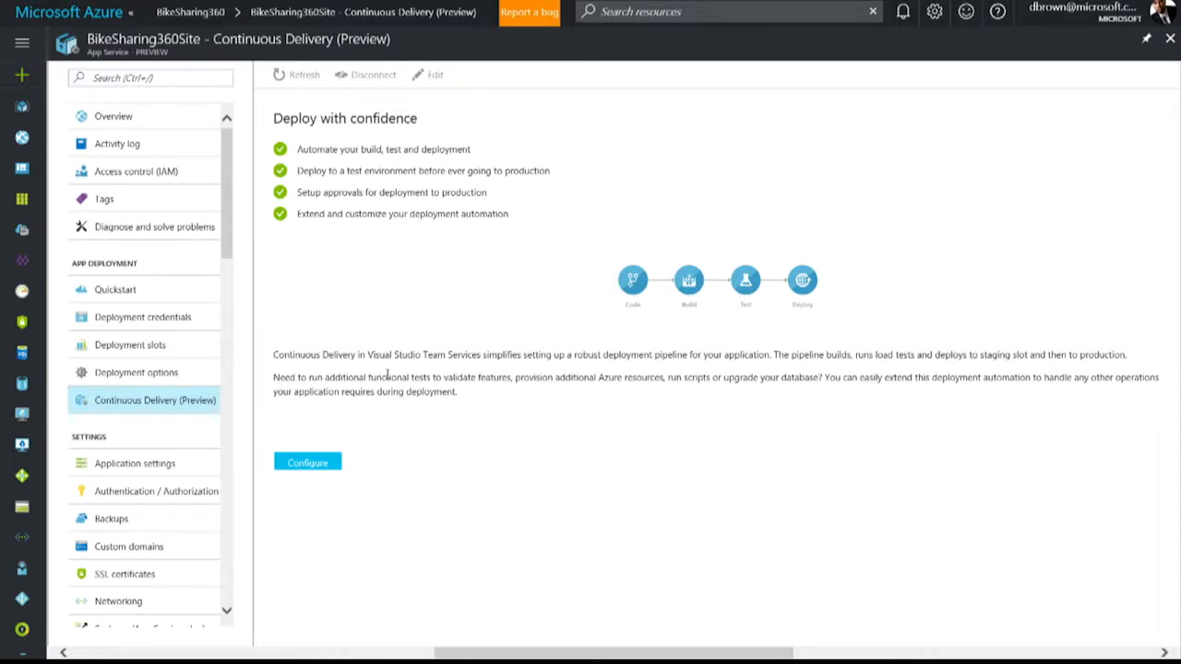
# Switch to Windows PowerShell, clear the console, and run "yo team" in D:\Demos.
pyautogui.hotkey('alt', 'Tab')
pyautogui.hotkey('alt', 'Tab')
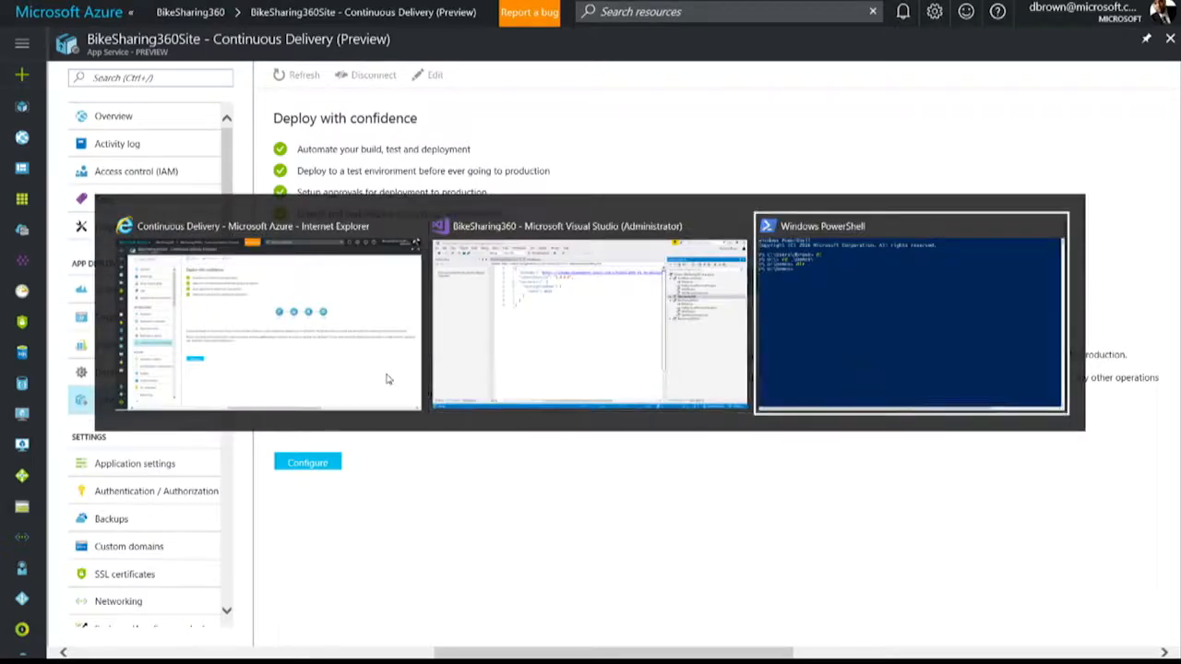
pyautogui.write('clear')
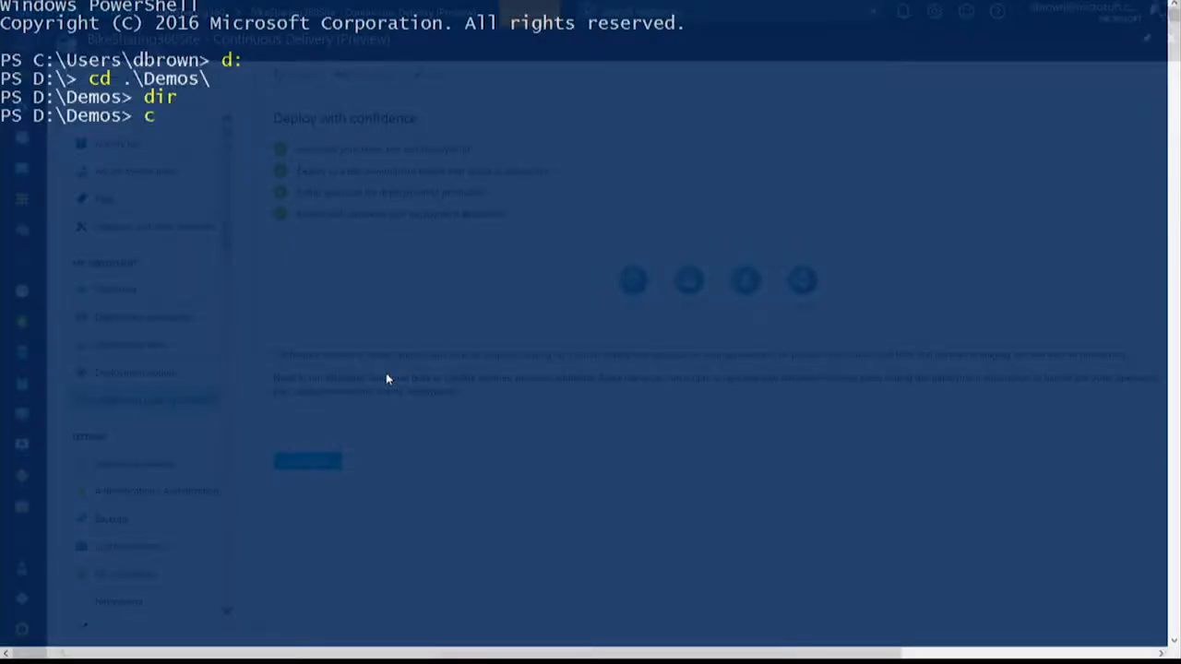
pyautogui.press('Return')
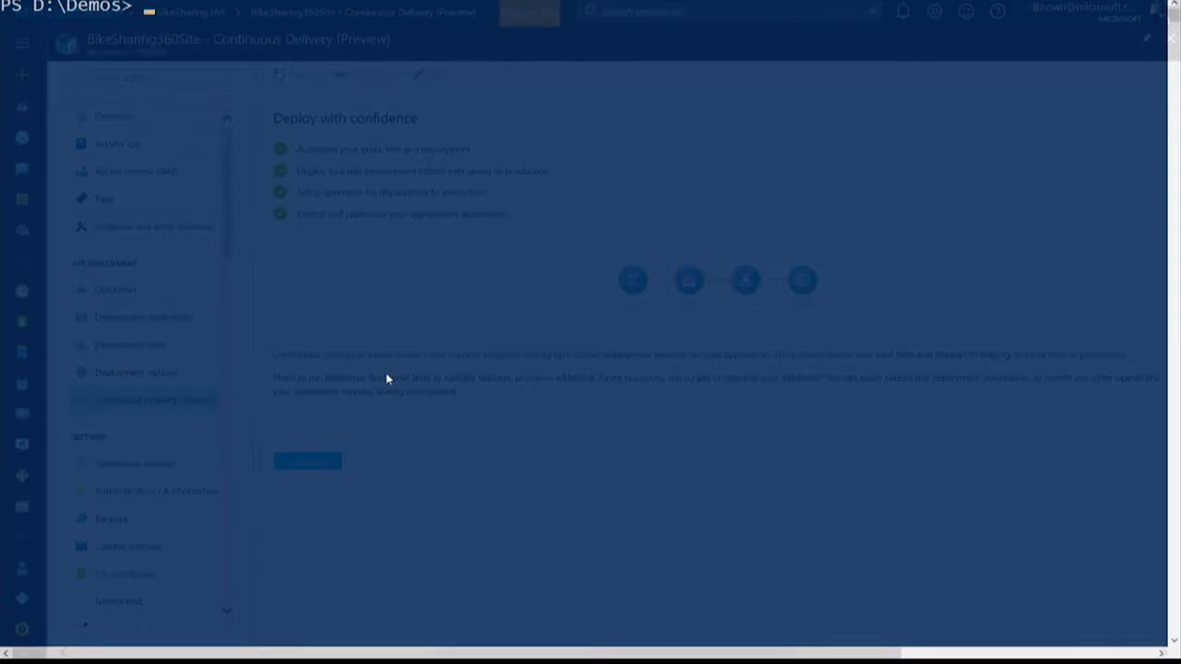
pyautogui.write('yo team')
pyautogui.press('Return')
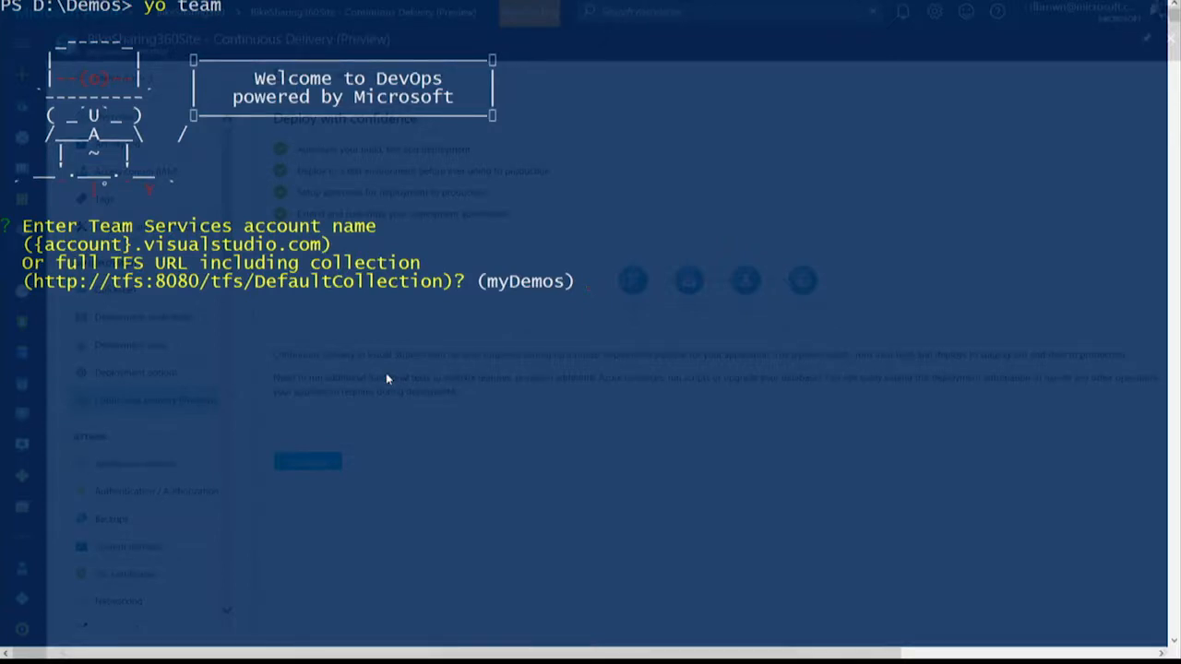
# Accept the suggested Team Services account, paste the VSTS personal access token, and choose the Default agent queue.
pyautogui.press('Return')
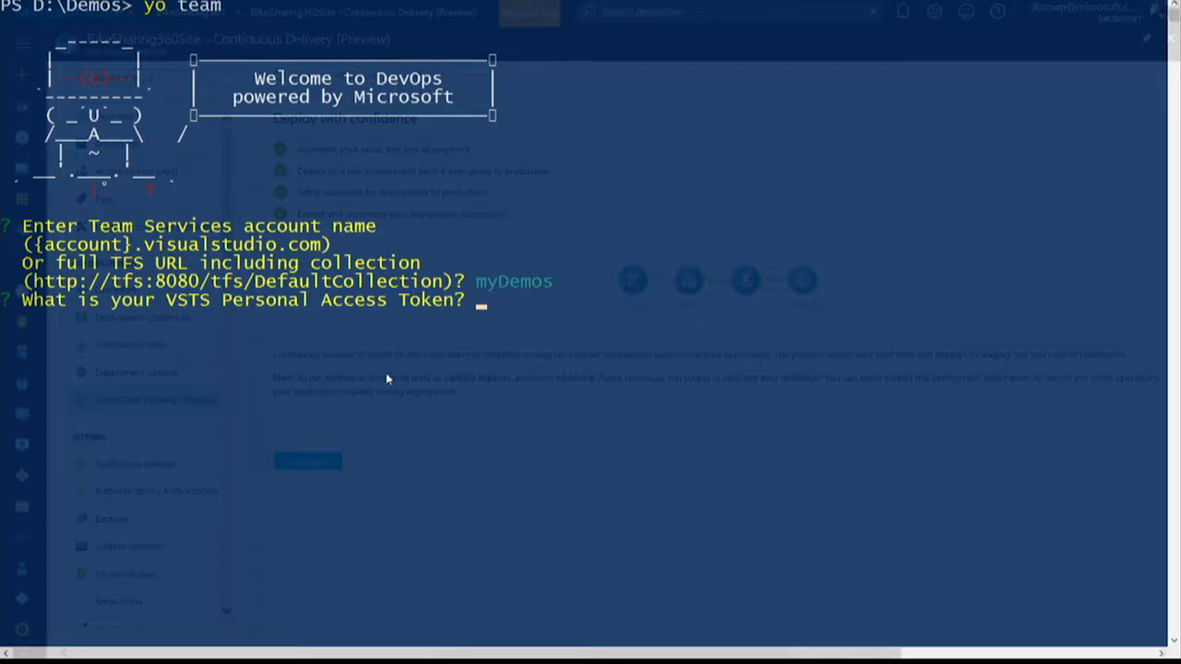
pyautogui.hotkey('ctrl', 'v')
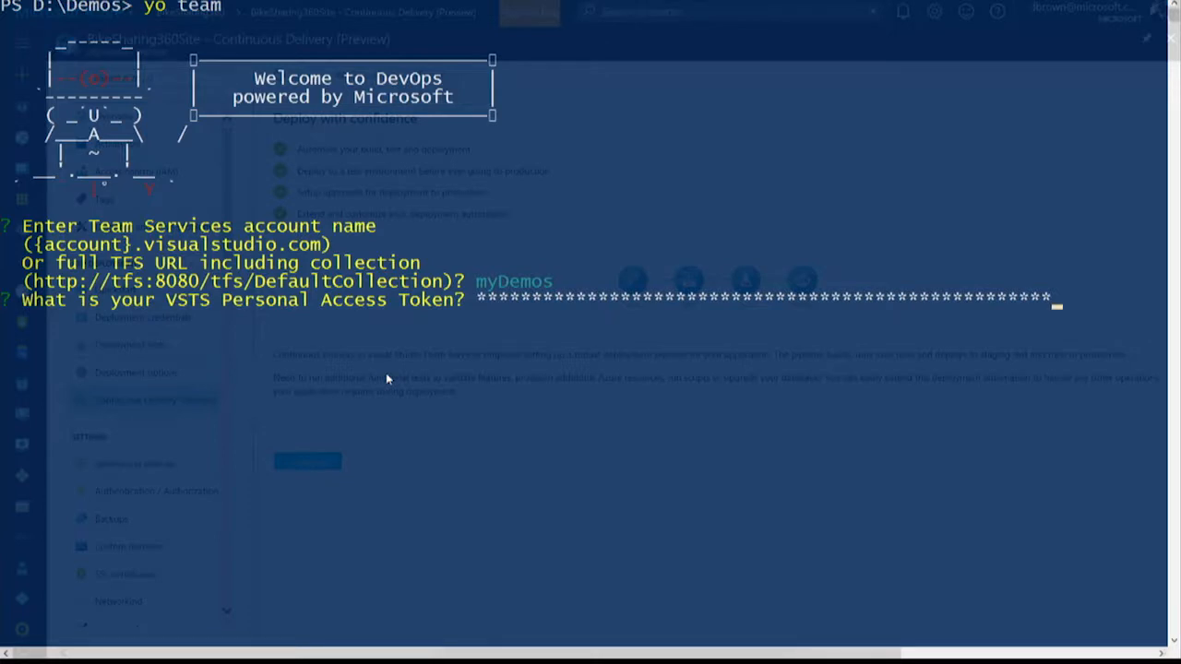
pyautogui.press('Return')
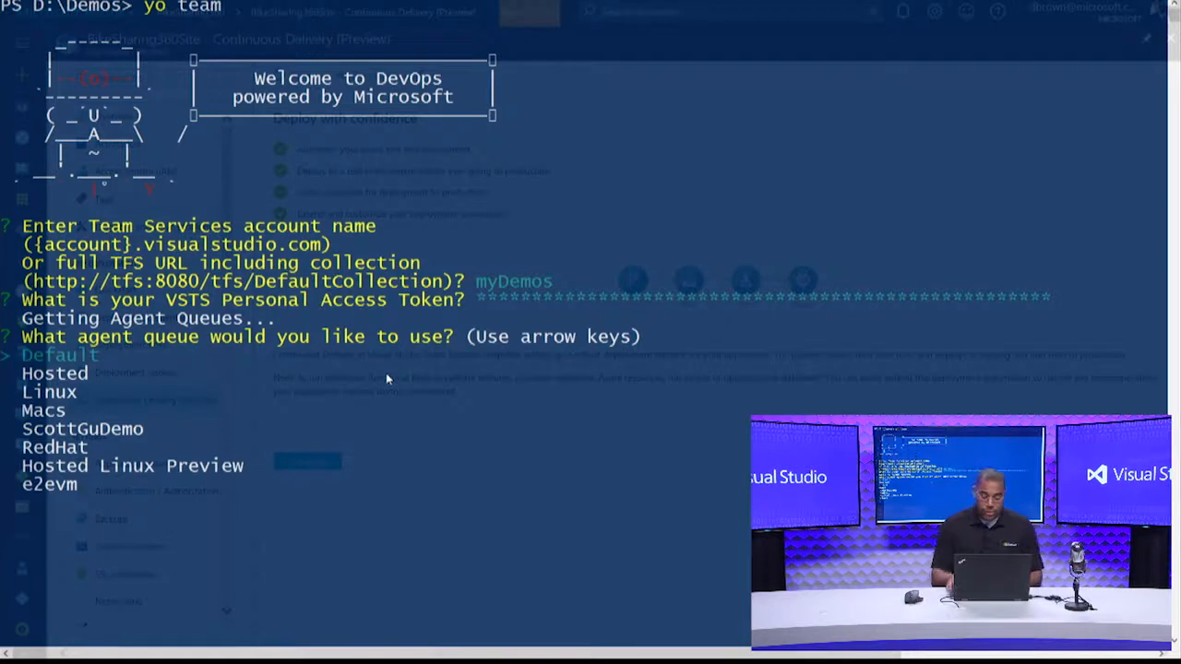
pyautogui.press('Return')
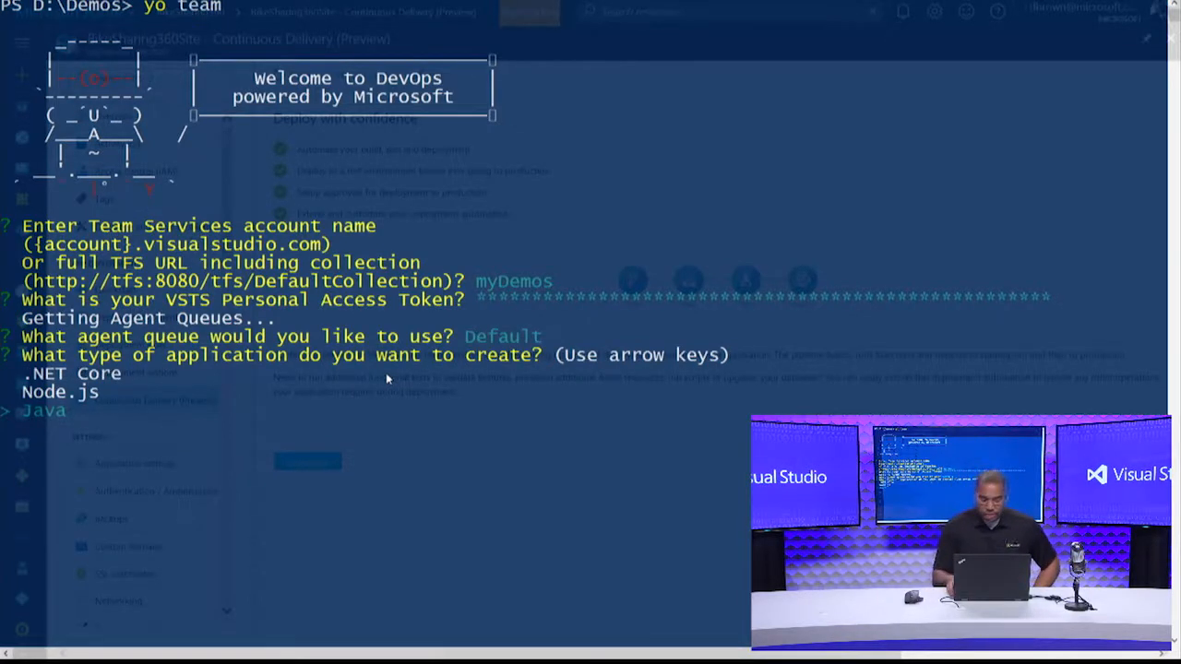
# Choose a Node.js application, name it nodeDemo, and set its deployment target to Azure App Service.
pyautogui.press('Up')
pyautogui.press('Return')
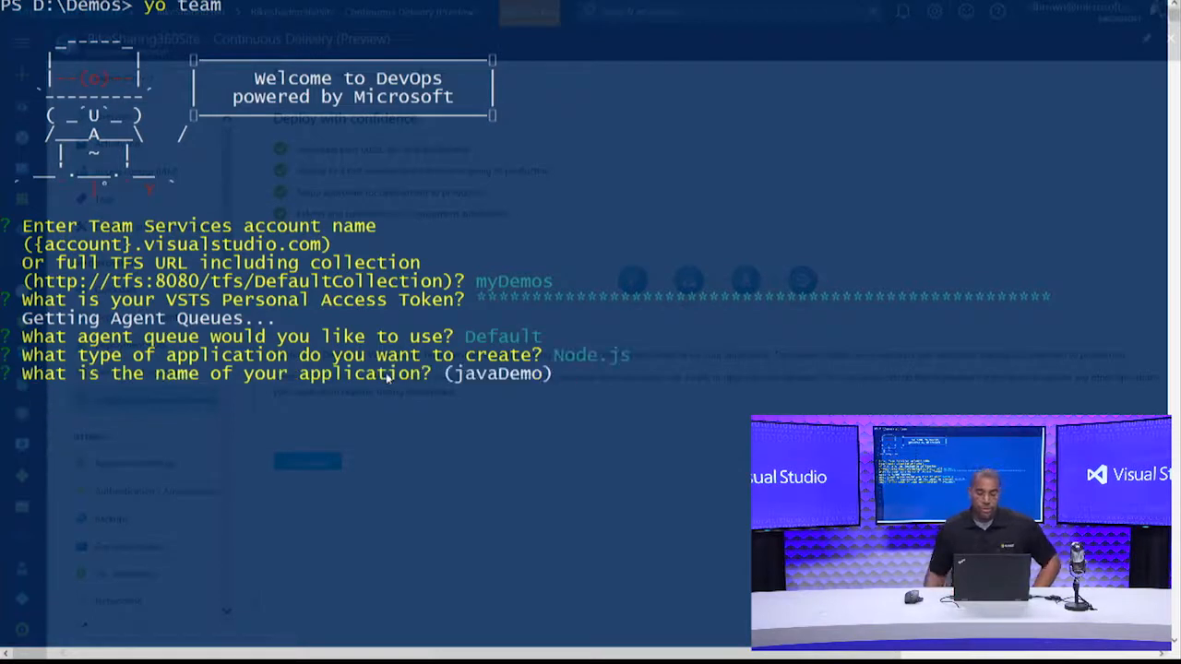
pyautogui.write('nodeDemo')
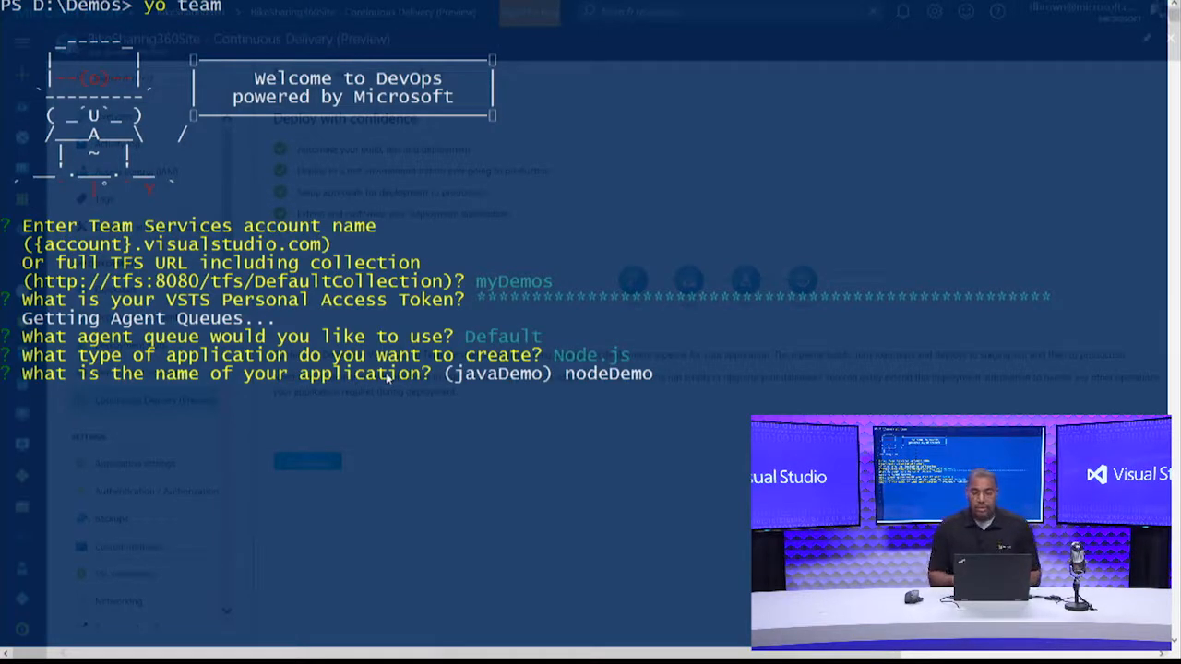
pyautogui.press('Return')
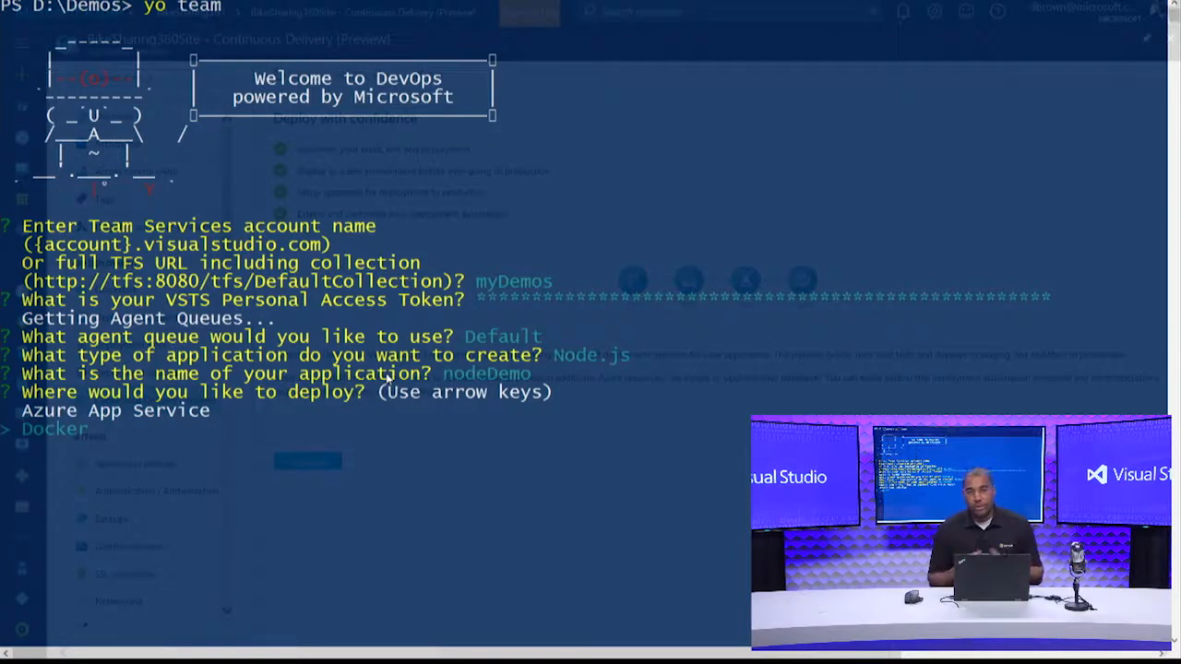
pyautogui.press('Up')
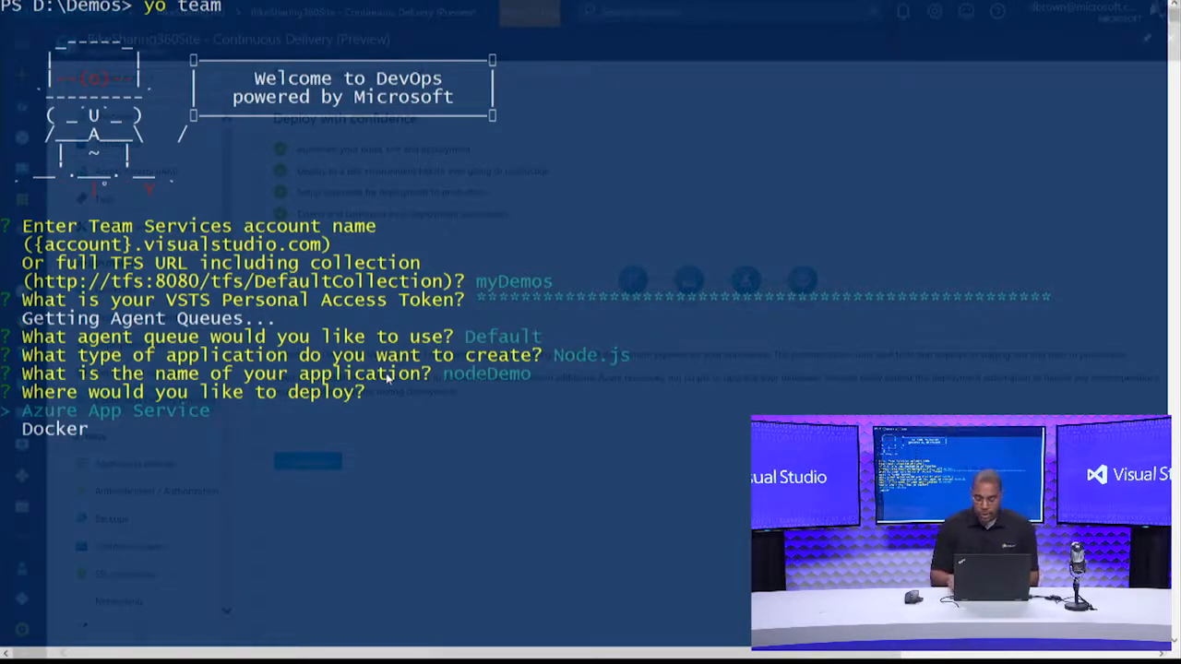
pyautogui.press('Return')
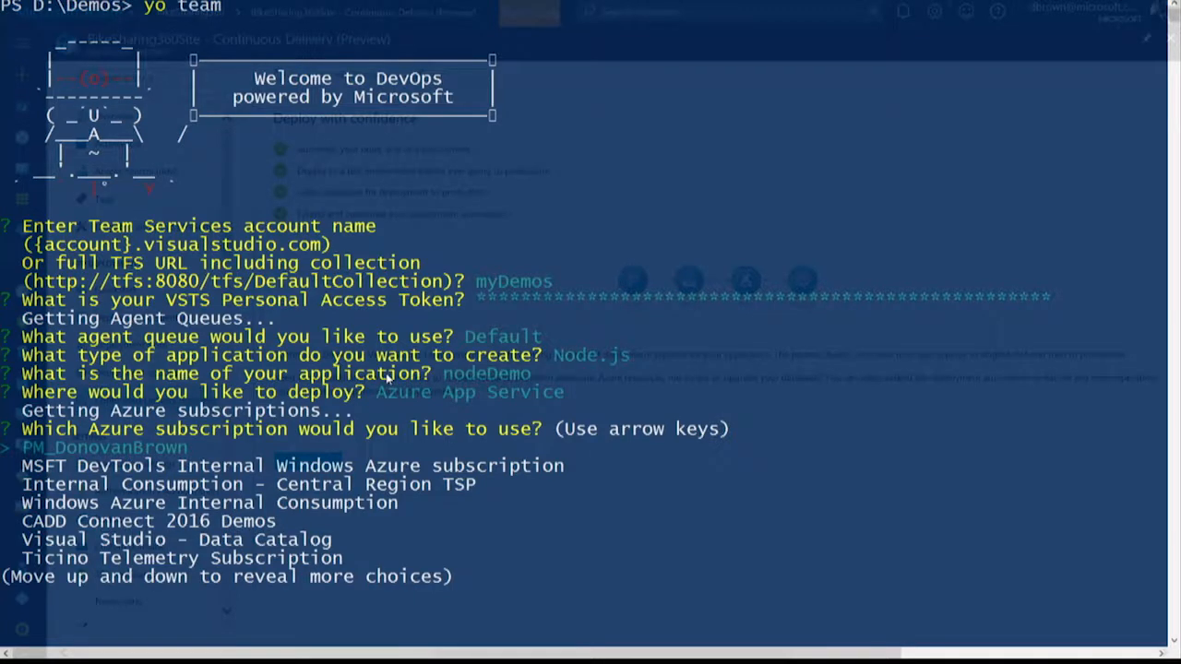
# Accept the first listed Azure subscription, decline installing dependencies, and overwrite package.json and all other conflicting files.
pyautogui.press('Return')
pyautogui.press('Down')
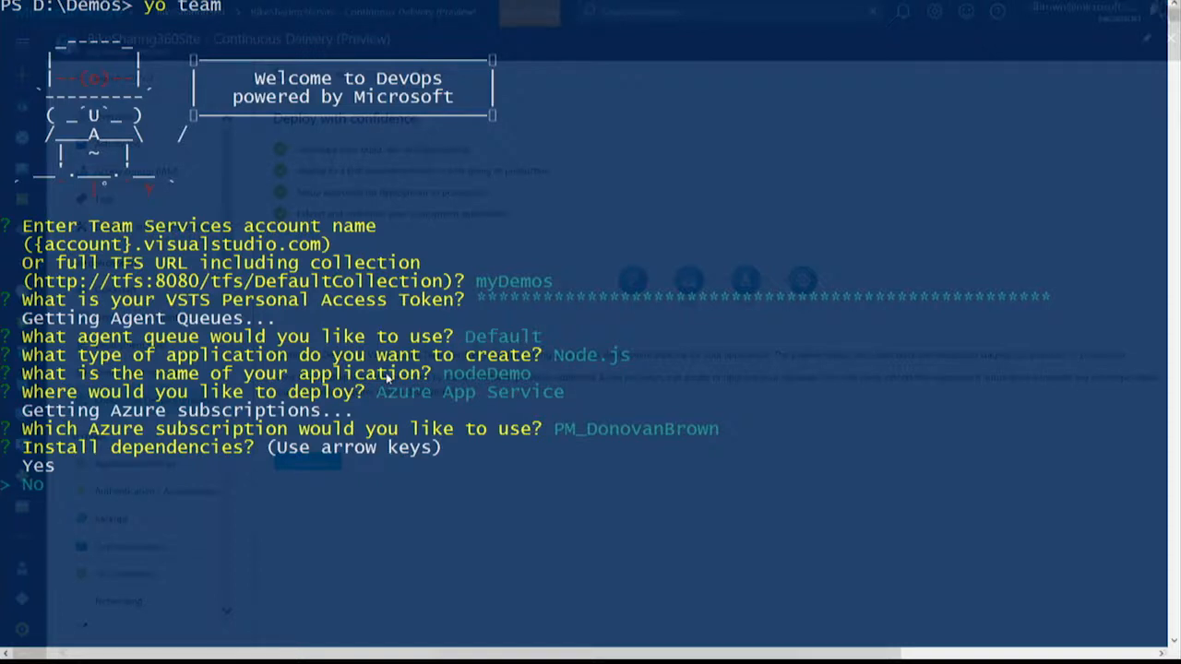
pyautogui.press('Return')
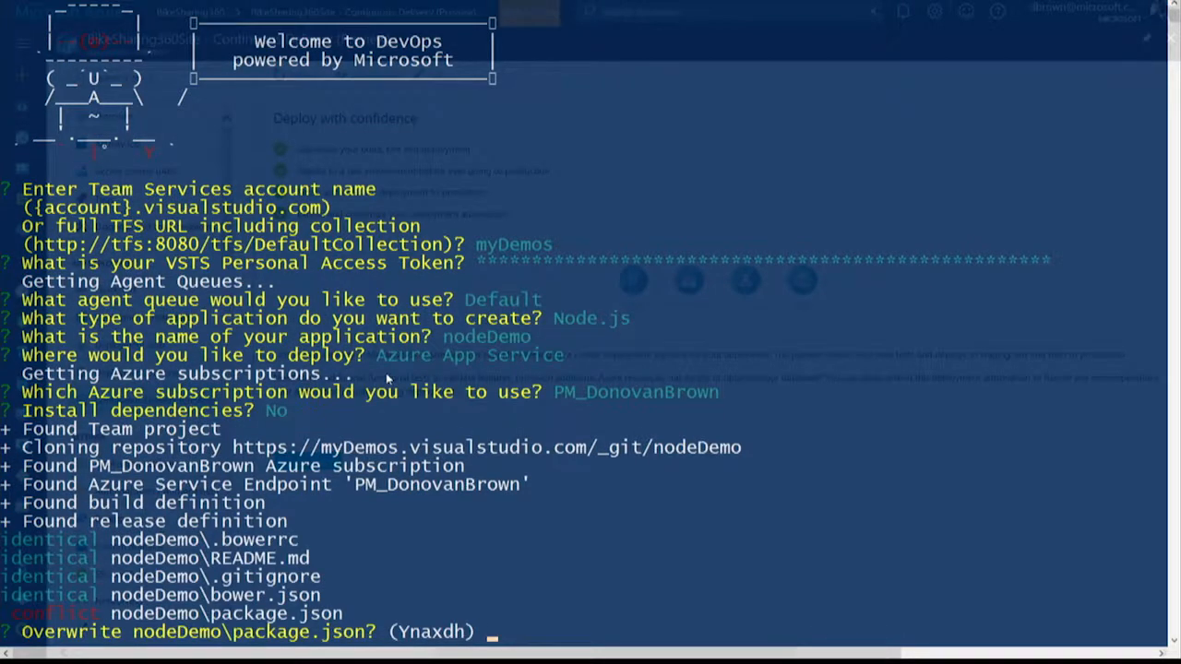
pyautogui.write('a')
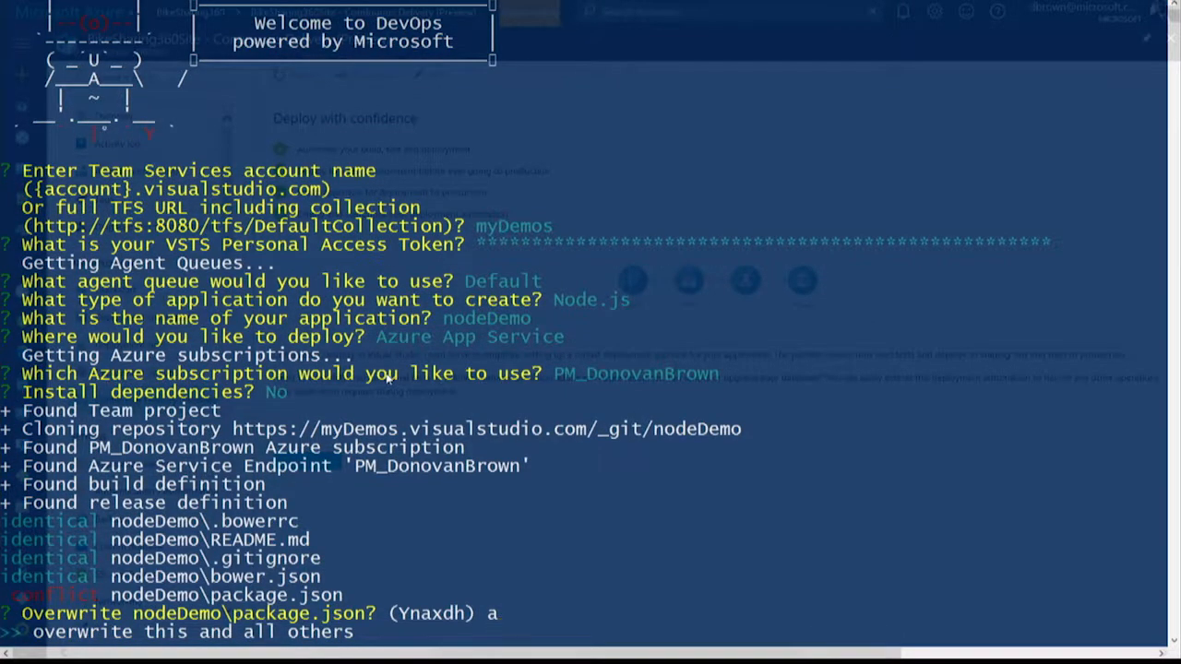
pyautogui.press('Return')
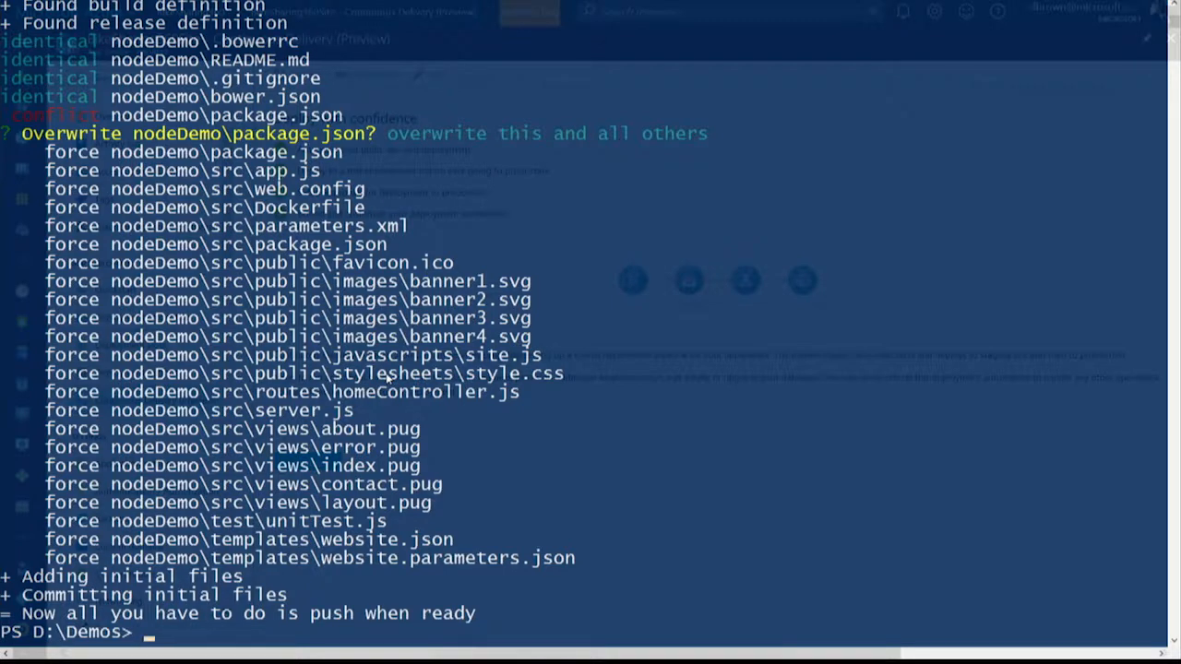
# Run "yo team:pipeline" in D:\Demos.
pyautogui.write('yo team:pipeline')
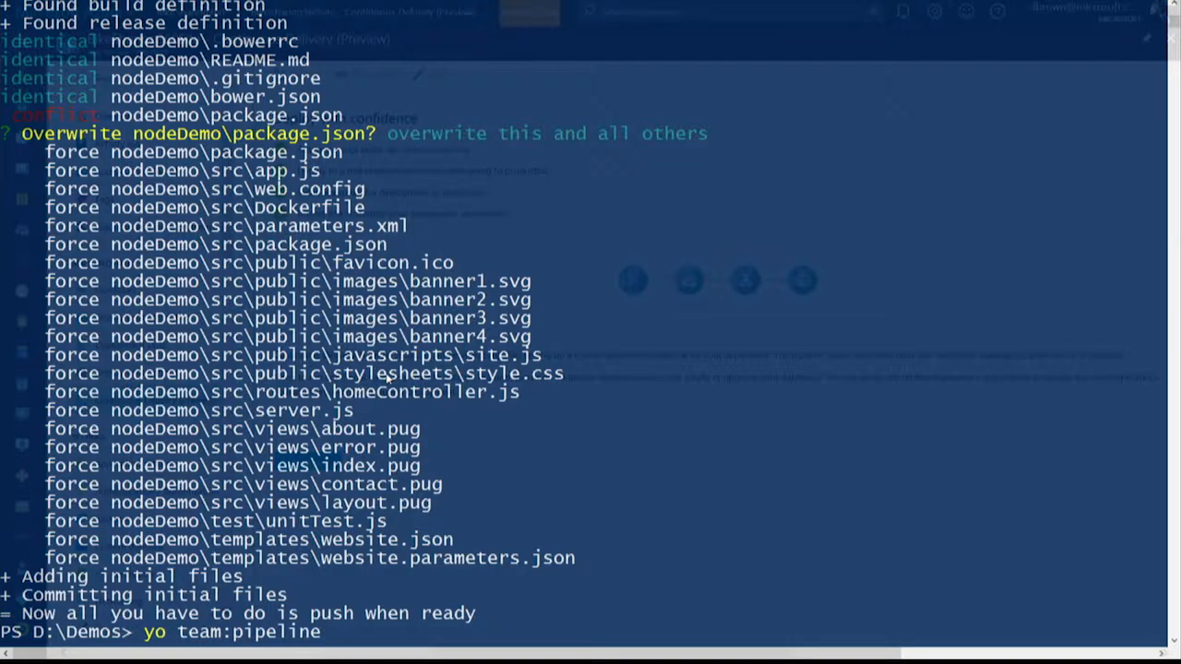
pyautogui.press('Return')
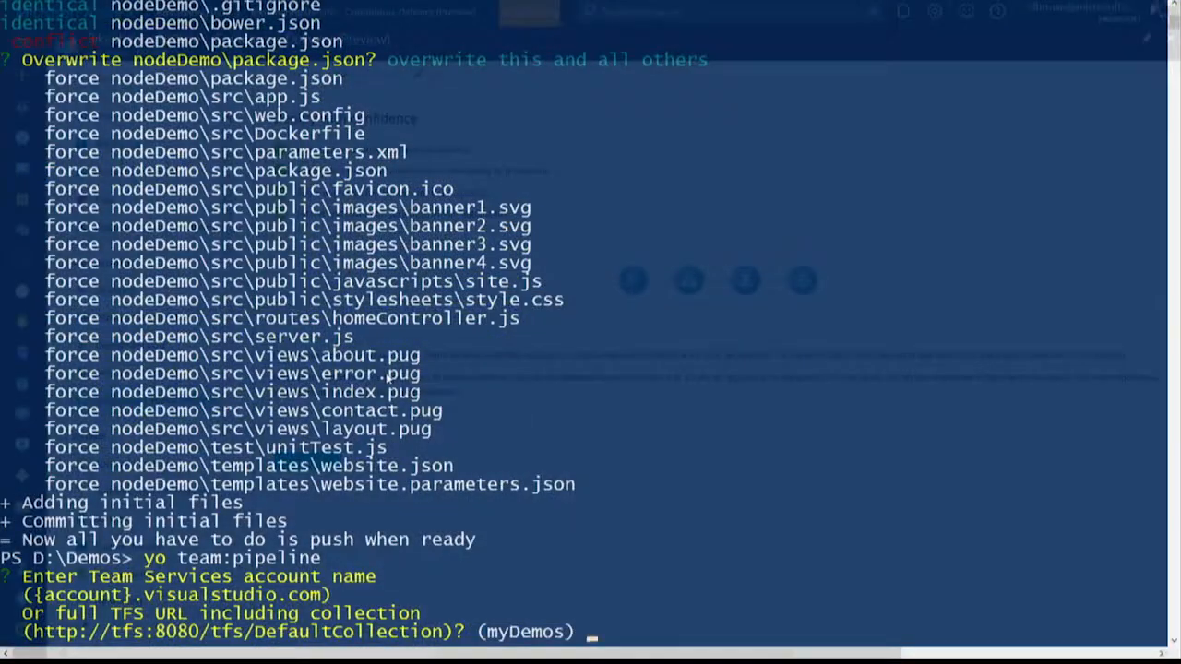
# Accept the suggested Team Services account, paste the VSTS personal access token, and keep the Default agent queue and Node.js application type.
pyautogui.press('Return')
pyautogui.hotkey('ctrl', 'v')
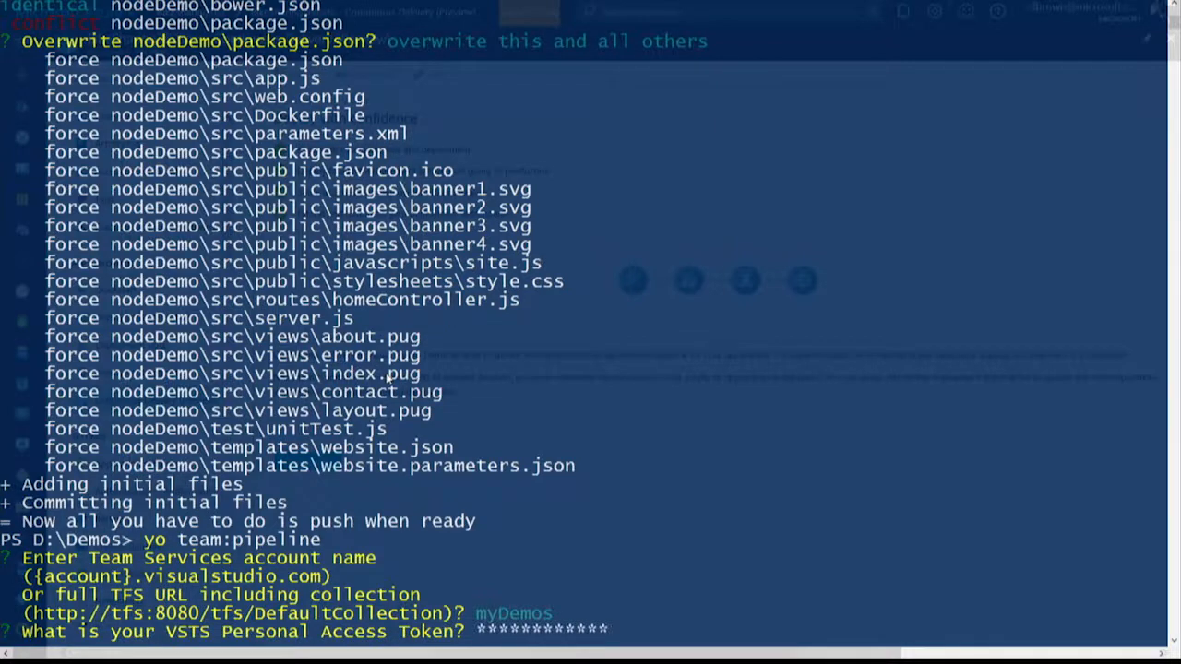
pyautogui.press('Return')
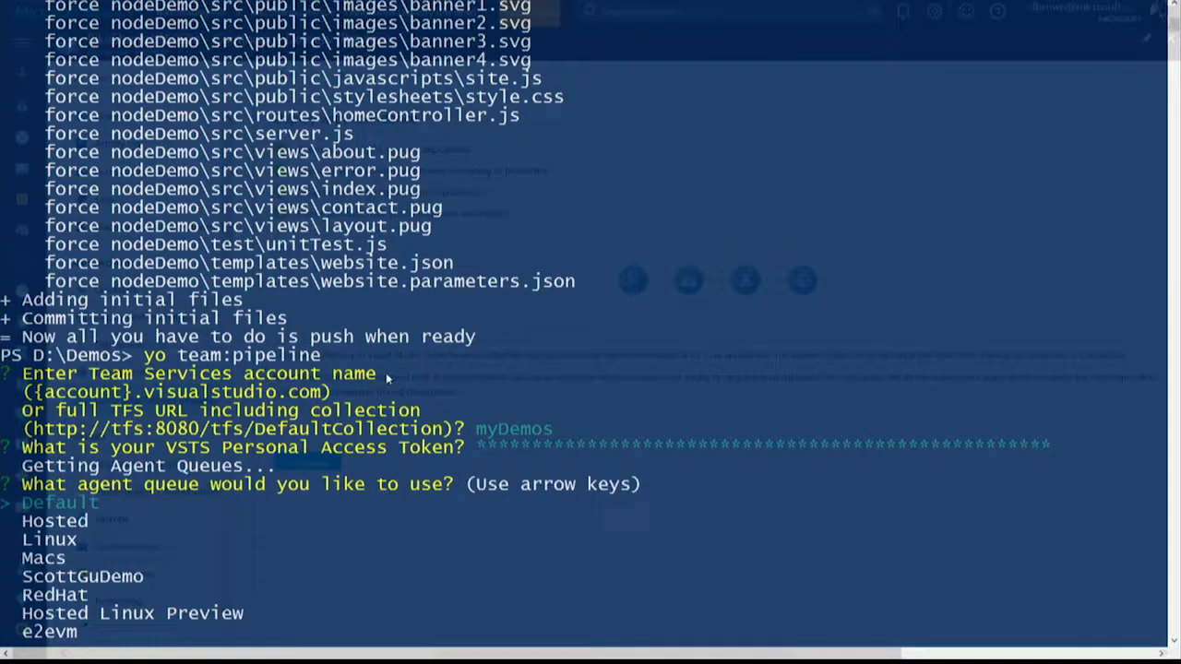
pyautogui.press('Return')
# Keep the application name nodeDemo, deploy to Docker, and accept the suggested Docker host URL, certificate path and registry URL.
pyautogui.press('Return')
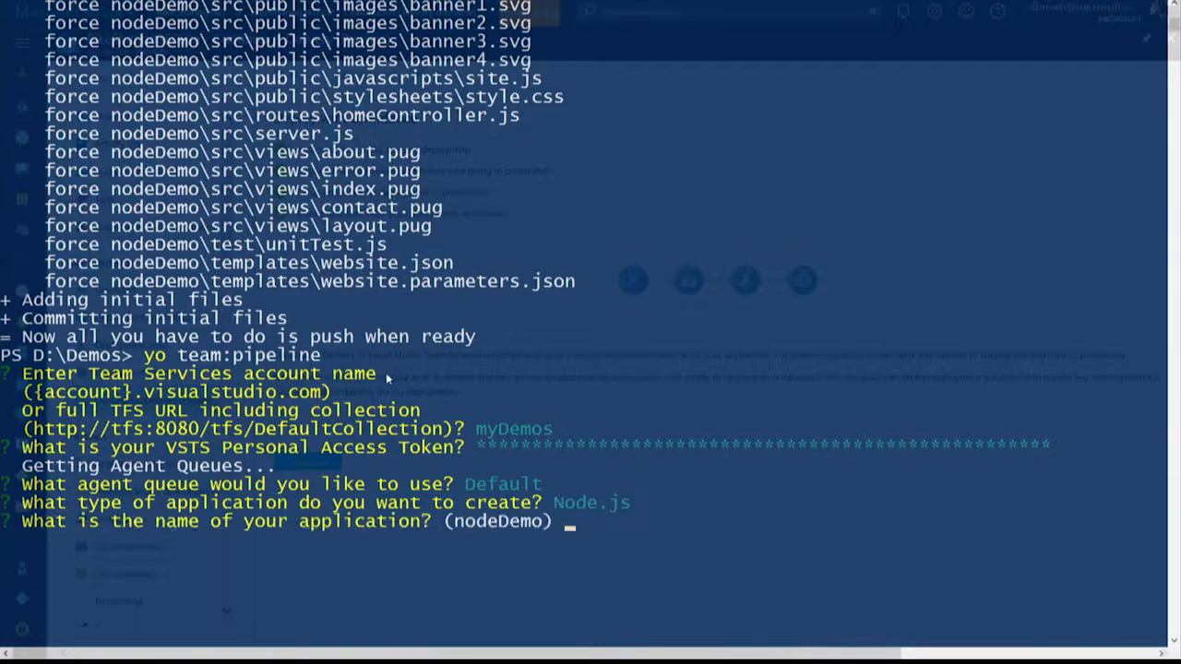
pyautogui.press('Return')
pyautogui.press('Down')
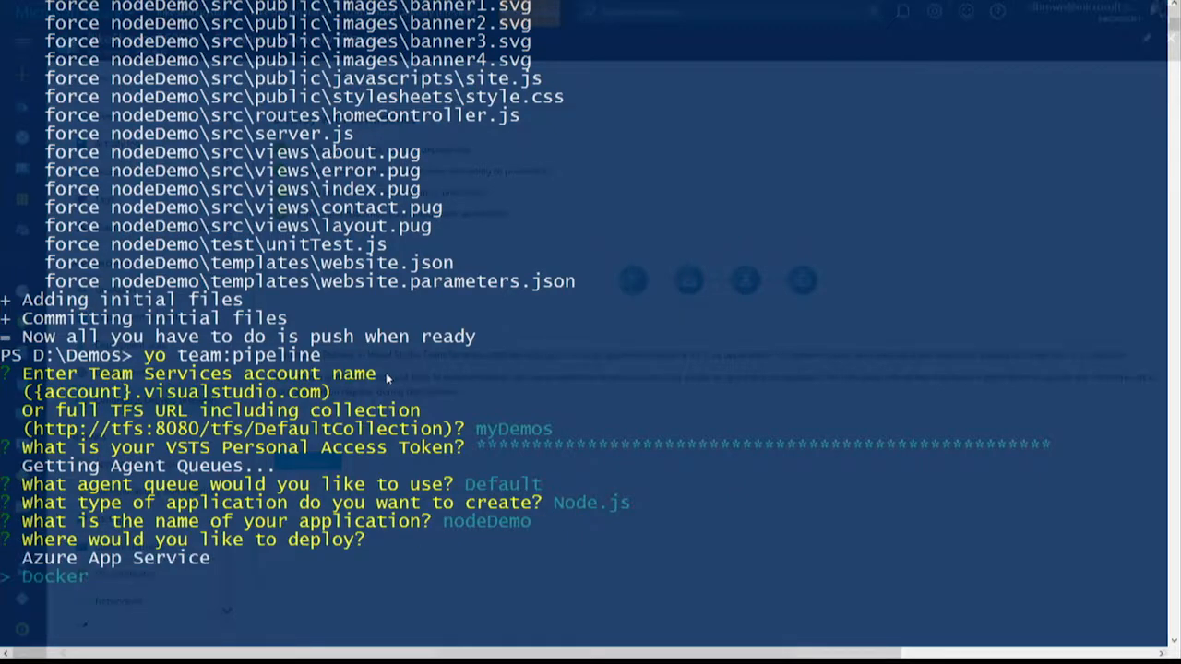
pyautogui.press('Return')
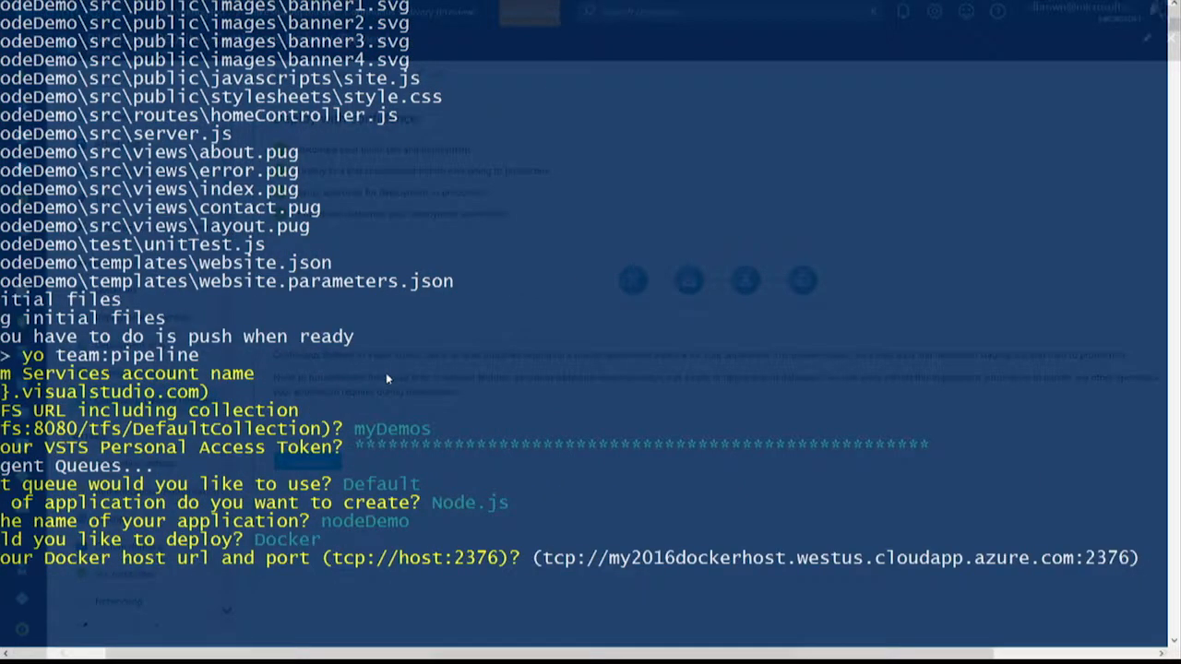
pyautogui.press('Return')
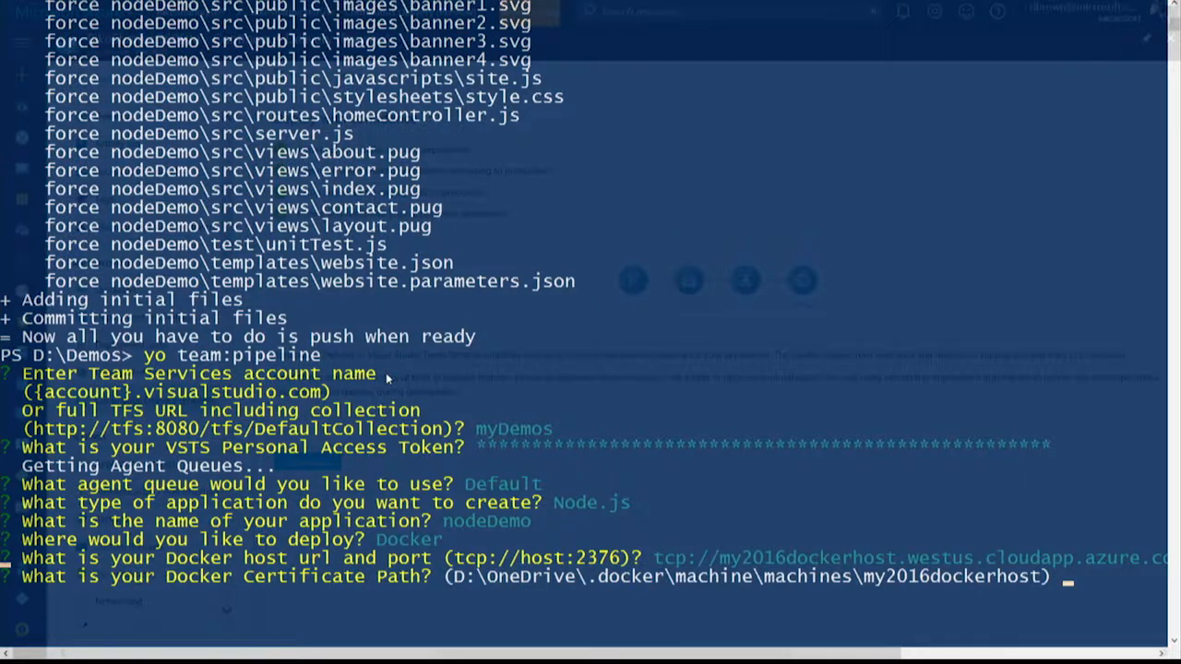
pyautogui.press('Return')
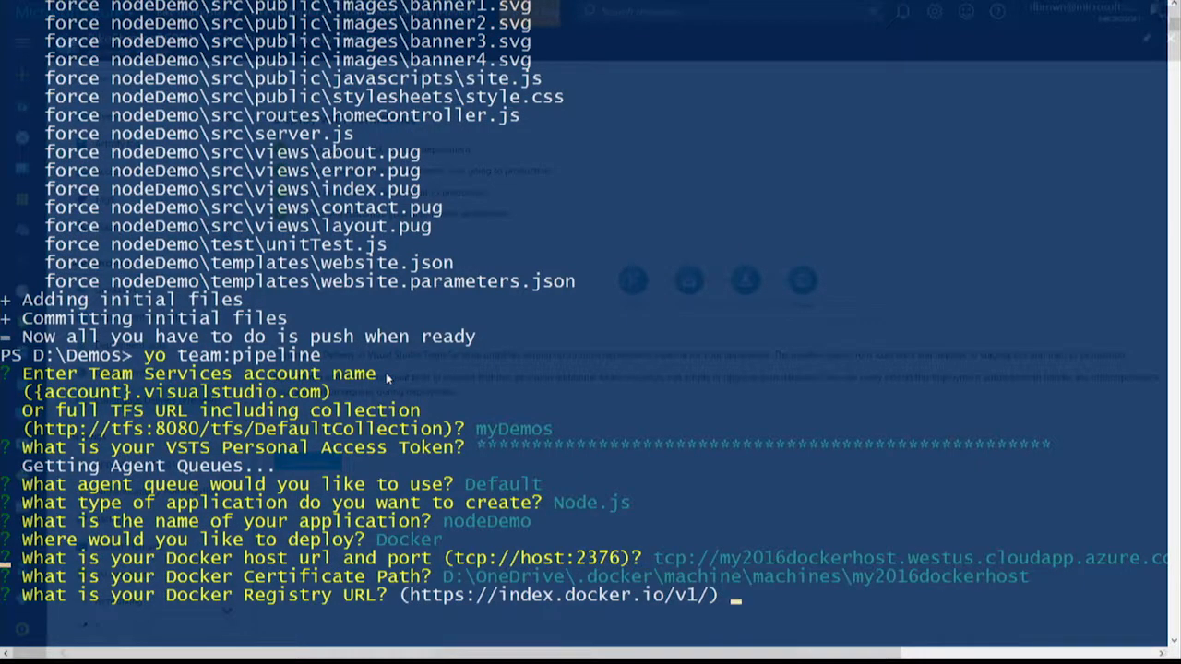
pyautogui.press('Return')
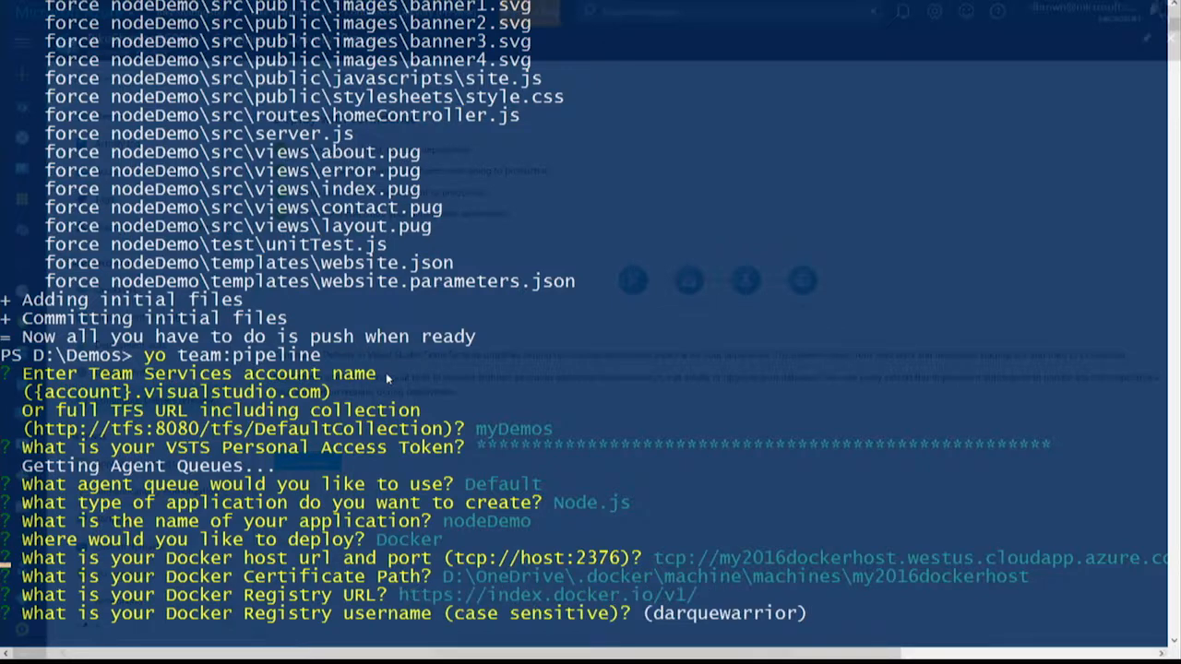
# Accept the suggested Docker Registry username, enter the registry password, and accept the 3000:3000 port mapping.
pyautogui.press('Return')
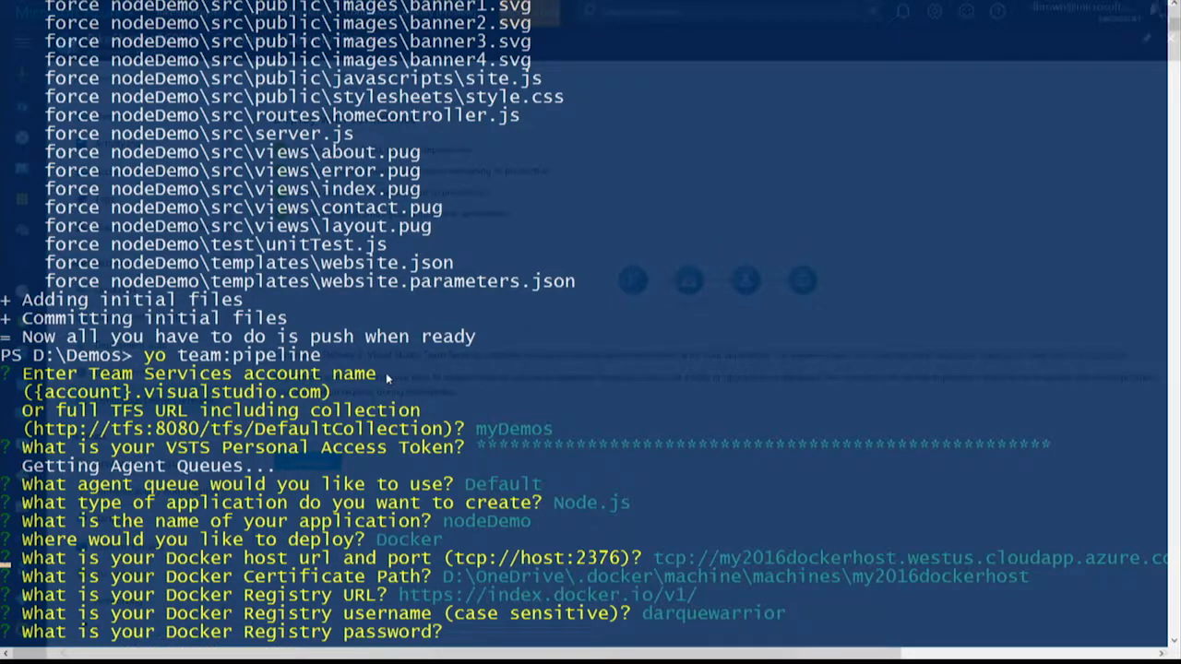
pyautogui.write('****************')
pyautogui.press('Return')
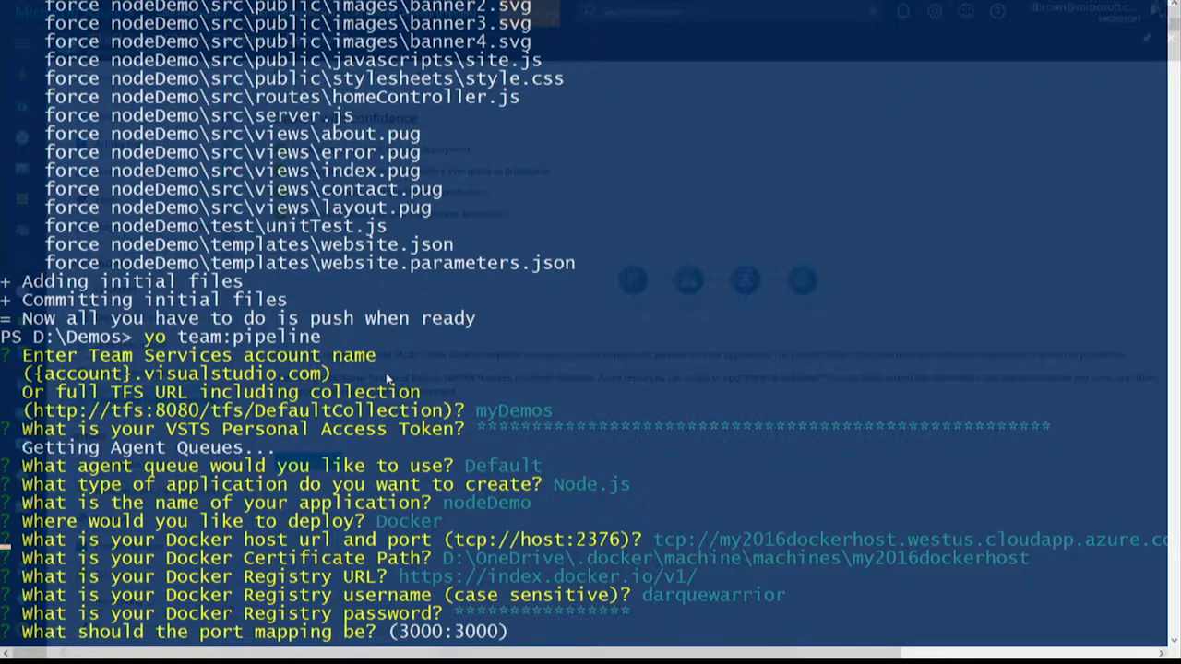
pyautogui.press('Return')
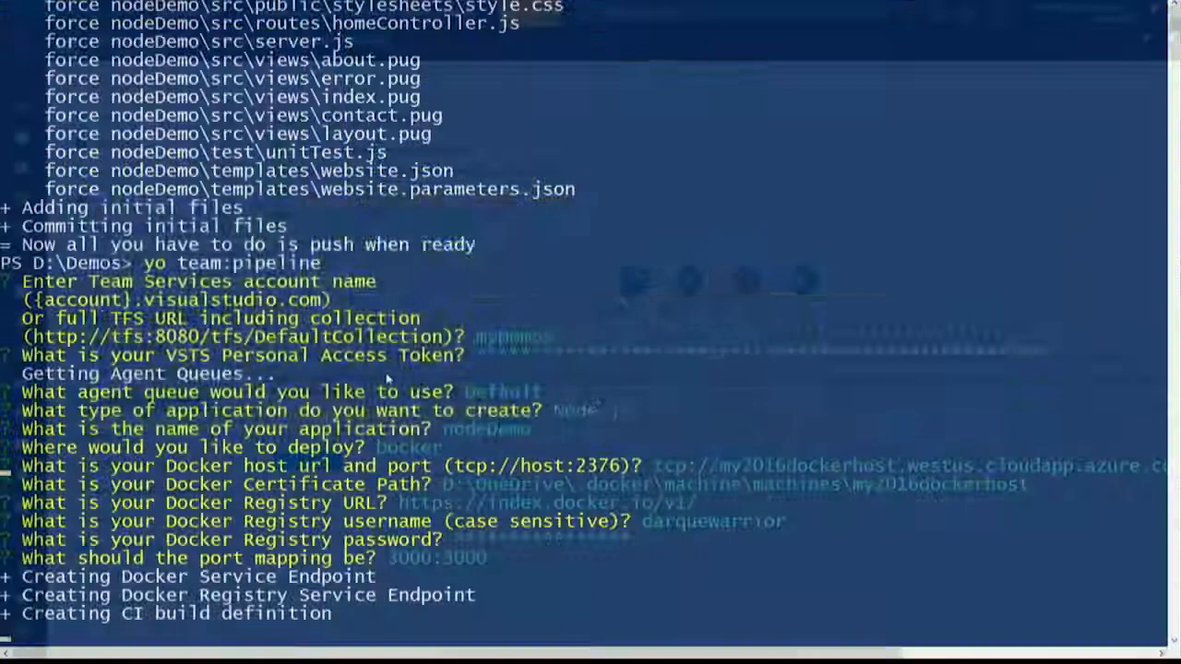
# Switch to the browser, open mydemos.visualstudio.com in a new tab, and open the nodeDemo project.
pyautogui.hotkey('alt', 'Tab')
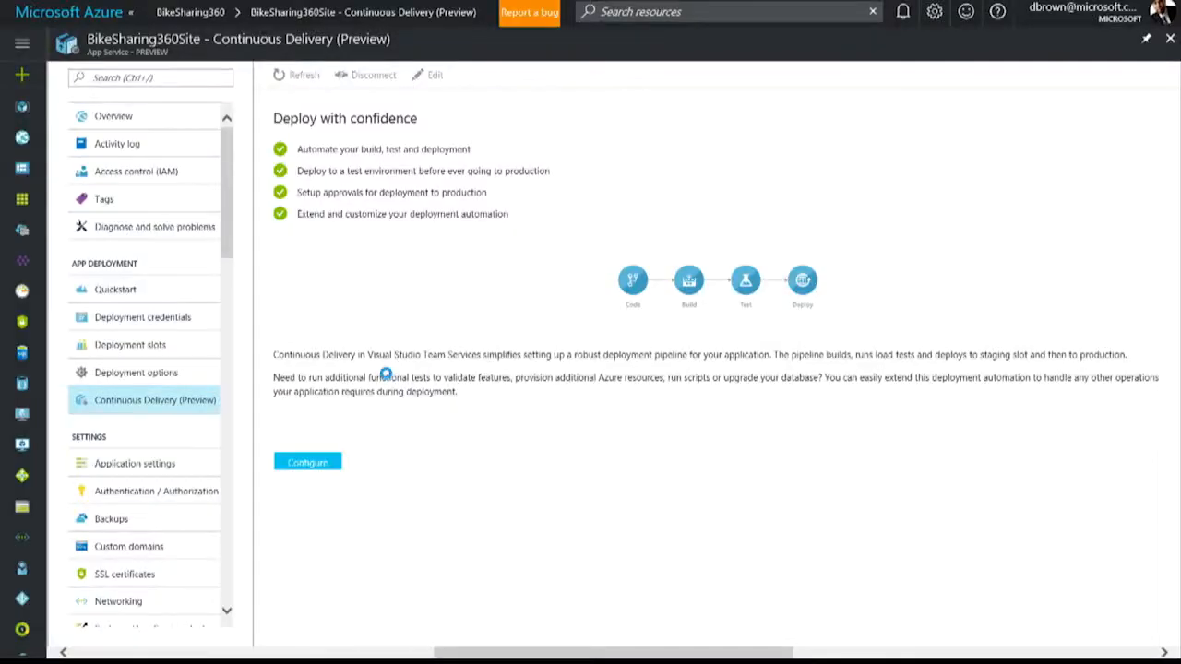
pyautogui.moveTo(594, 4)
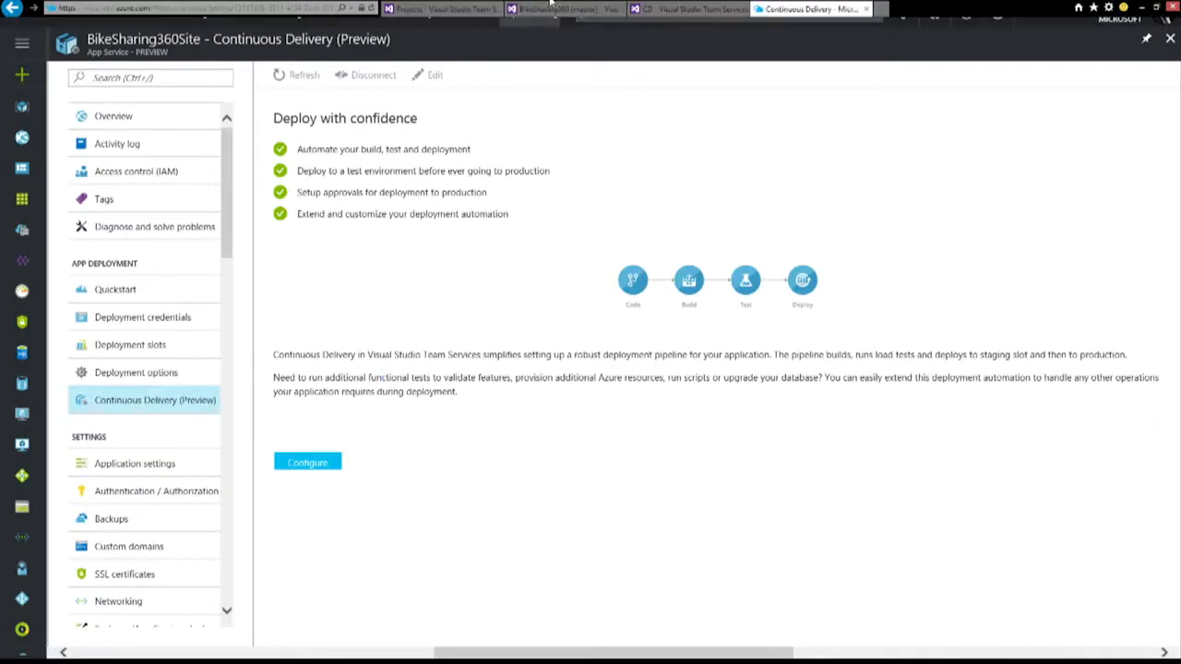
pyautogui.click(880, 9)
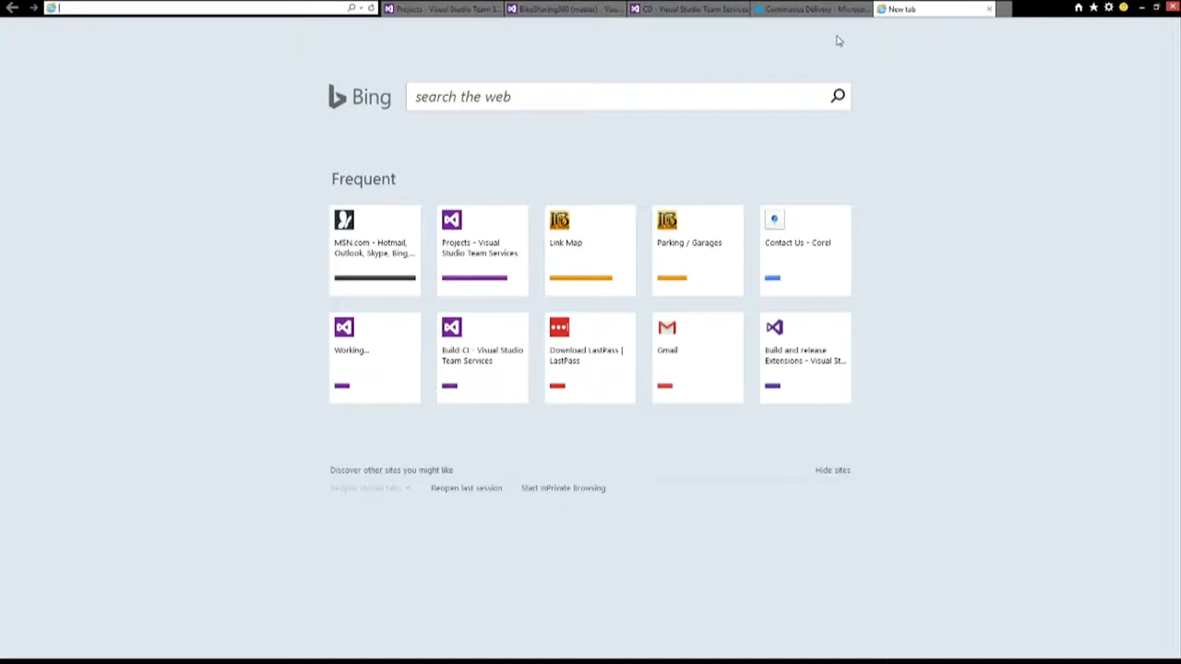
pyautogui.write('my')
pyautogui.press('Return')
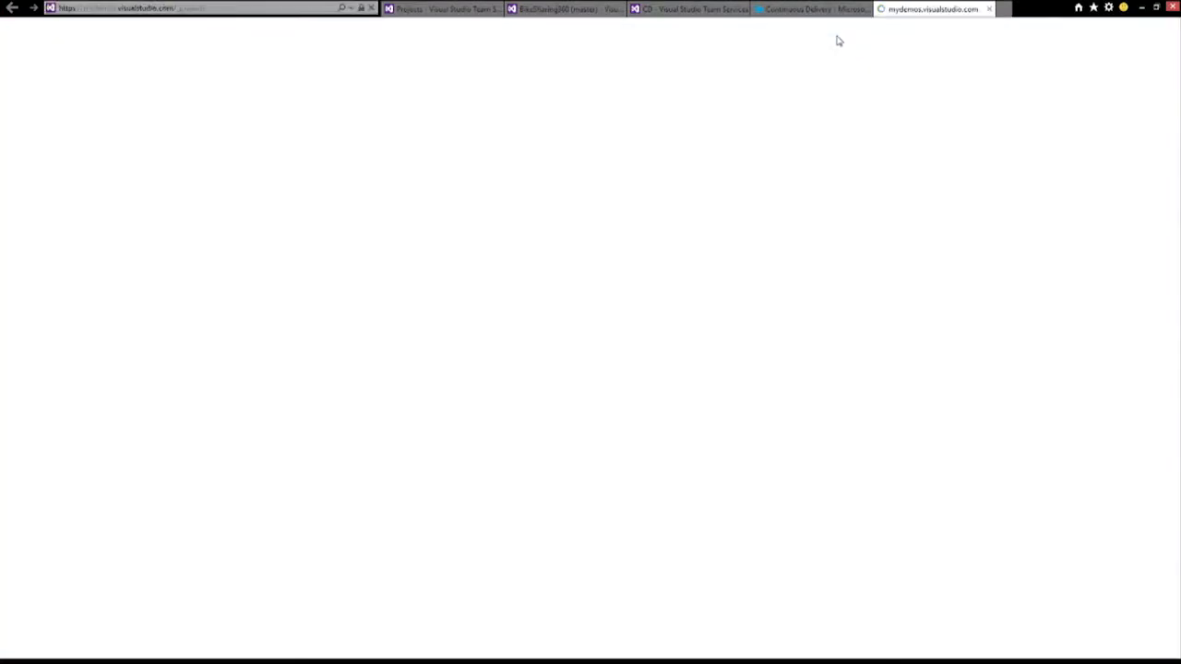
pyautogui.click(262, 264)
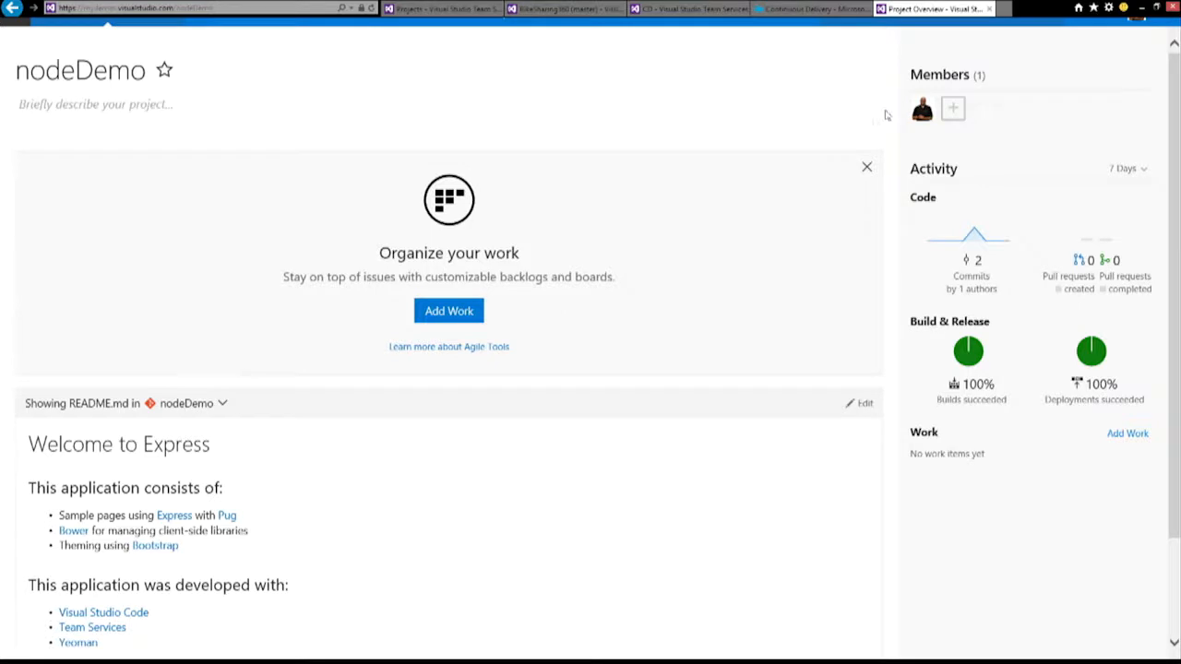
# Leave full-screen view and open the nodeDemo-CI build definition of the nodeDemo project for editing.
pyautogui.press('F11')
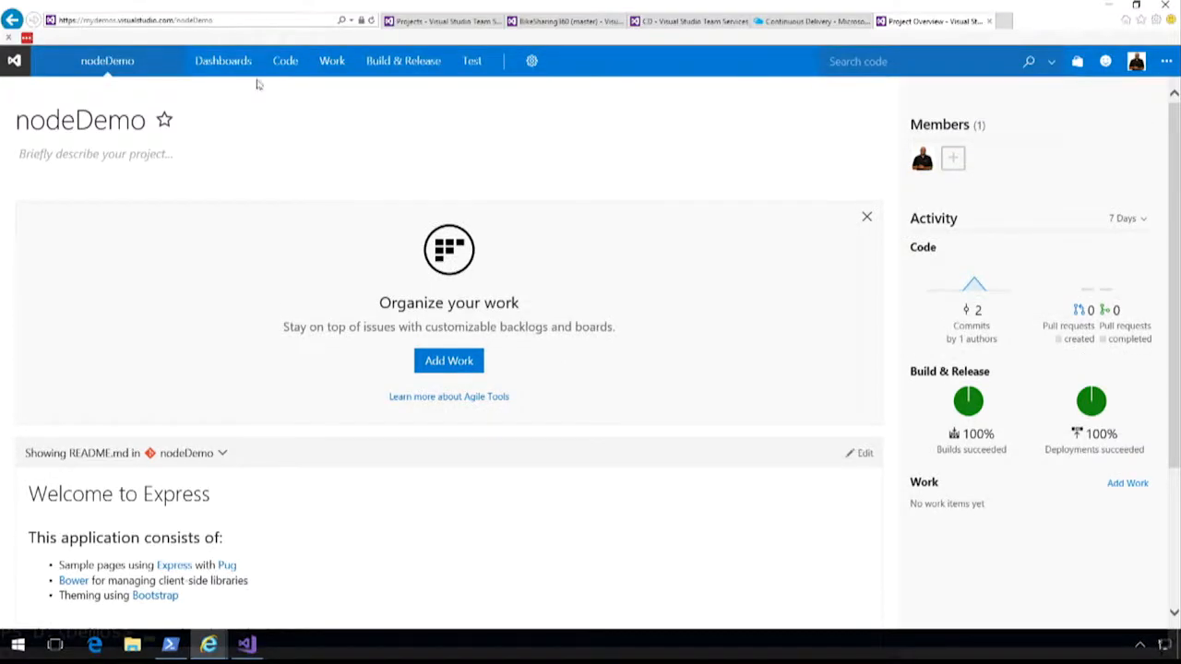
pyautogui.moveTo(373, 67)
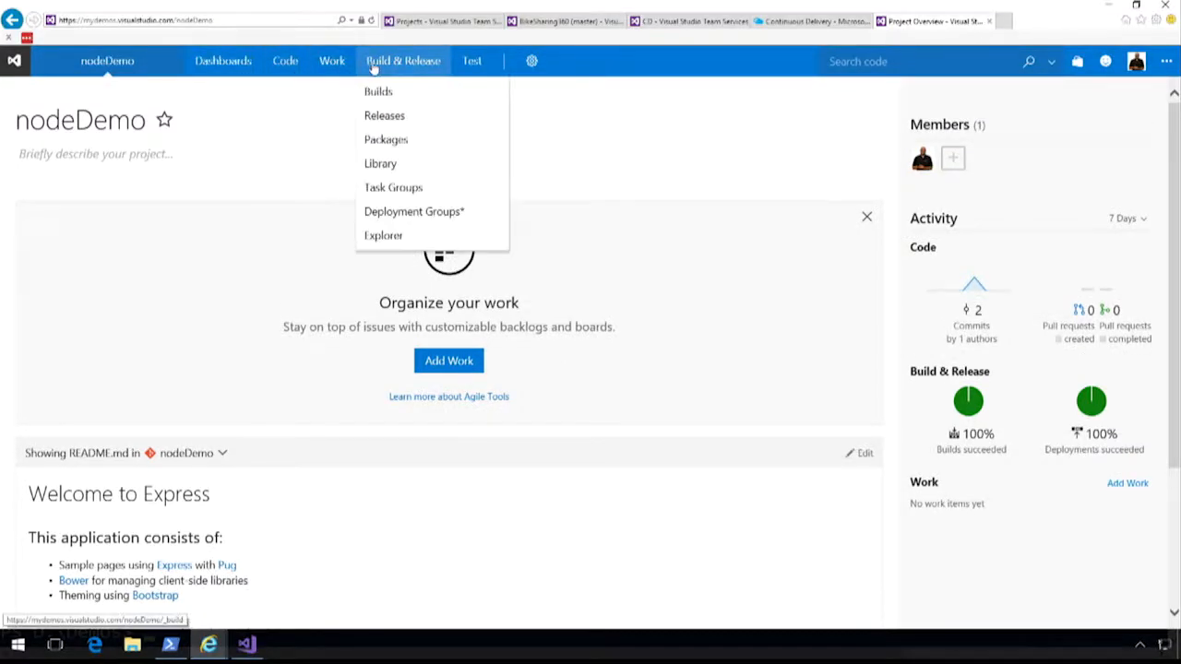
pyautogui.click(378, 92)
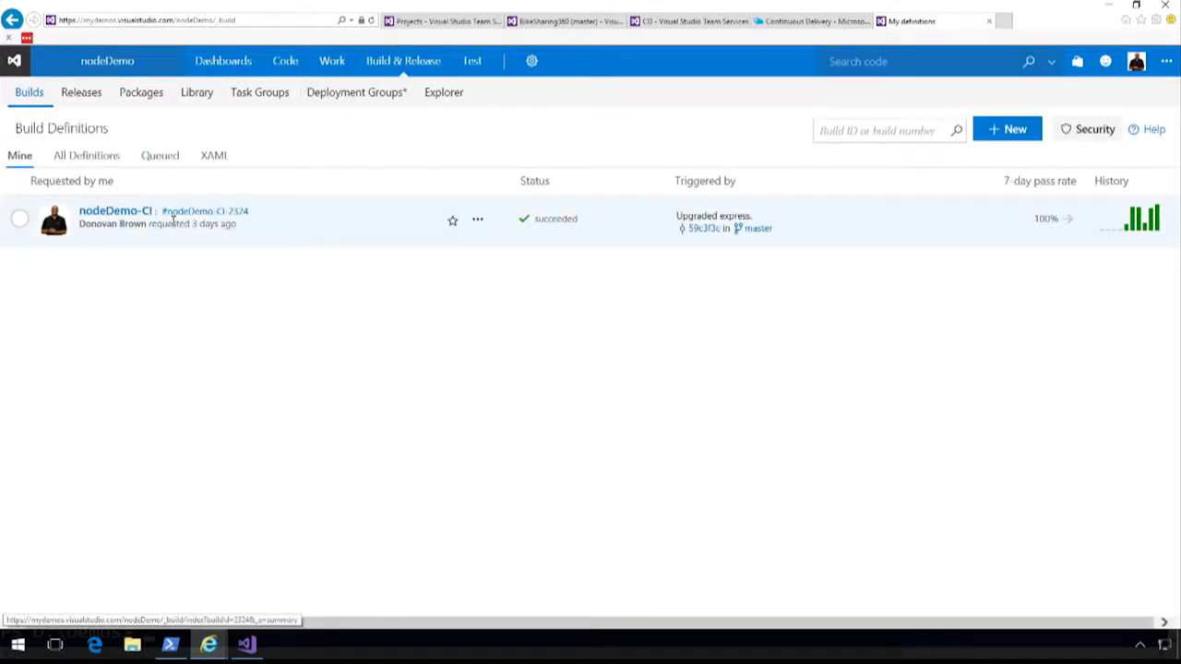
pyautogui.click(477, 220)
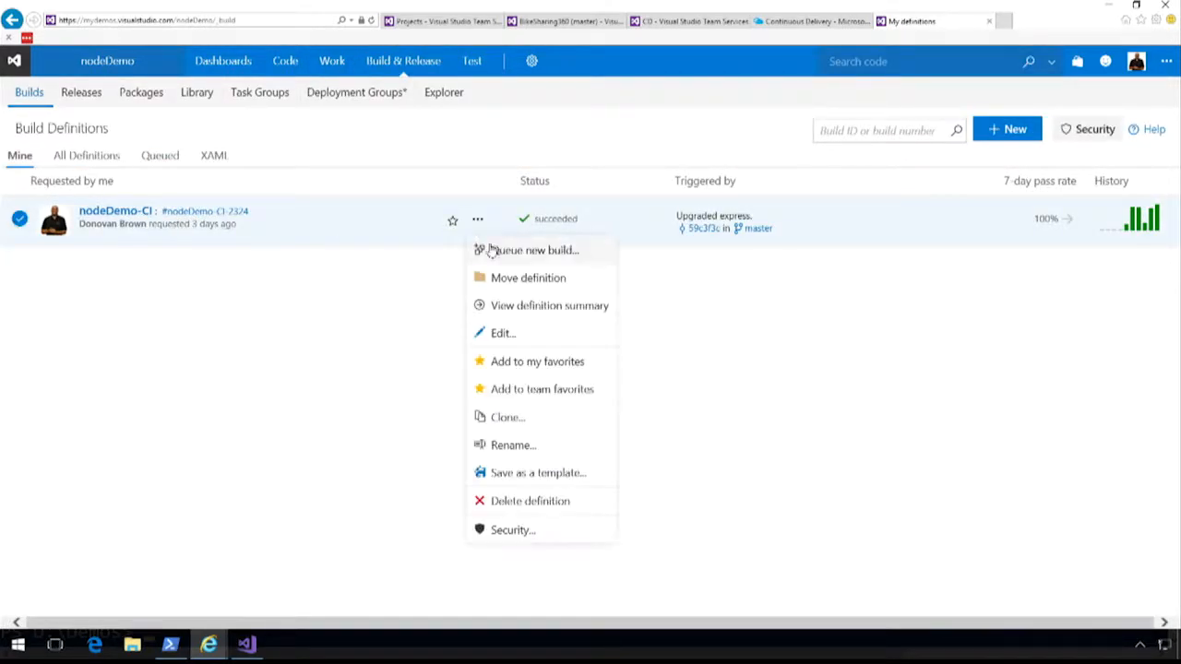
pyautogui.click(503, 334)
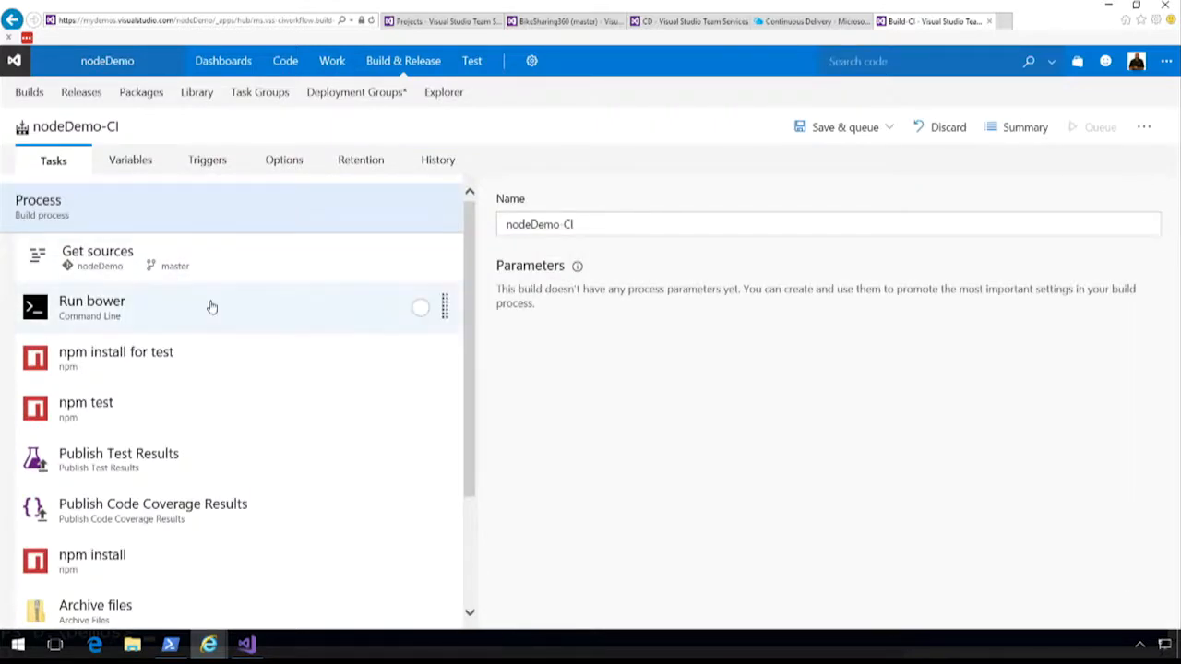
# Review the task list of the nodeDemo-CI build definition and open its summary page.
pyautogui.scroll(-3, 258, 314)
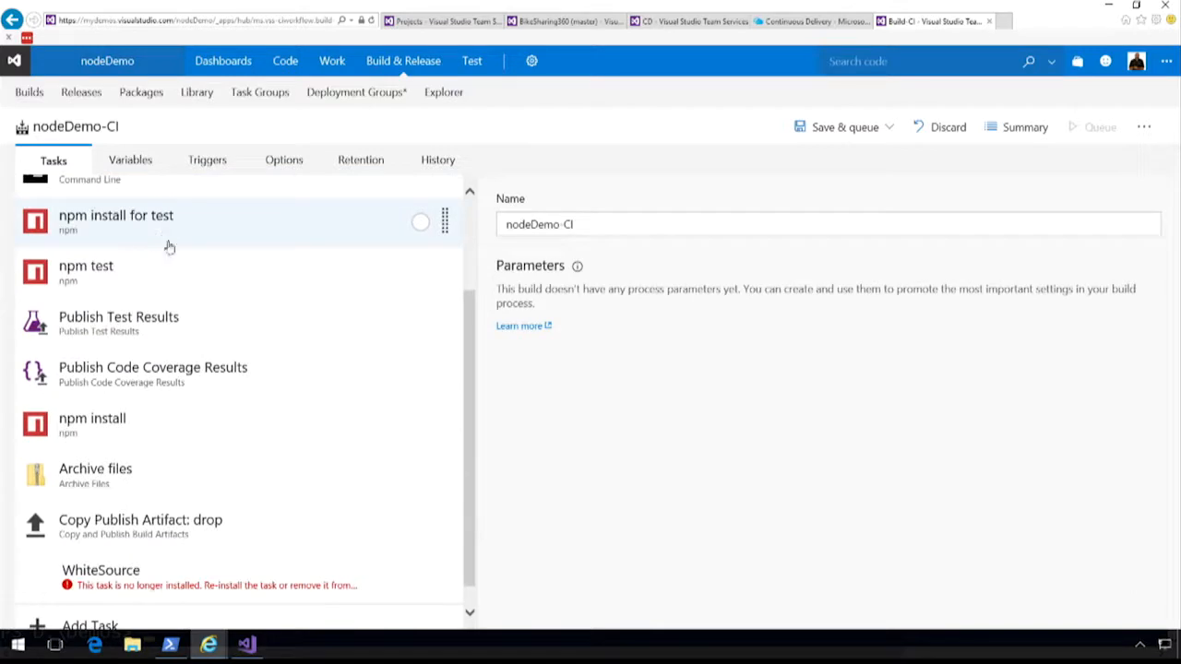
pyautogui.scroll(-1, 208, 301)
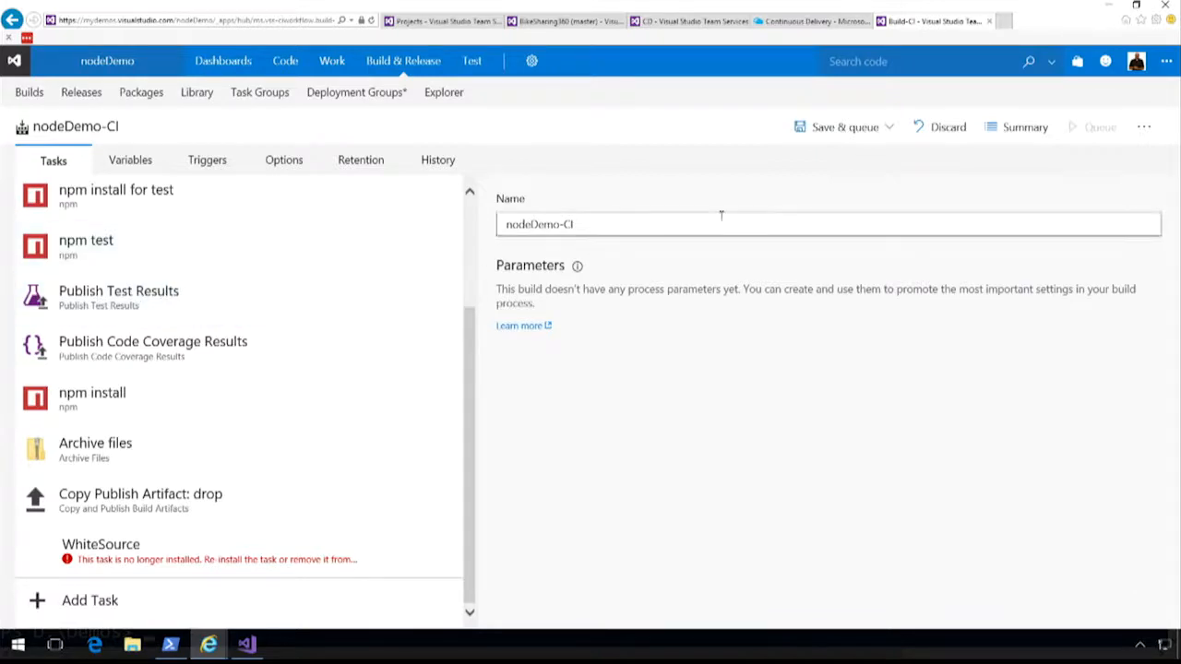
pyautogui.click(1010, 135)
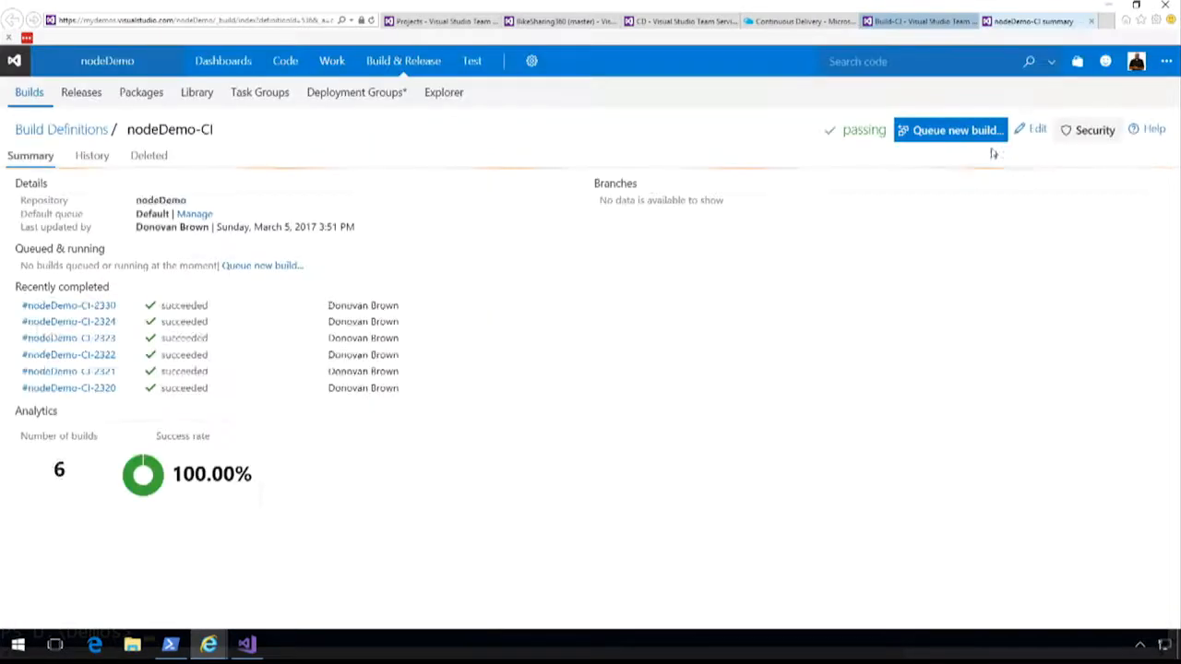
# Open build nodeDemo-CI-2330 and examine its test results, code coverage and deployments.
pyautogui.click(74, 314)
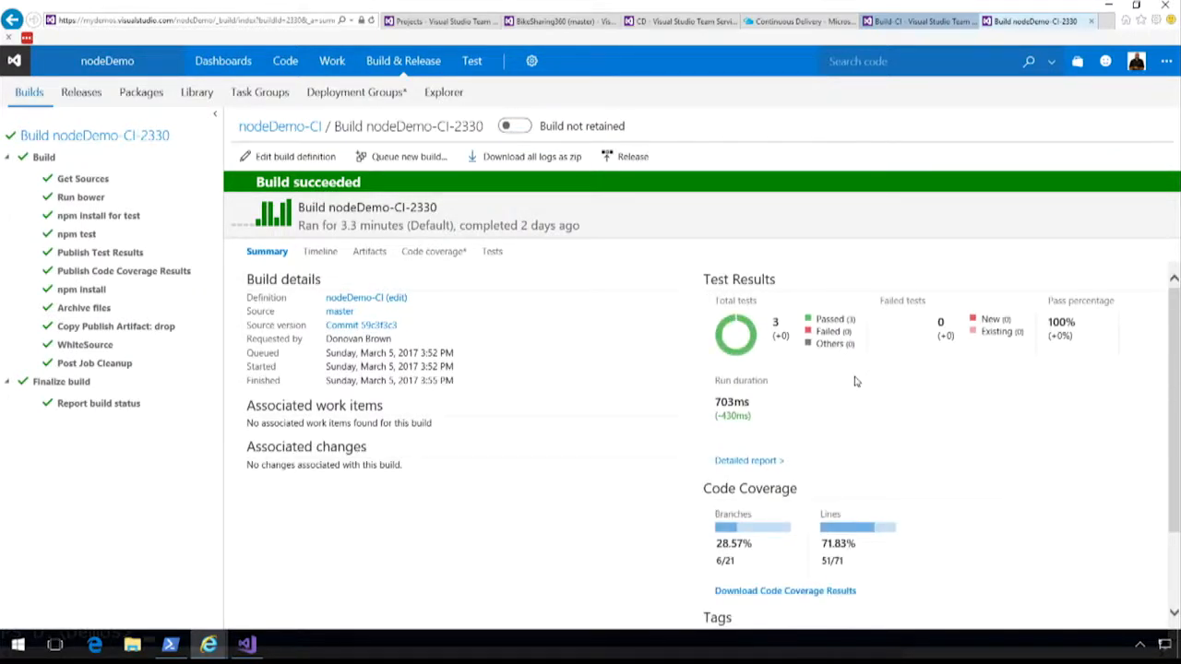
pyautogui.scroll(-2, 913, 430)
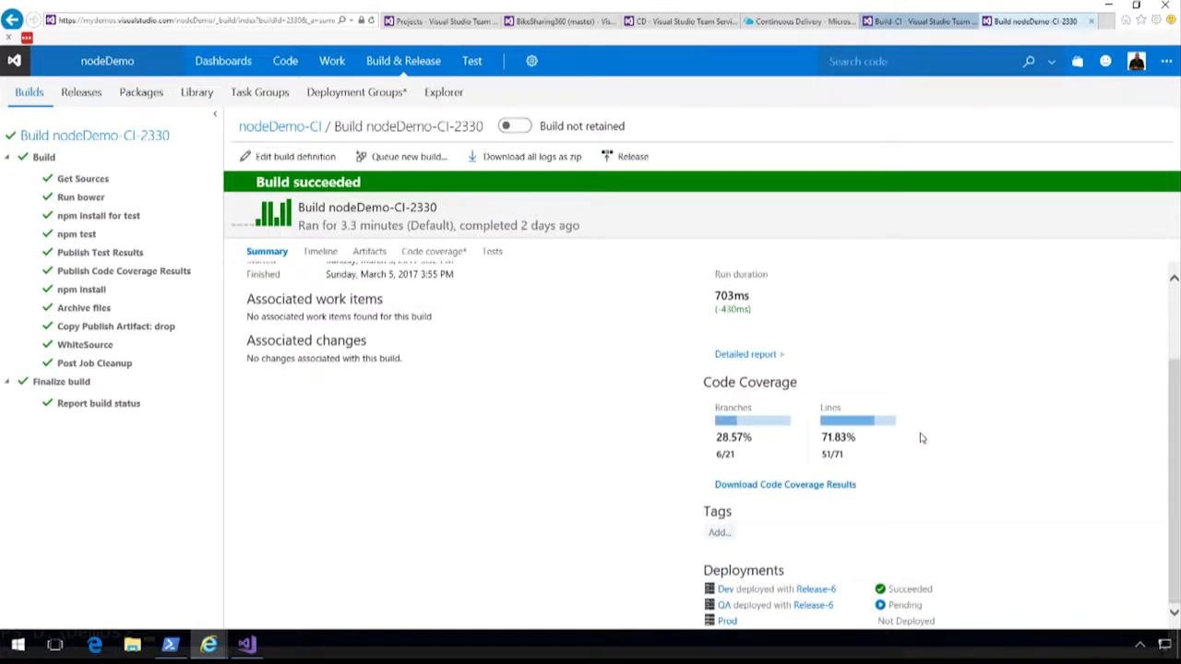
pyautogui.scroll(2, 919, 437)
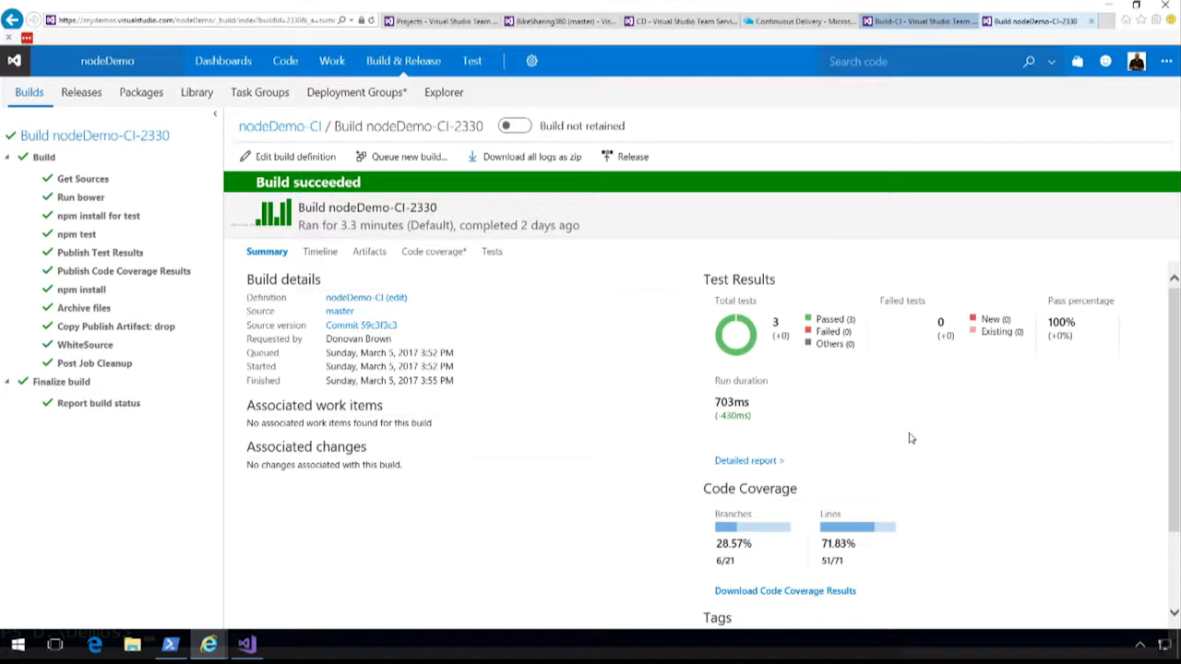
pyautogui.scroll(-2, 966, 551)
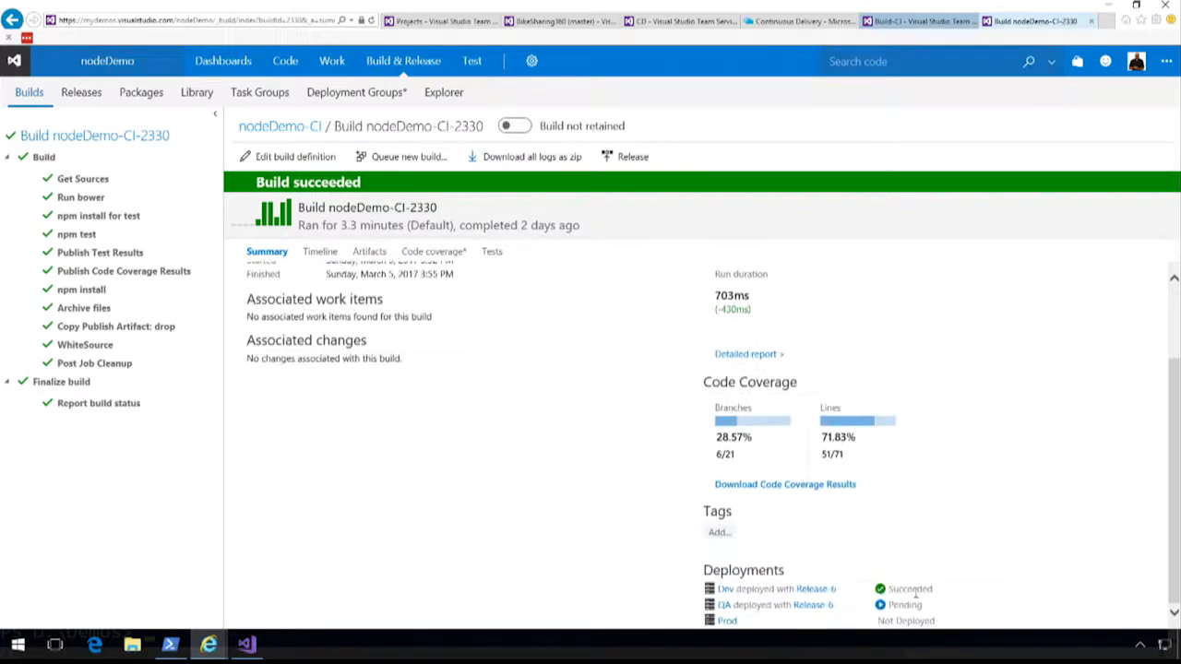
# Open Release-6 from the build's Dev deployment, view the pending QA pre-deployment approval, and close it without deciding.
pyautogui.click(819, 596)
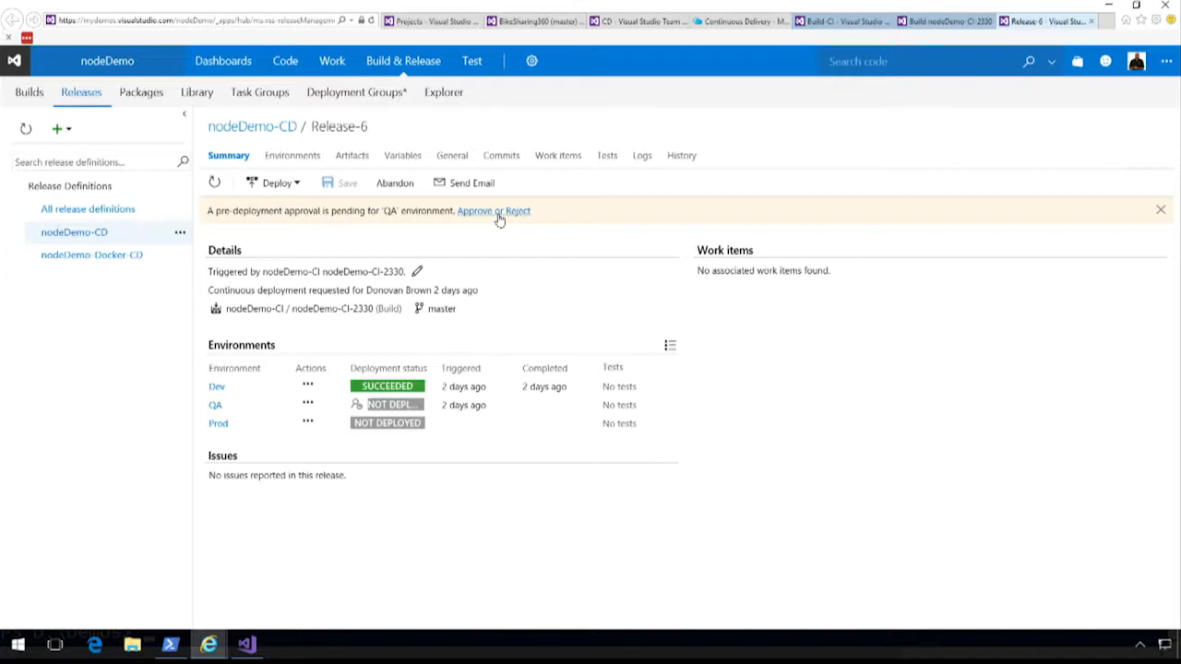
pyautogui.click(498, 211)
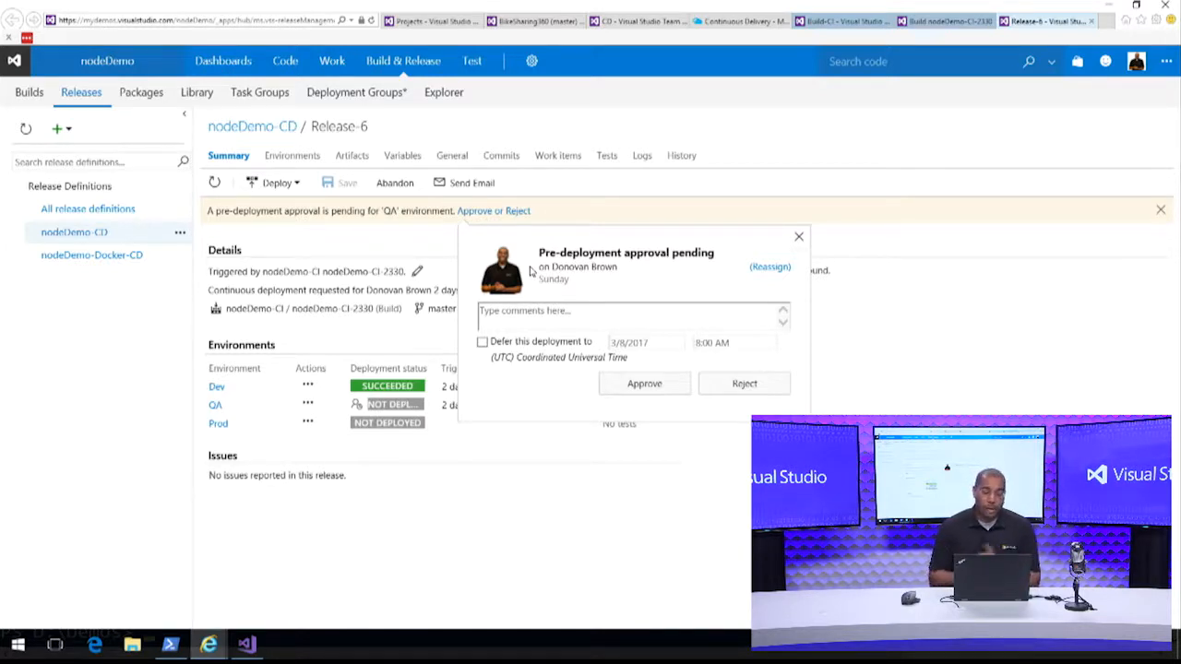
pyautogui.click(798, 238)
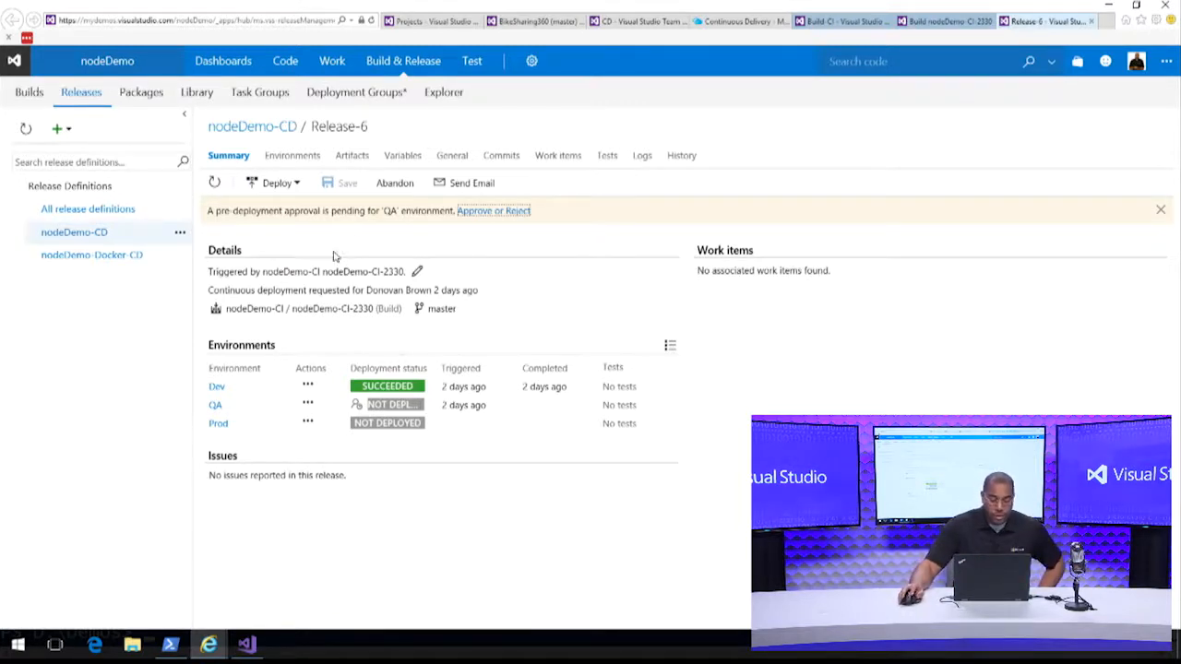
# Open the nodeDemo-CD release definition for editing and view the tasks of its QA environment.
pyautogui.click(179, 235)
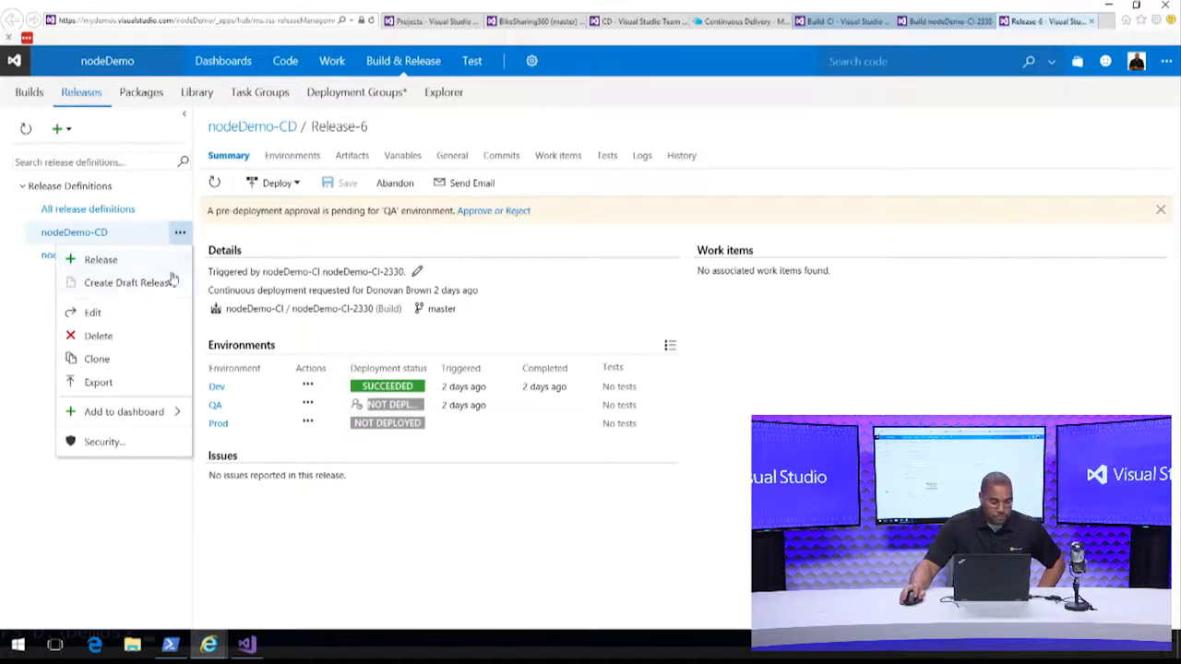
pyautogui.click(96, 314)
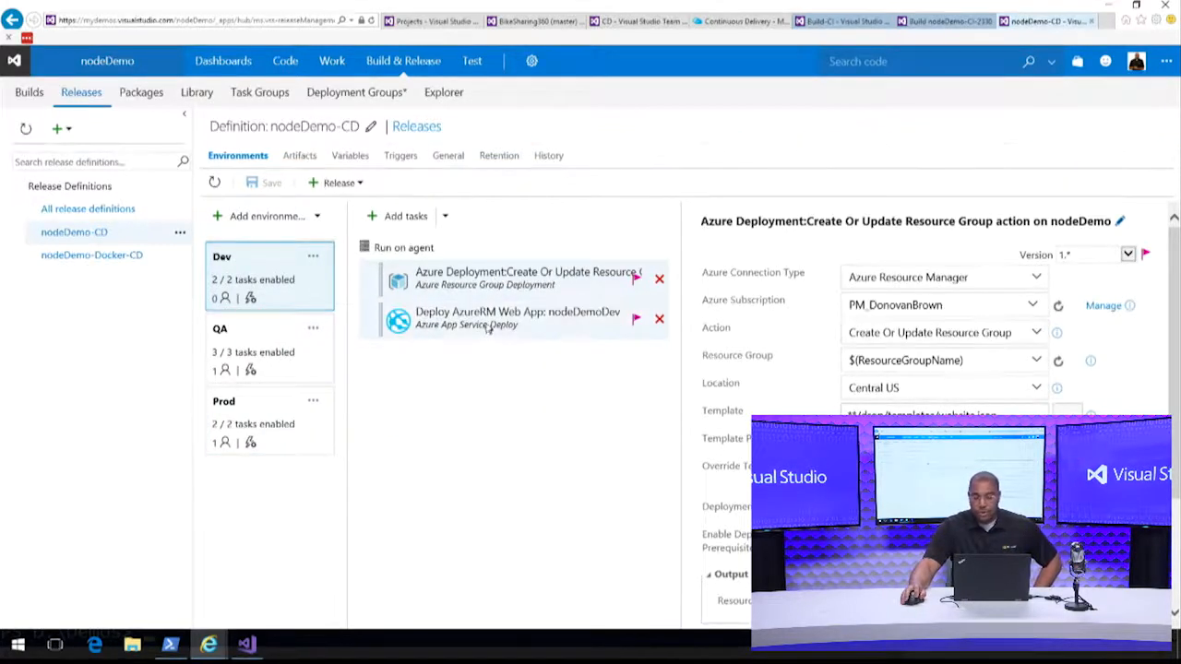
pyautogui.click(322, 357)
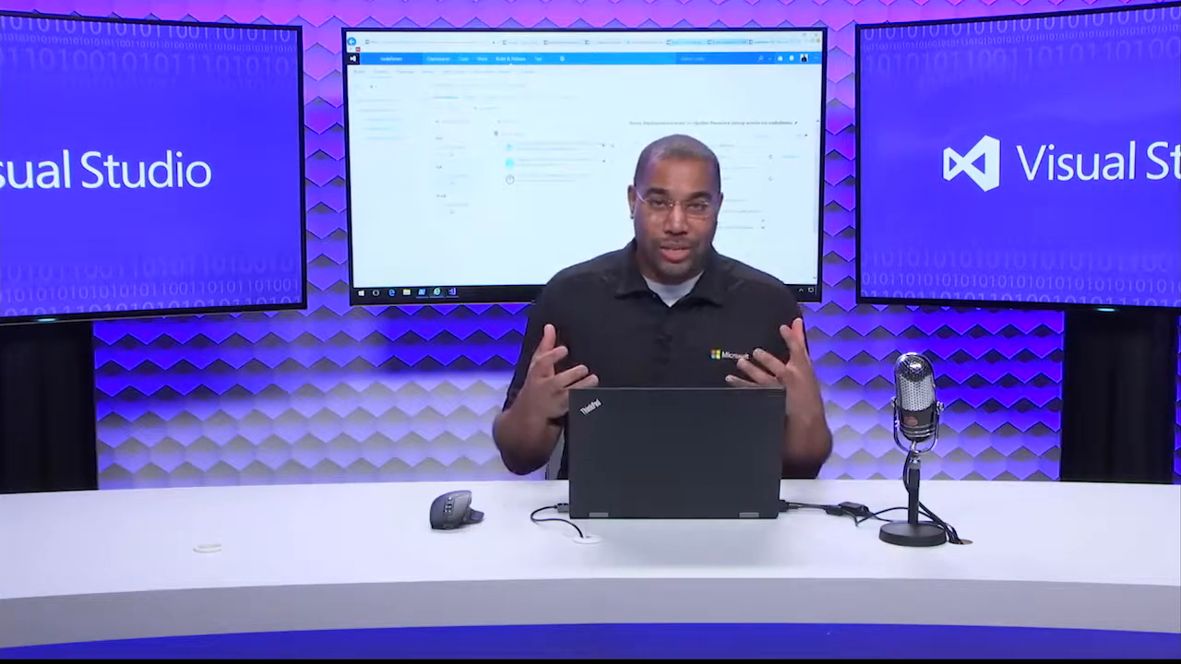
# Leave the release definition without saving, open the project's work backlog, and add a Product Backlog Item titled "idea 1".
pyautogui.click(482, 60)
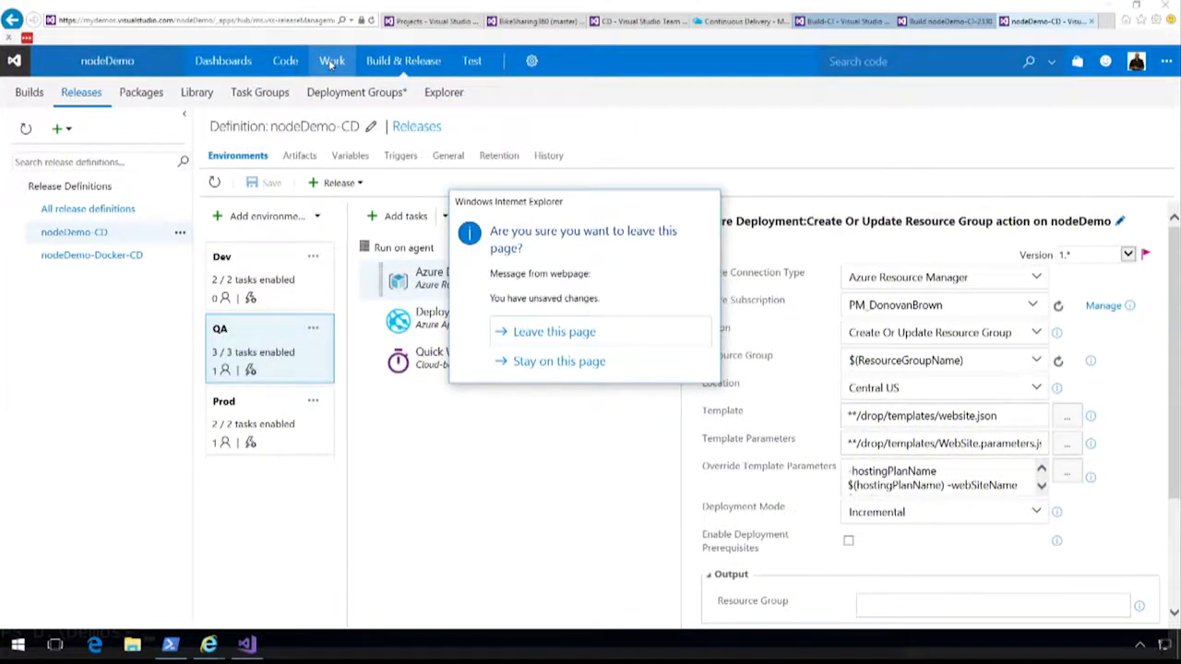
pyautogui.click(534, 333)
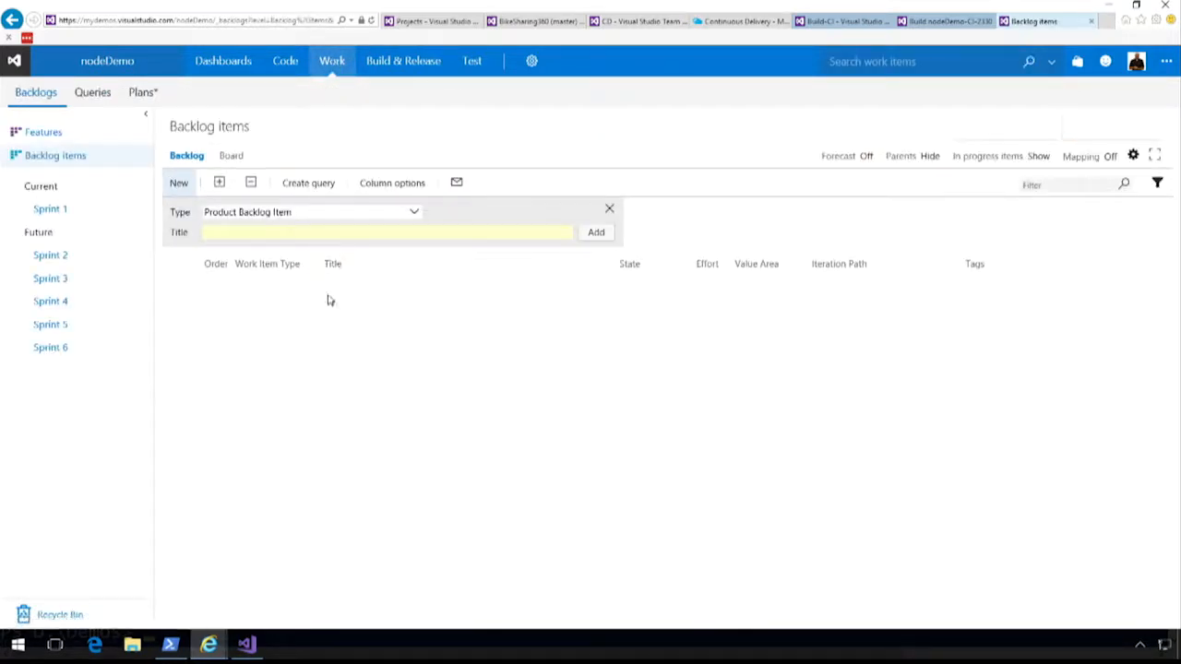
pyautogui.click(287, 233)
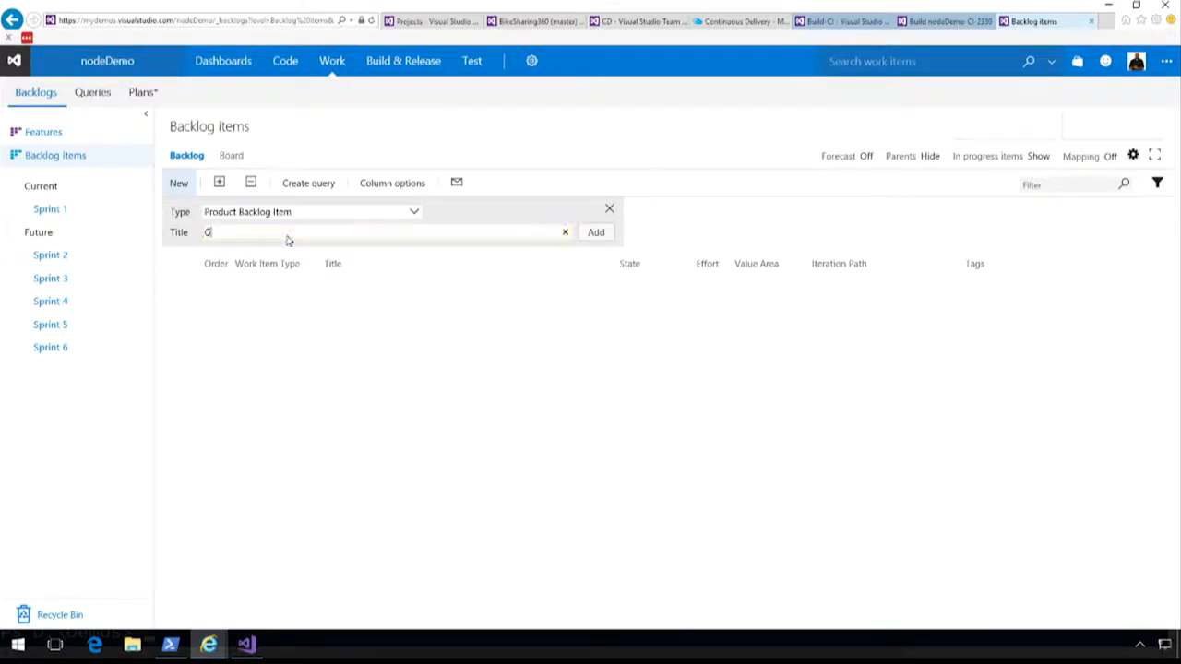
pyautogui.write('idea 1')
pyautogui.click(596, 236)
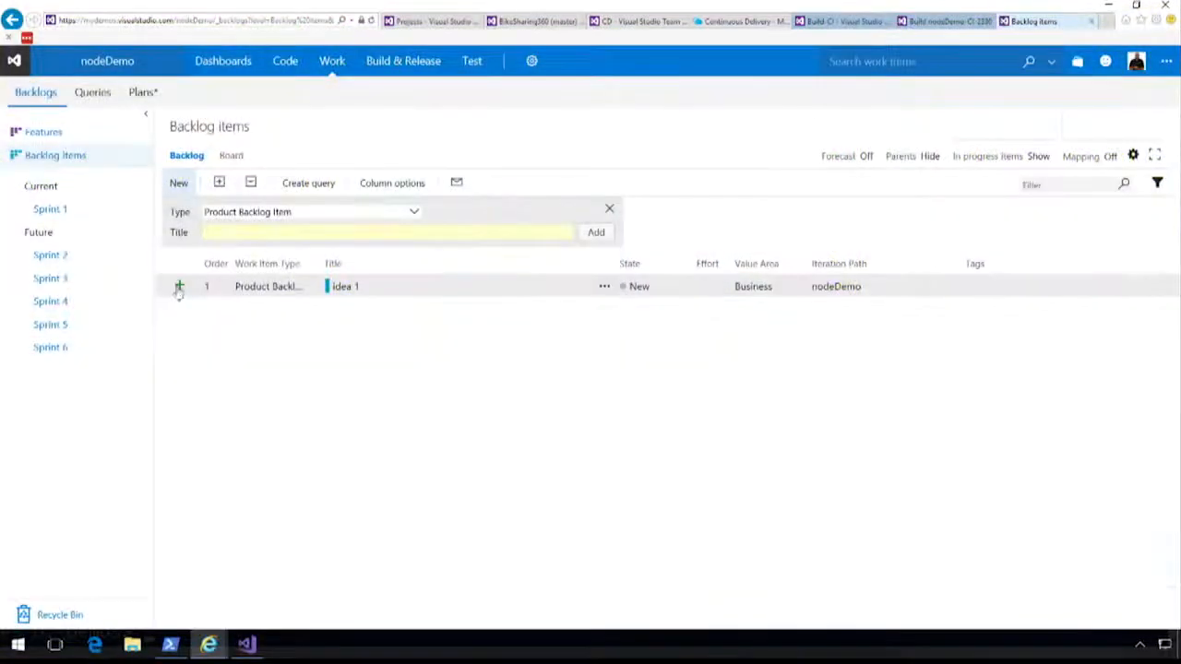
# Discard the blank child task of "idea 1" and view the backlog items board and the Plans page.
pyautogui.click(176, 290)
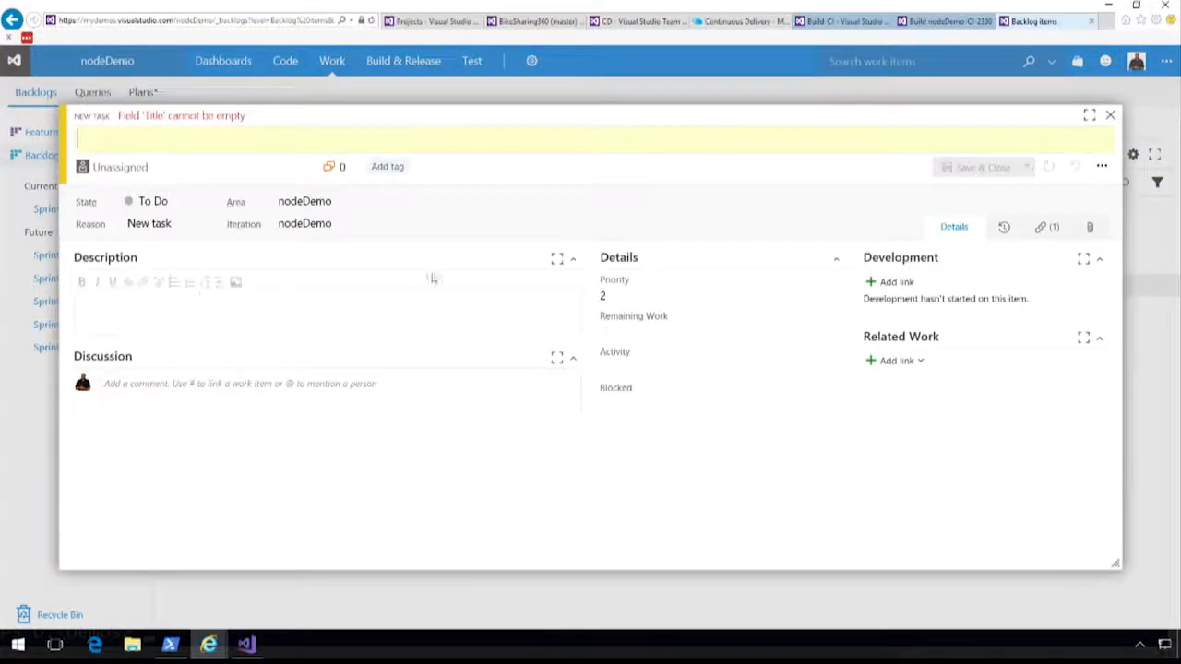
pyautogui.click(1110, 115)
pyautogui.click(231, 157)
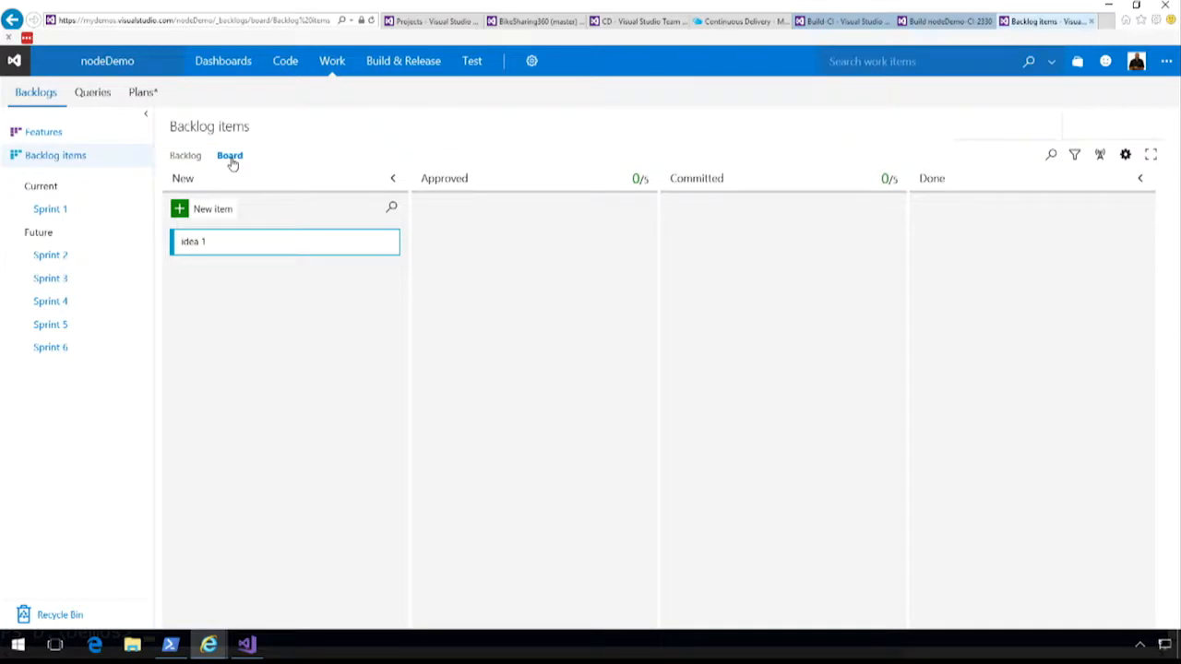
pyautogui.click(143, 92)
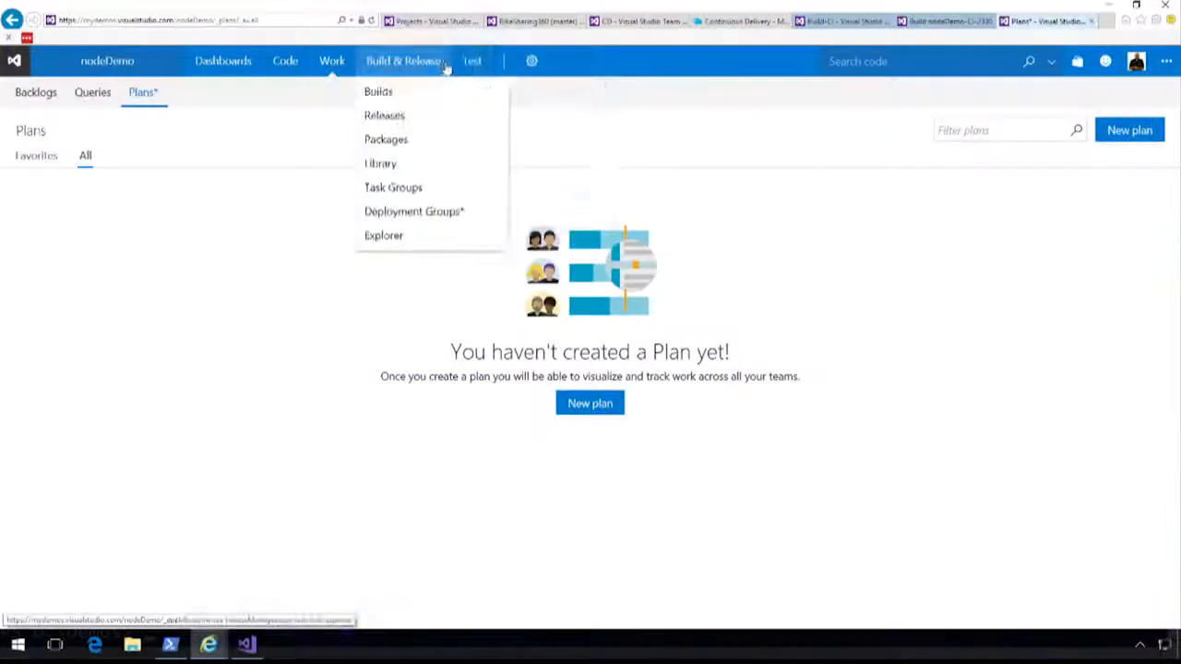
pyautogui.moveTo(467, 67)
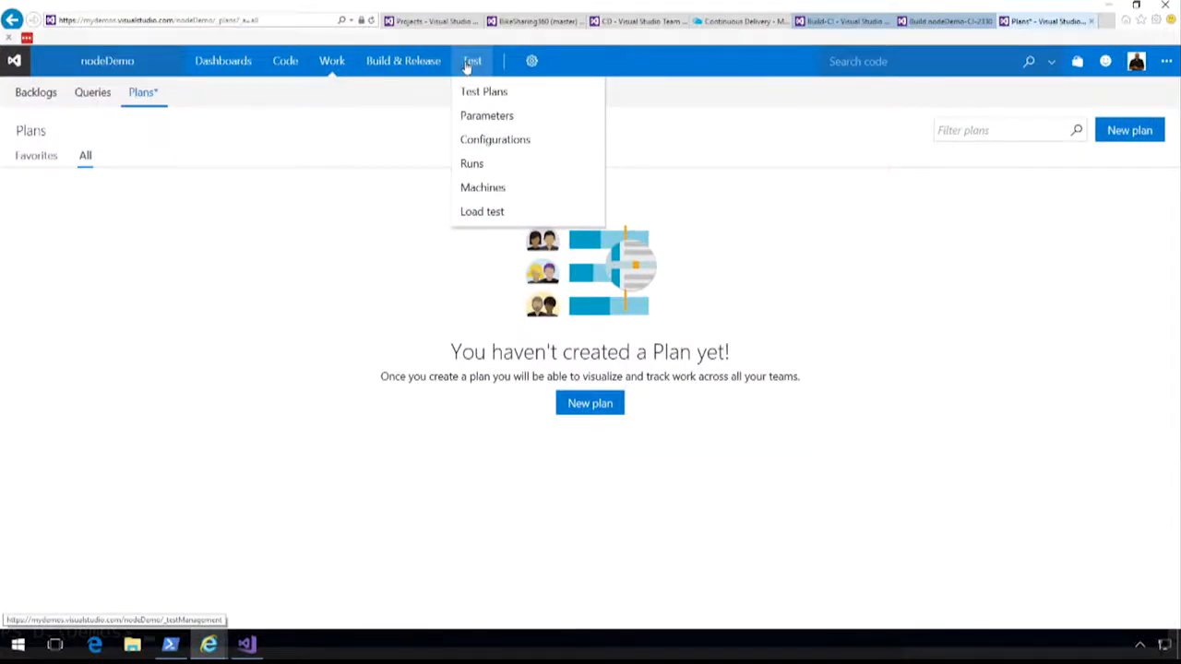
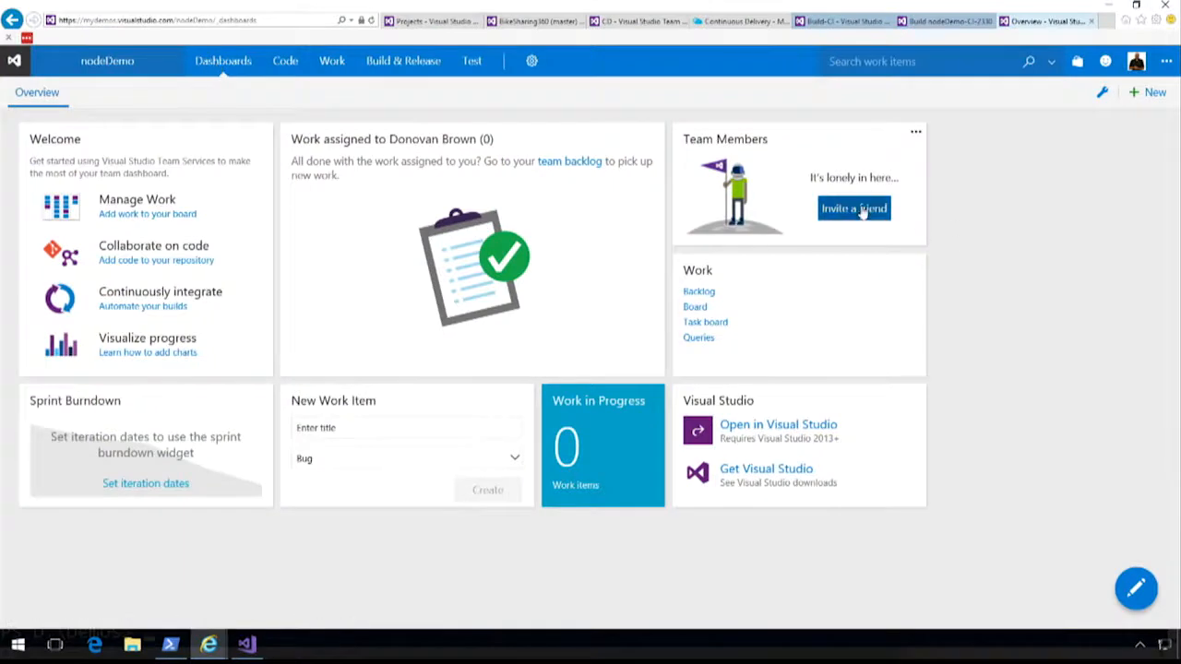
# Open the dialog for inviting team members from the project dashboard and close it without inviting anyone.
pyautogui.click(862, 211)
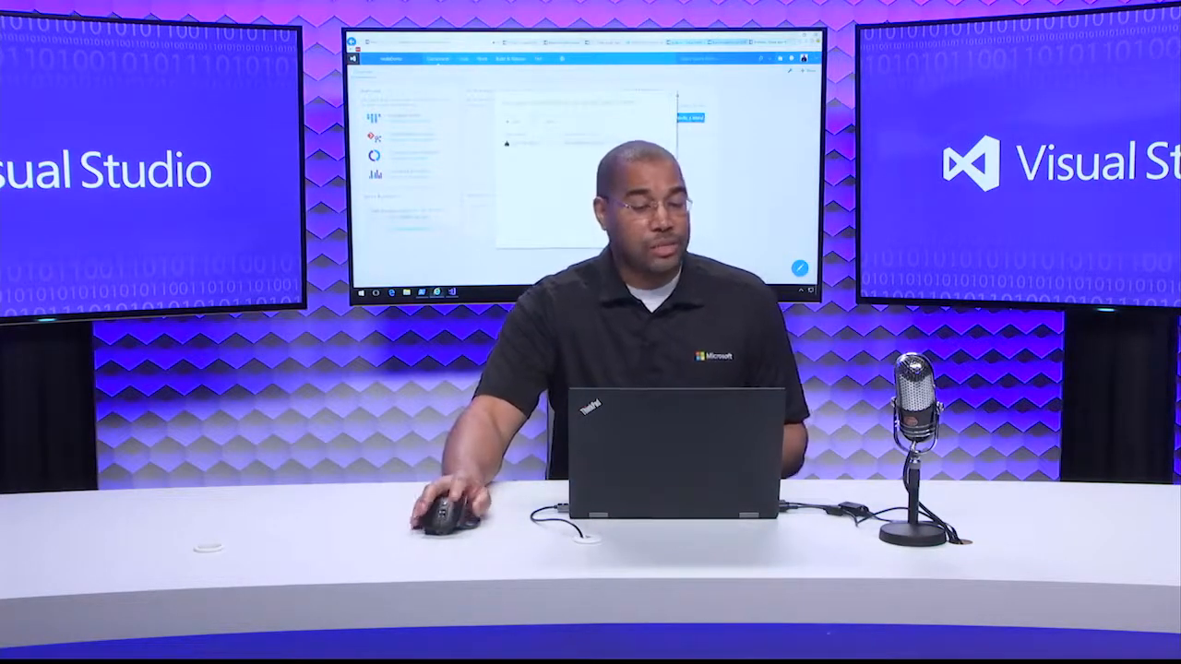
pyautogui.click(673, 95)
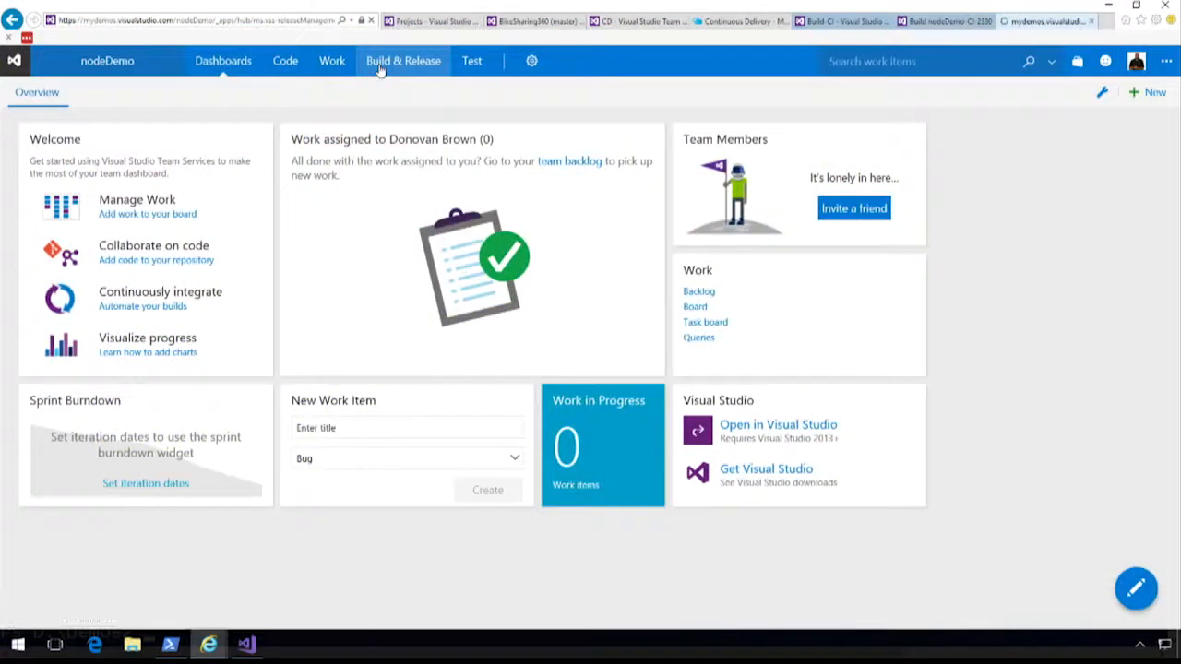
# Open the nodeDemo-CD release definition for editing, view its release and environment triggers, and return to its environments.
pyautogui.click(384, 65)
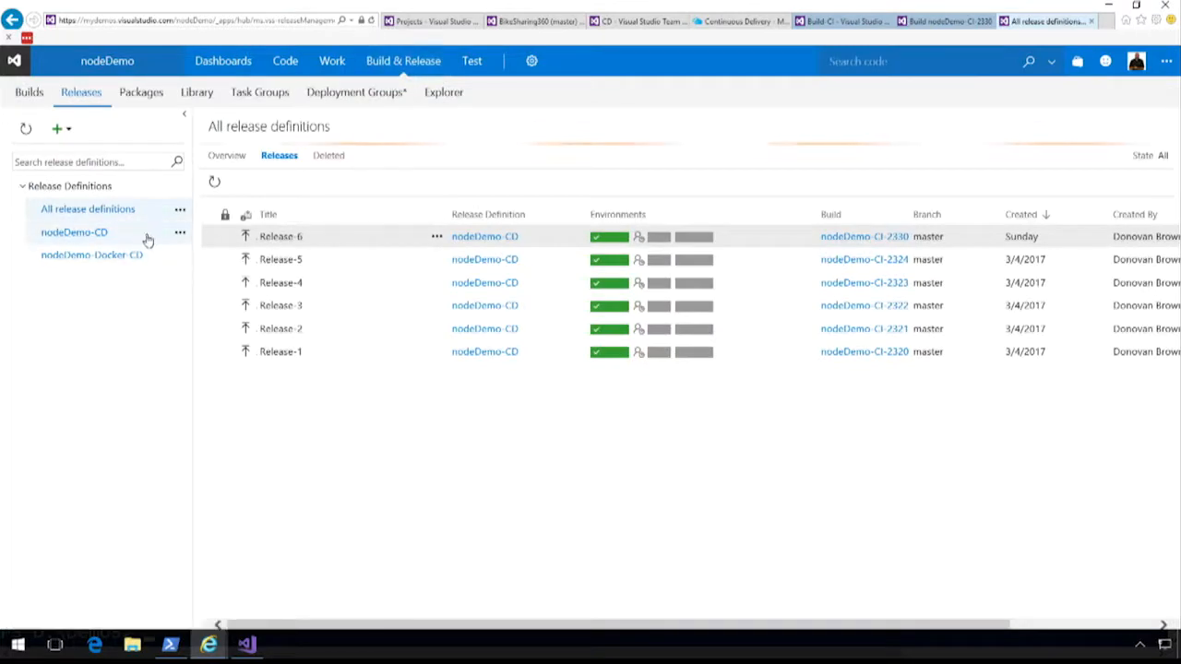
pyautogui.click(179, 235)
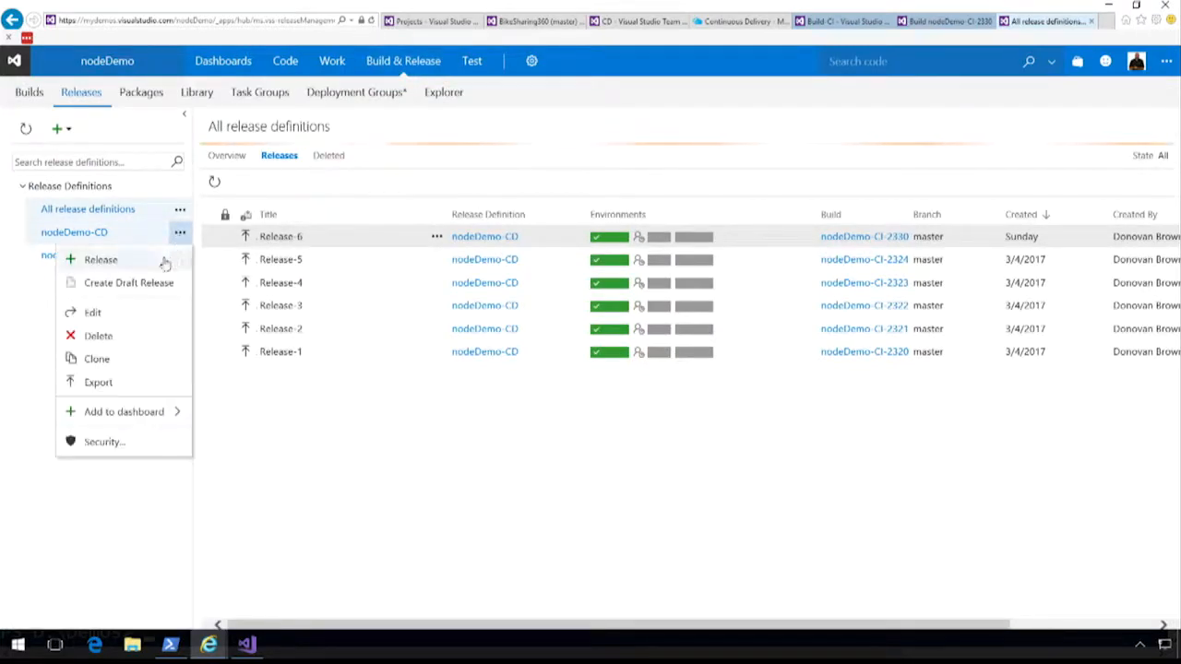
pyautogui.click(99, 312)
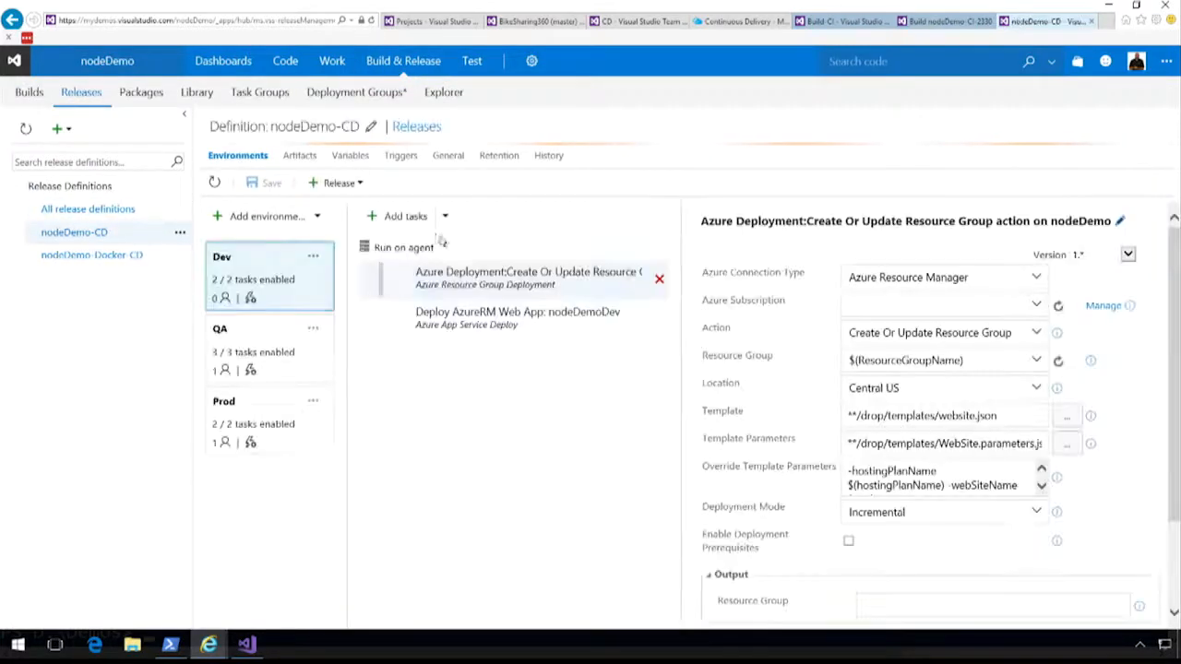
pyautogui.click(410, 162)
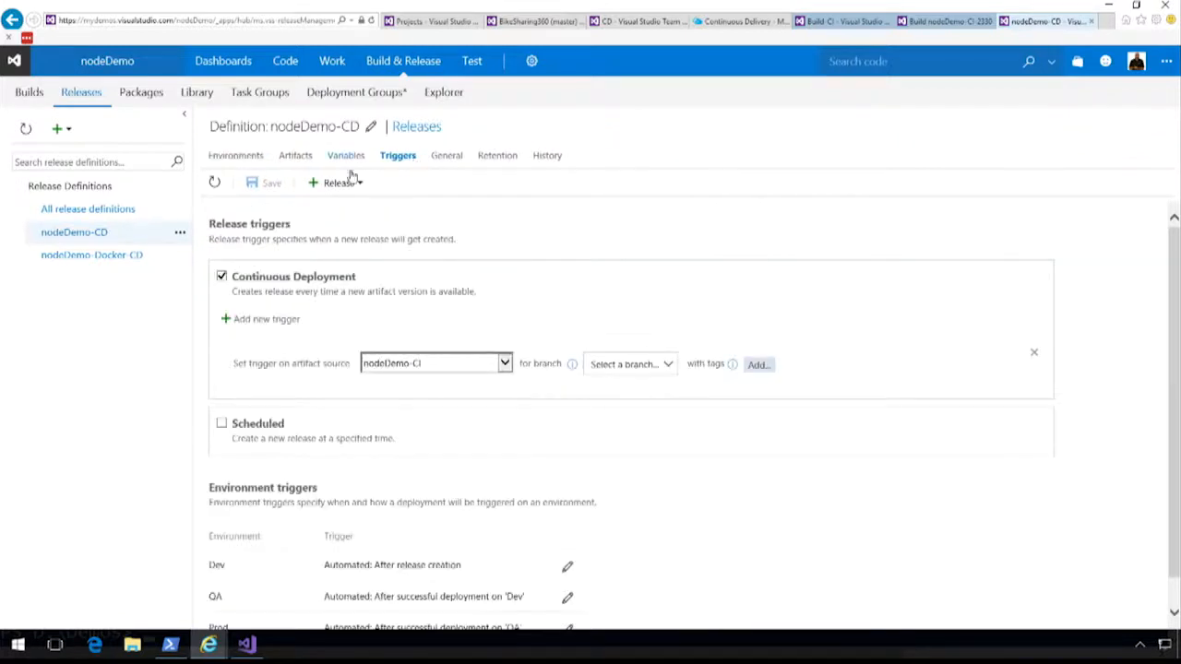
pyautogui.click(237, 157)
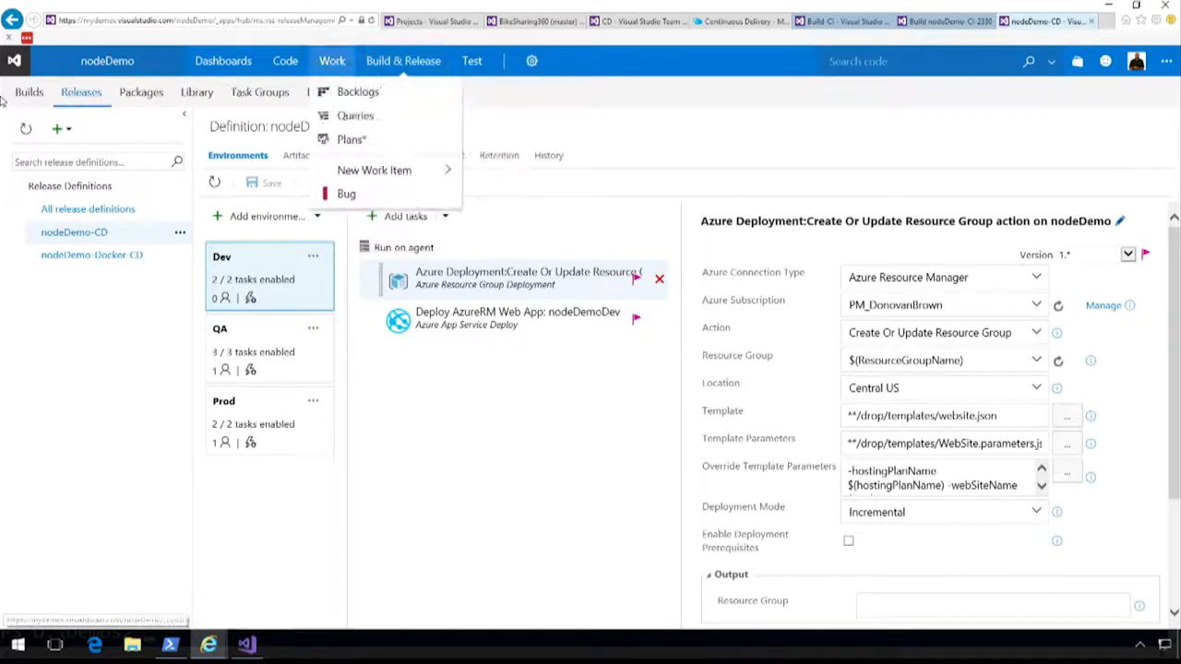
# Open the nodeDemo-CI build definition for editing, try GitHub as the source in Get sources, and leave without saving.
pyautogui.click(29, 92)
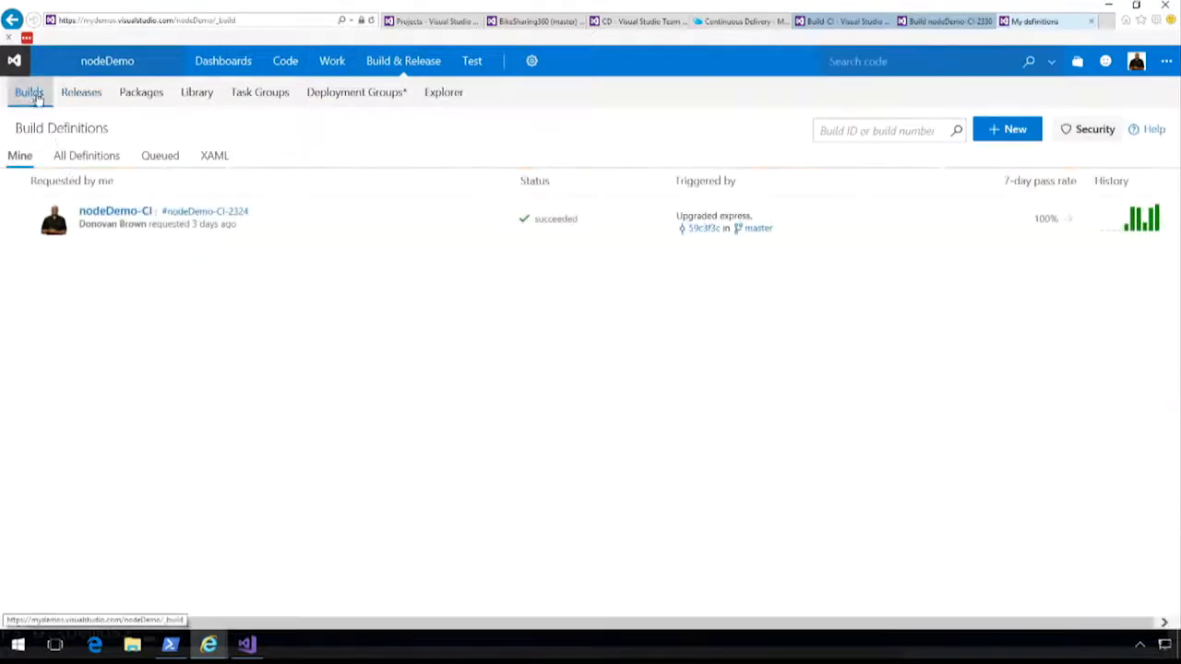
pyautogui.click(477, 218)
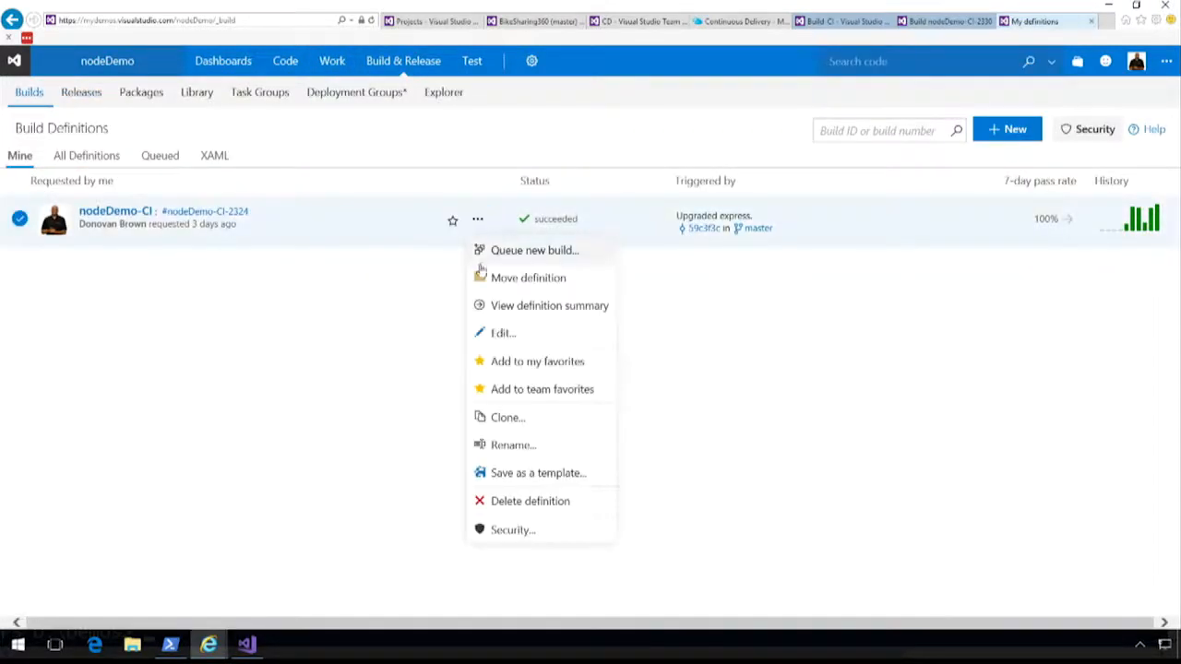
pyautogui.click(501, 336)
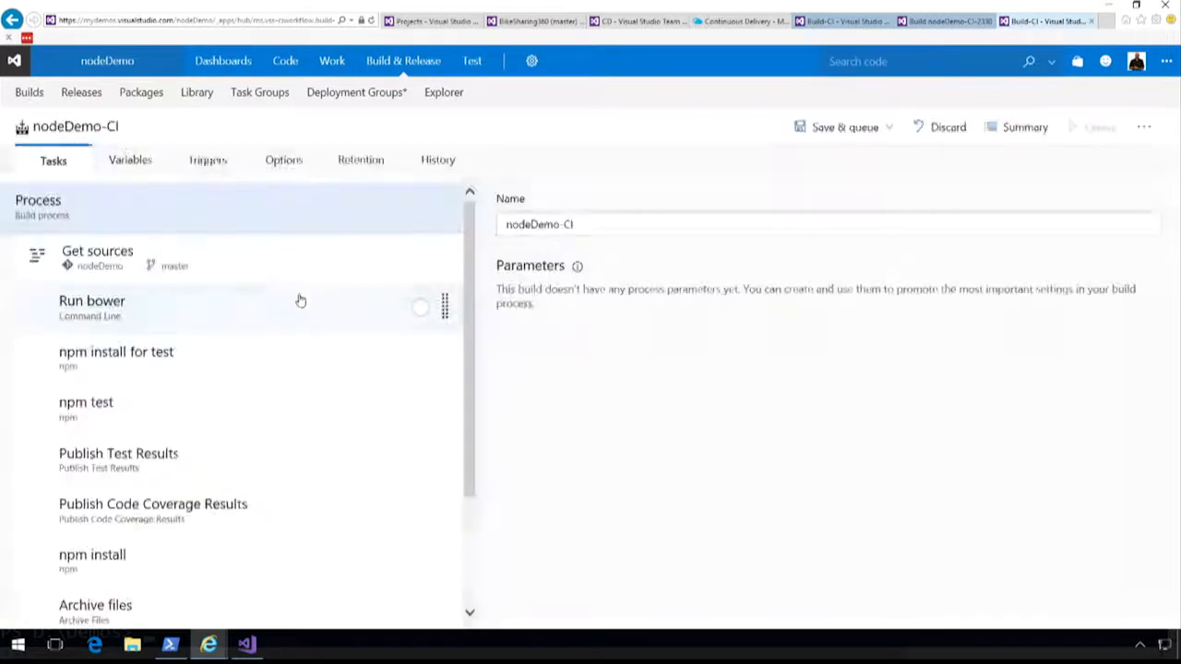
pyautogui.click(216, 264)
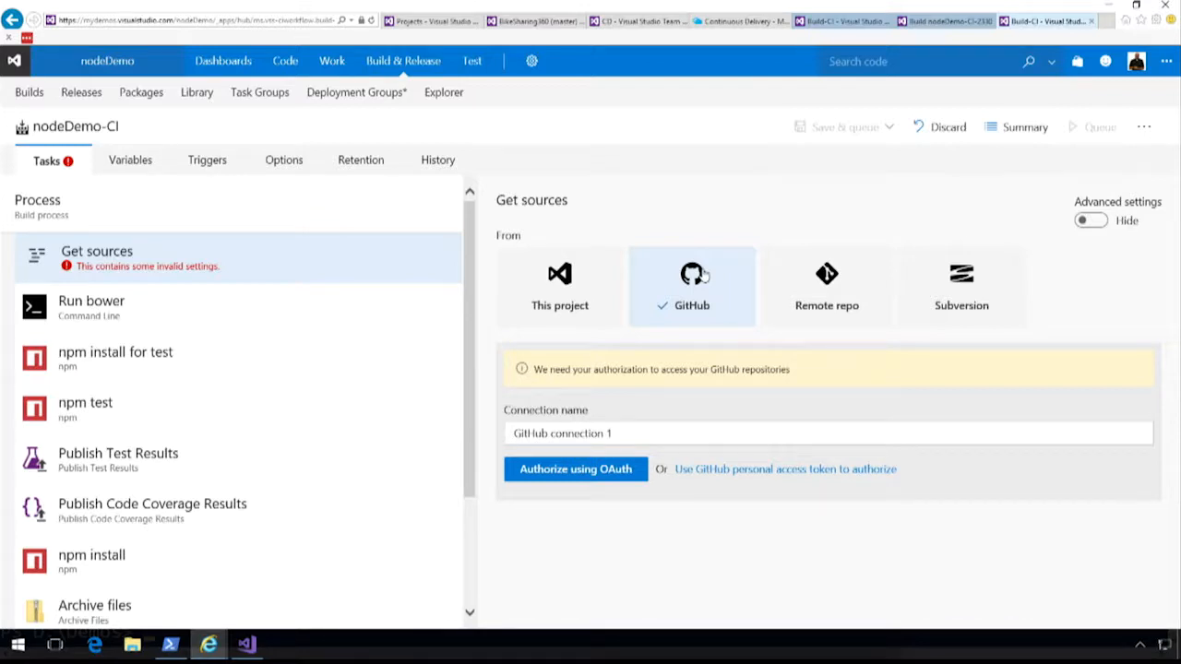
pyautogui.click(410, 61)
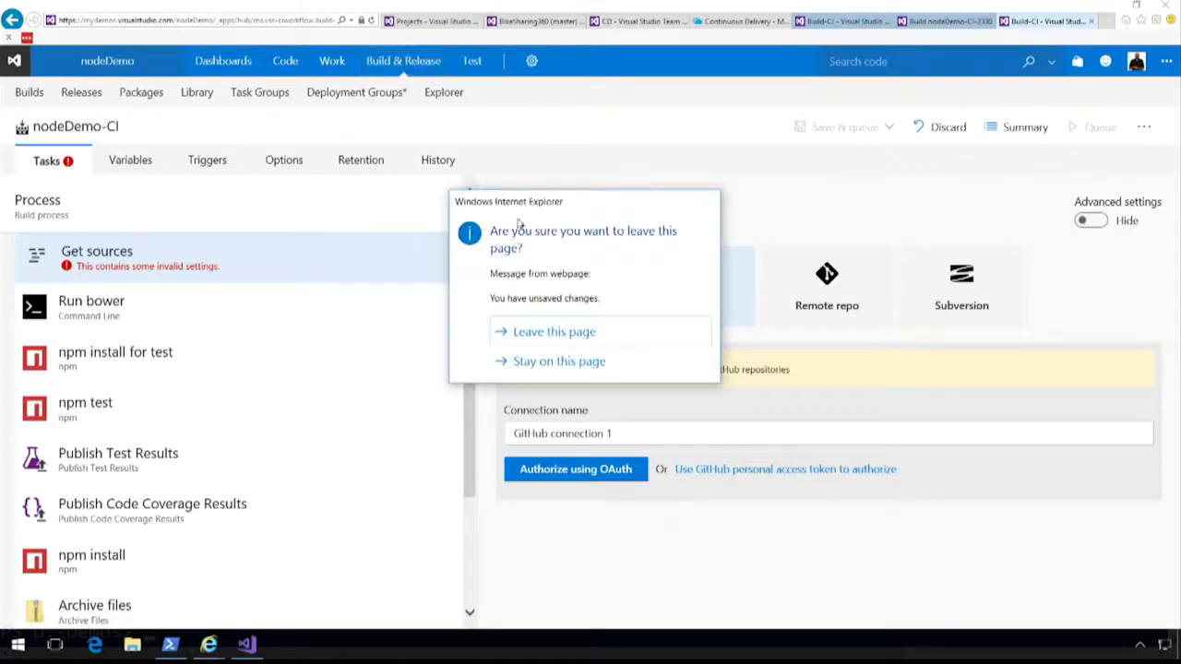
pyautogui.click(522, 334)
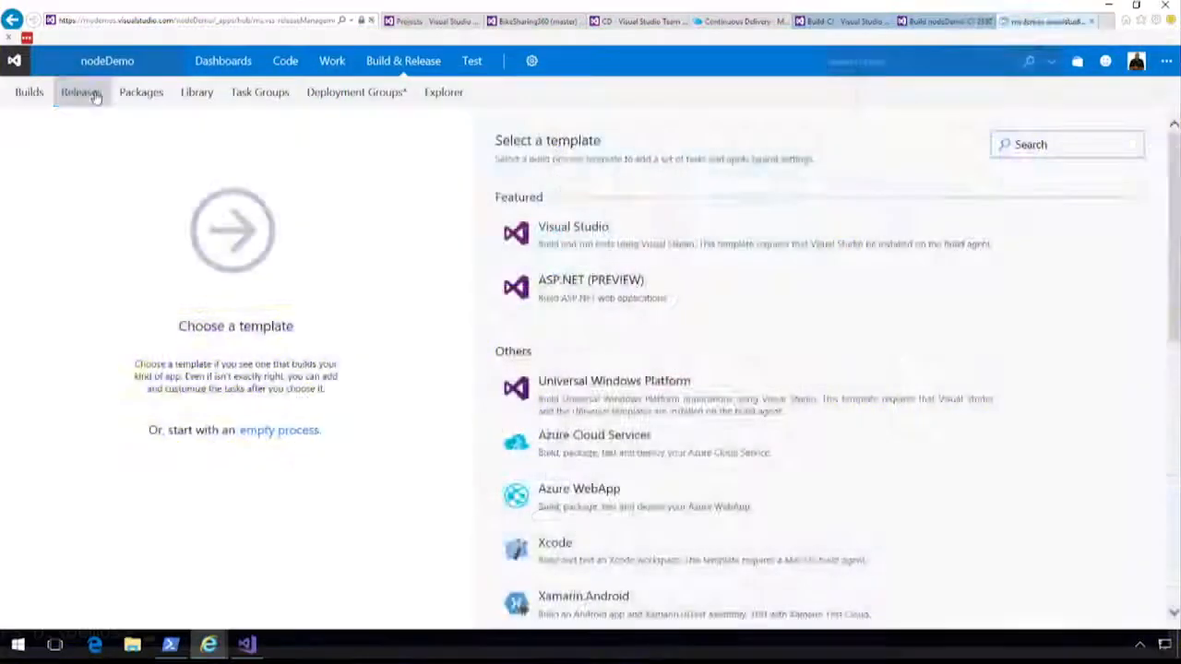
# Open the nodeDemo-CD release definition's artifacts, view the options for linking an artifact source, and cancel without linking one.
pyautogui.click(92, 96)
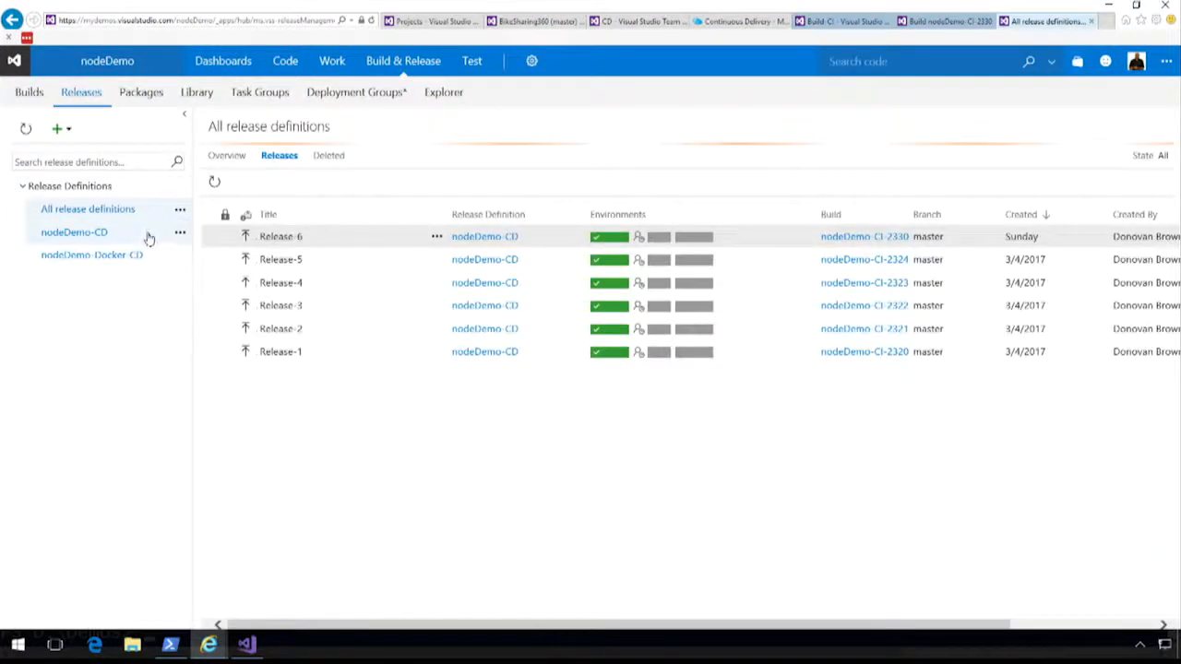
pyautogui.click(180, 233)
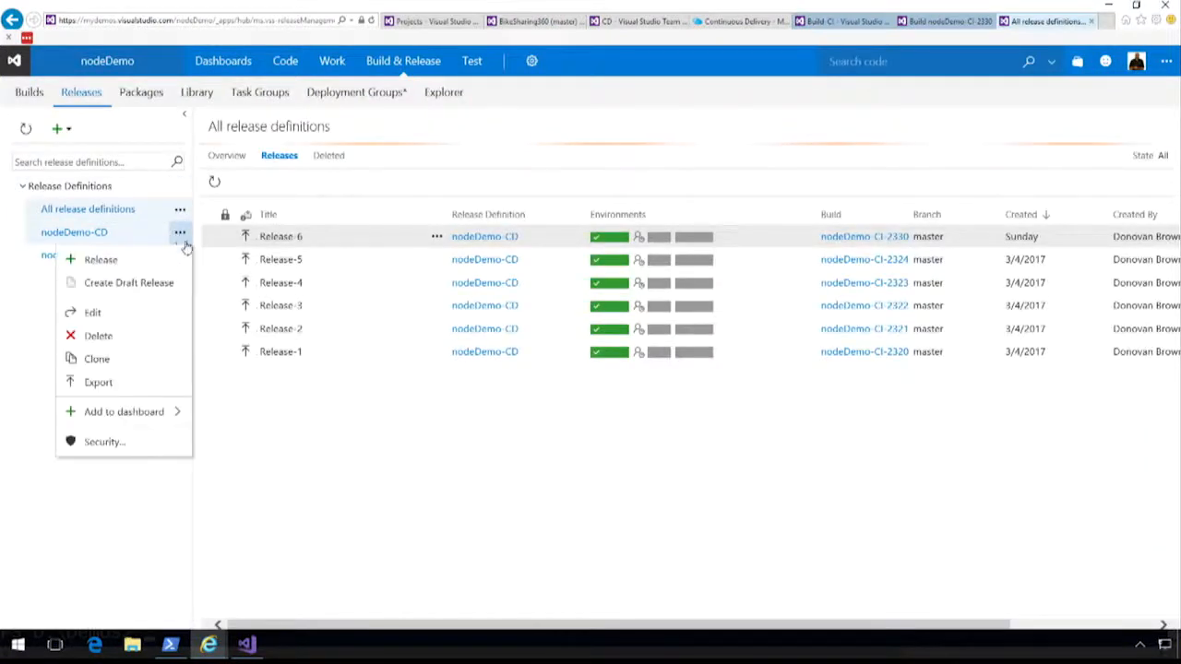
pyautogui.click(132, 312)
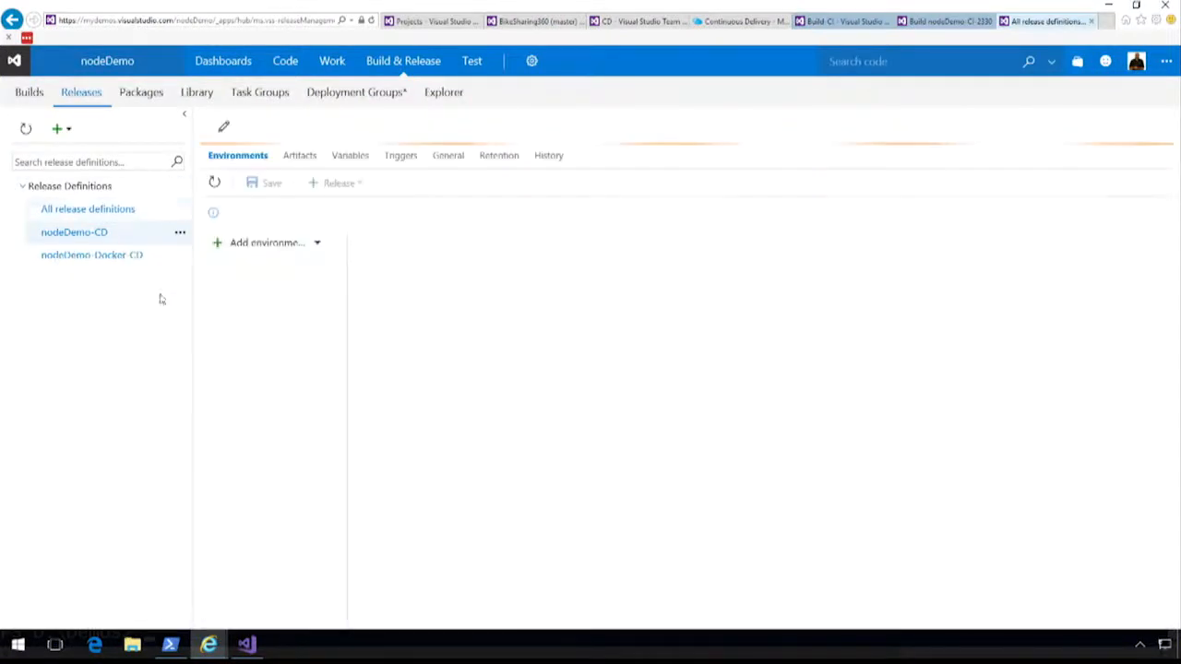
pyautogui.click(309, 159)
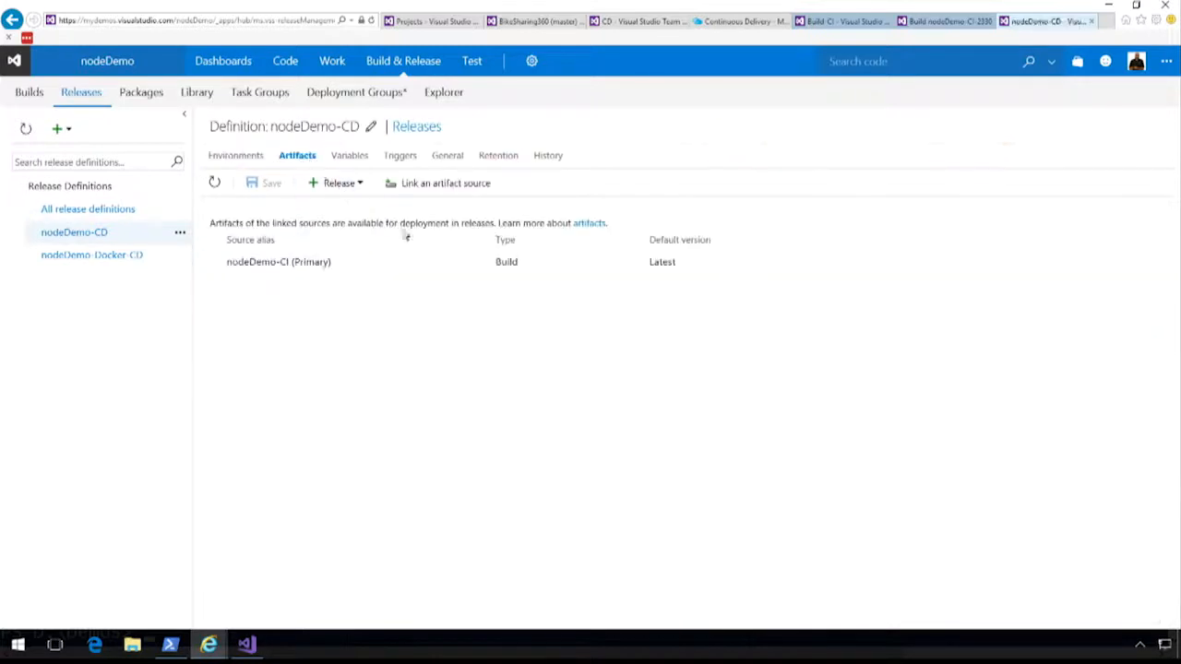
pyautogui.click(456, 184)
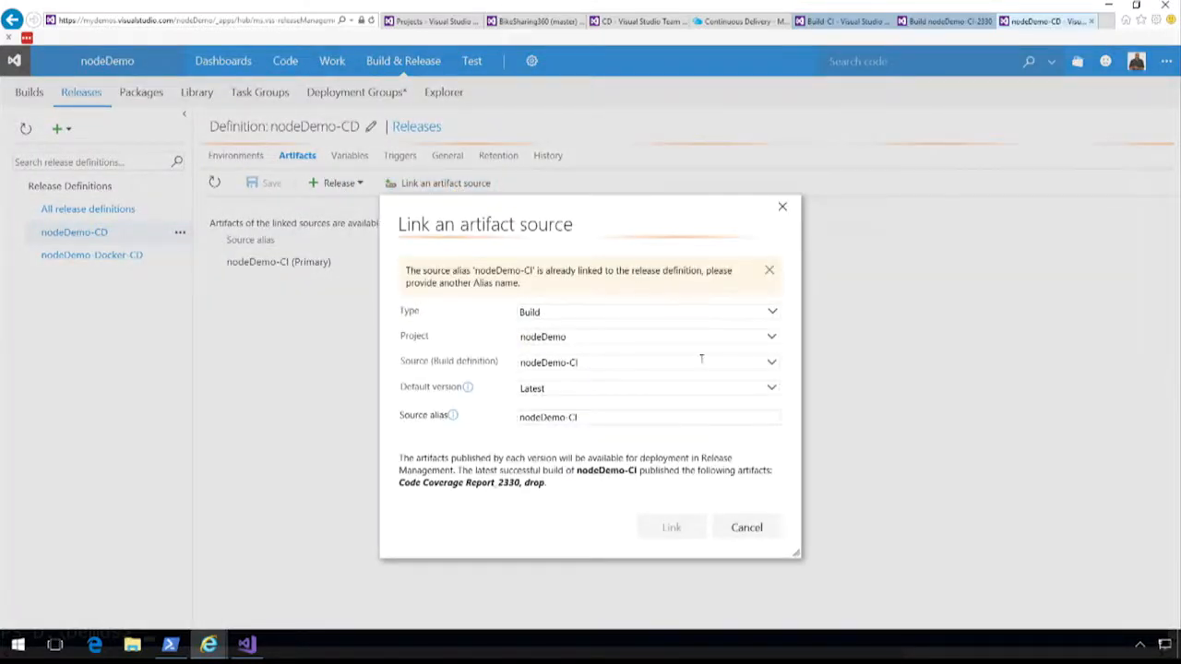
pyautogui.click(747, 530)
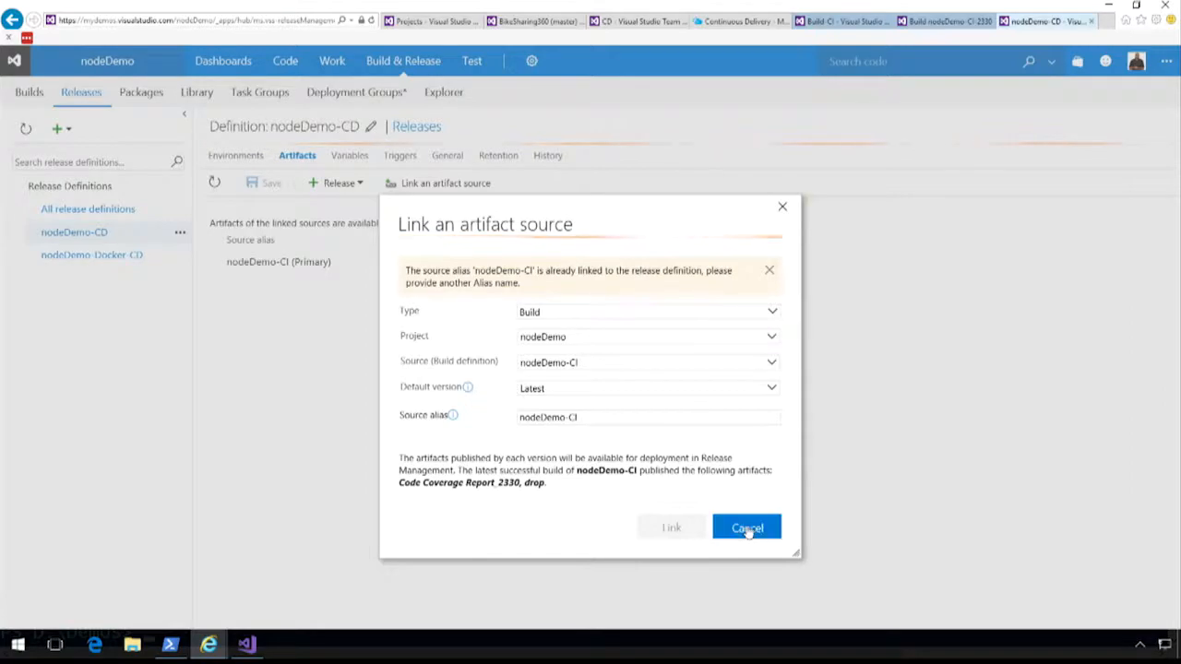